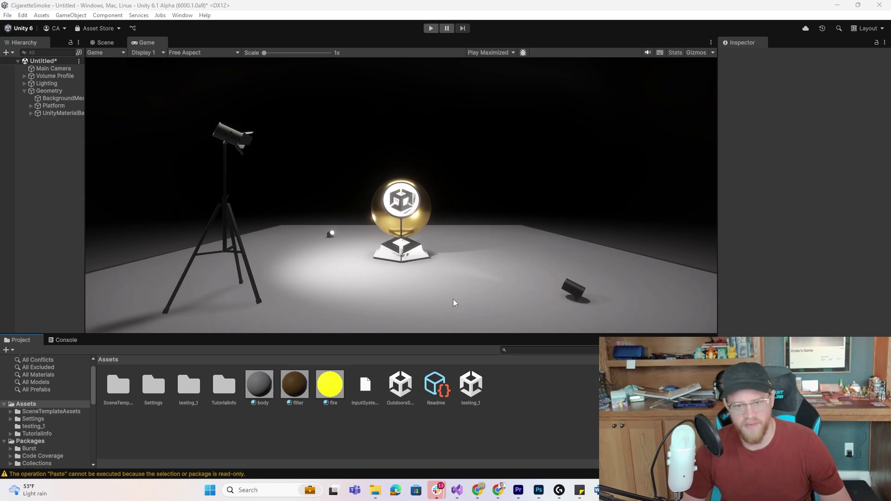
In the Scene view, add a 3D cylinder to the scene and name it b
{"action": "left_click", "coordinate": [104, 41]}
{"action": "middle_click_drag", "start_coordinate": [472, 179], "coordinate": [171, 170]}
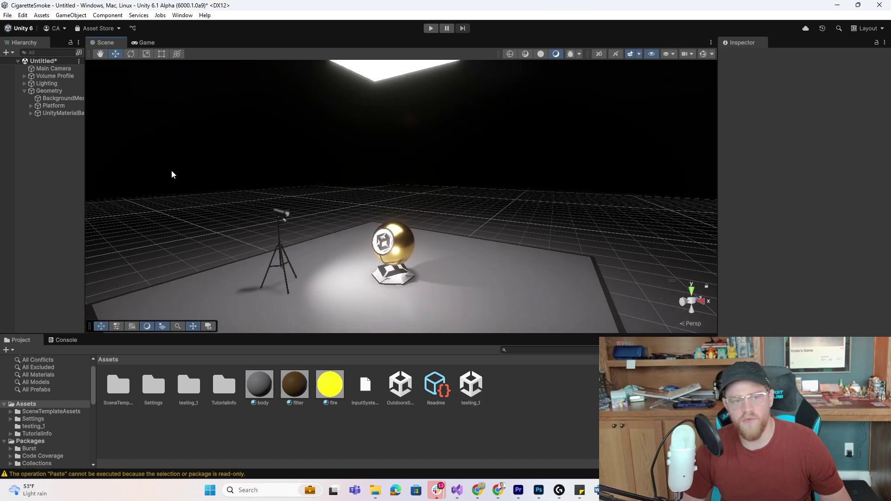
{"action": "right_click", "coordinate": [50, 157]}
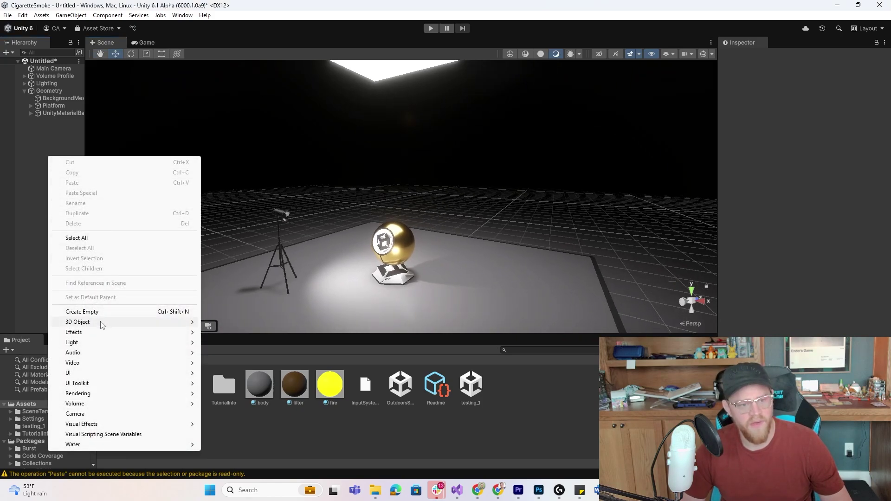
{"action": "mouse_move", "coordinate": [102, 325]}
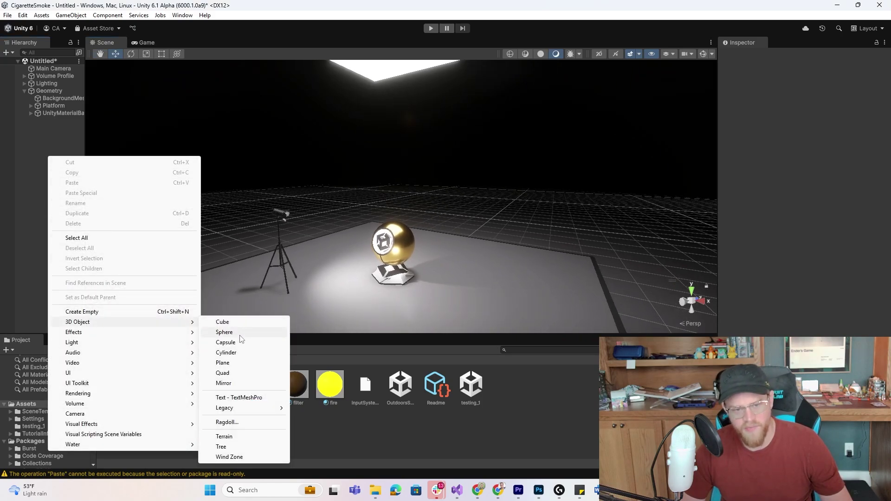
{"action": "left_click", "coordinate": [232, 353]}
{"action": "type", "text": "e"}
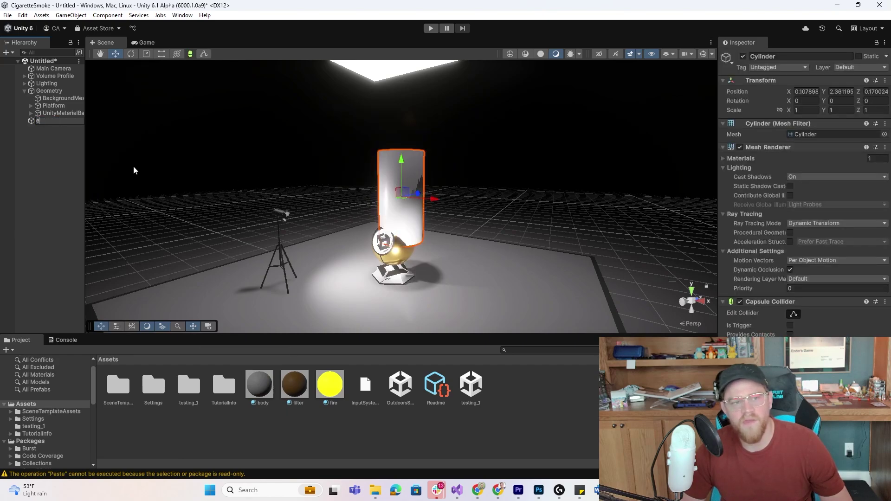
{"action": "key", "text": "BackSpace"}
{"action": "type", "text": "b"}
{"action": "key", "text": "Return"}
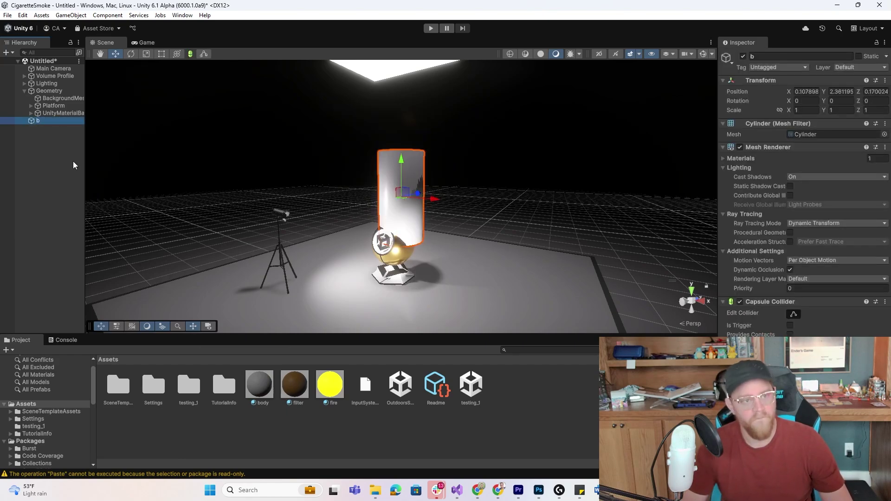
Lay cylinder b on its side by setting its Z rotation to 90
{"action": "key", "text": "e"}
{"action": "left_click_drag", "start_coordinate": [419, 172], "coordinate": [367, 145]}
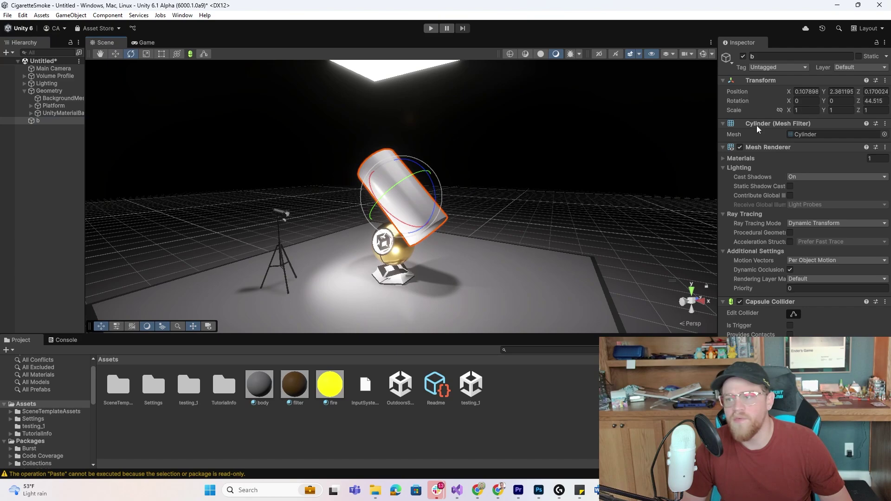
{"action": "left_click", "coordinate": [874, 99]}
{"action": "type", "text": "90"}
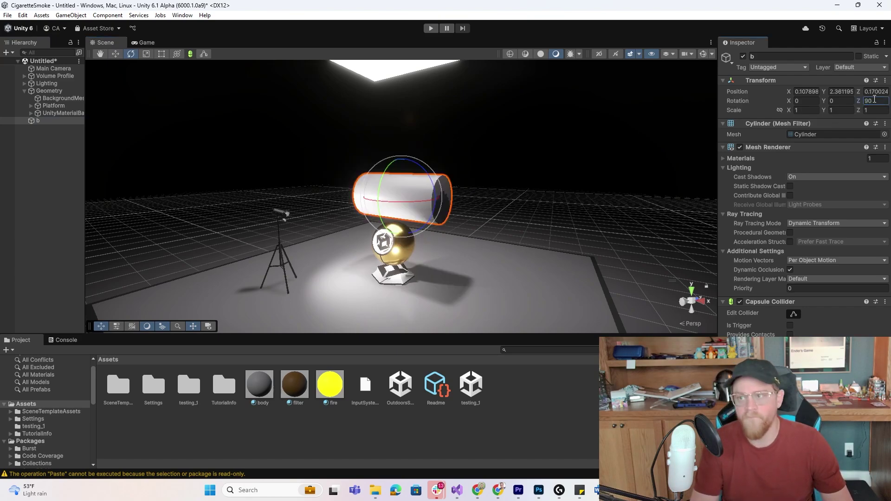
{"action": "key", "text": "Return"}
Scale the cylinder down uniformly to about 0.107, then stretch its Y scale to about 0.49 to form a thin rod
{"action": "key", "text": "r"}
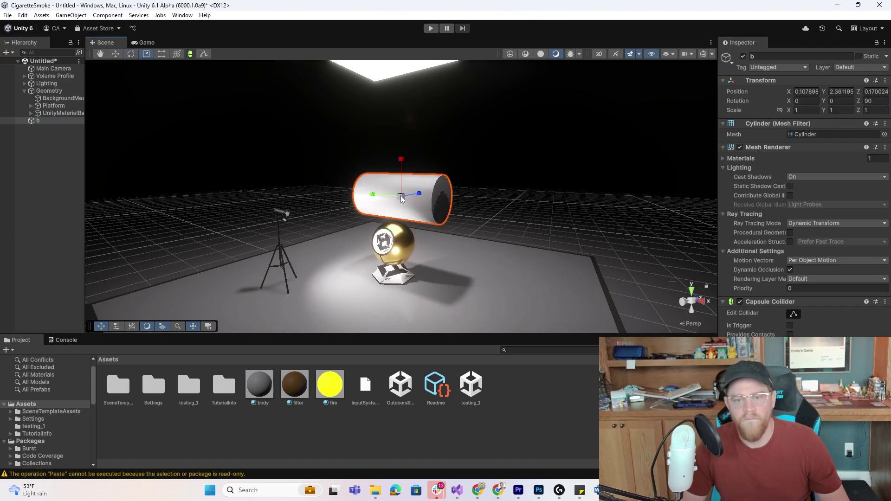
{"action": "left_click_drag", "start_coordinate": [400, 195], "coordinate": [364, 206]}
{"action": "key", "text": "w"}
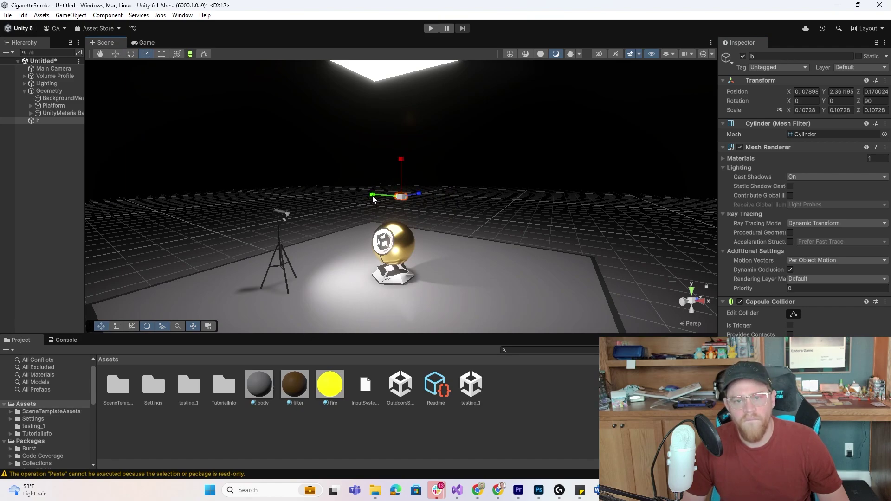
{"action": "left_click_drag", "start_coordinate": [375, 196], "coordinate": [271, 192]}
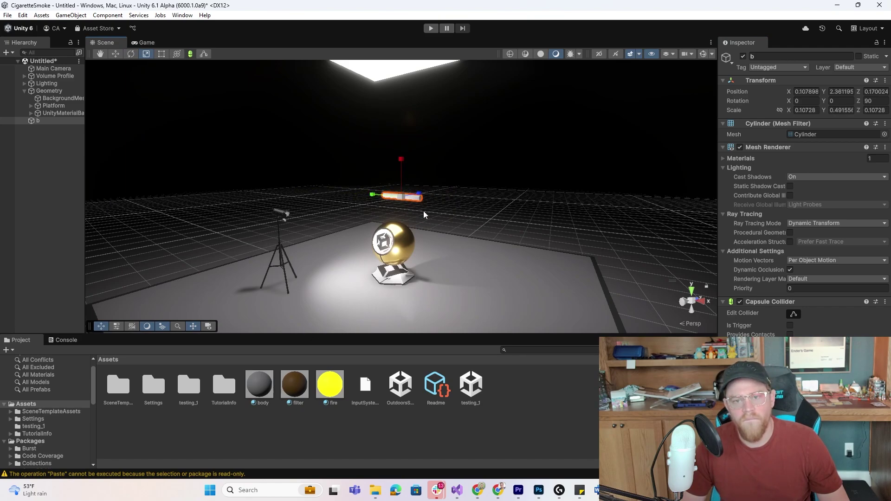
Move the rod along its length to about X -0.216 and apply the filter material to it
{"action": "key", "text": "f"}
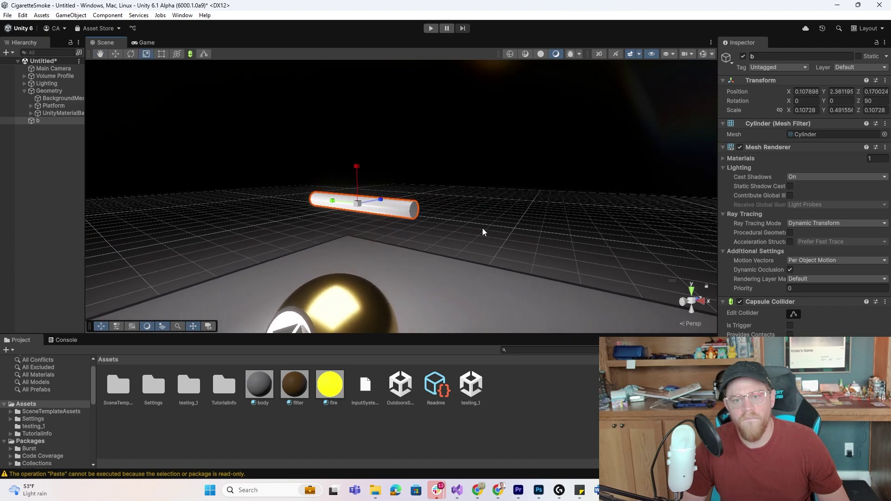
{"action": "key", "text": "w"}
{"action": "left_click_drag", "start_coordinate": [331, 198], "coordinate": [307, 202]}
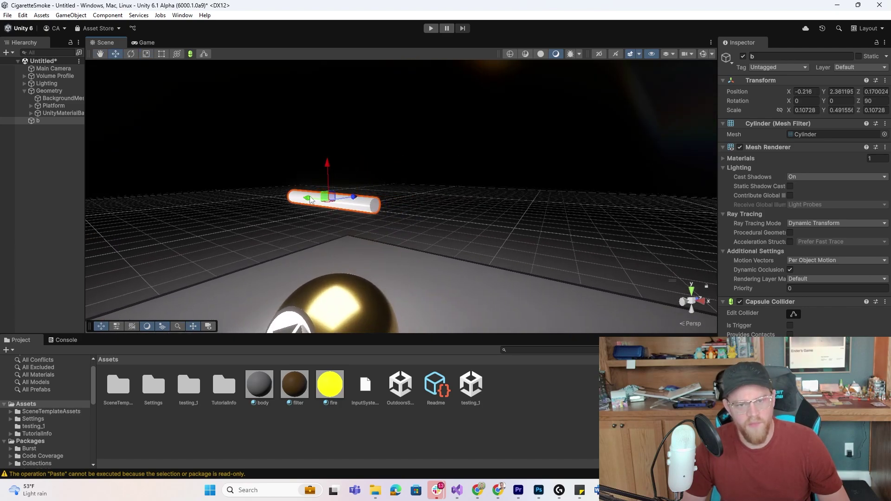
{"action": "left_click_drag", "start_coordinate": [315, 307], "coordinate": [354, 205]}
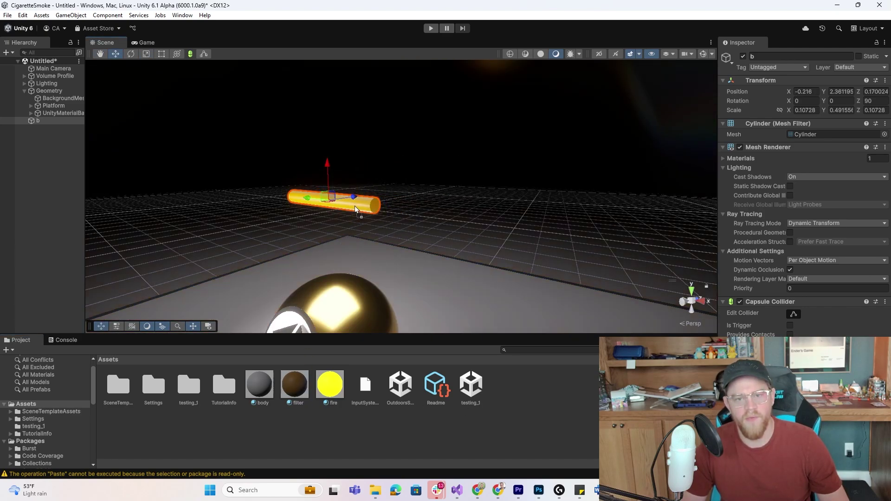
Darken the filter material's base colour to a dark brown and set its smoothness to 0
{"action": "left_click", "coordinate": [295, 388]}
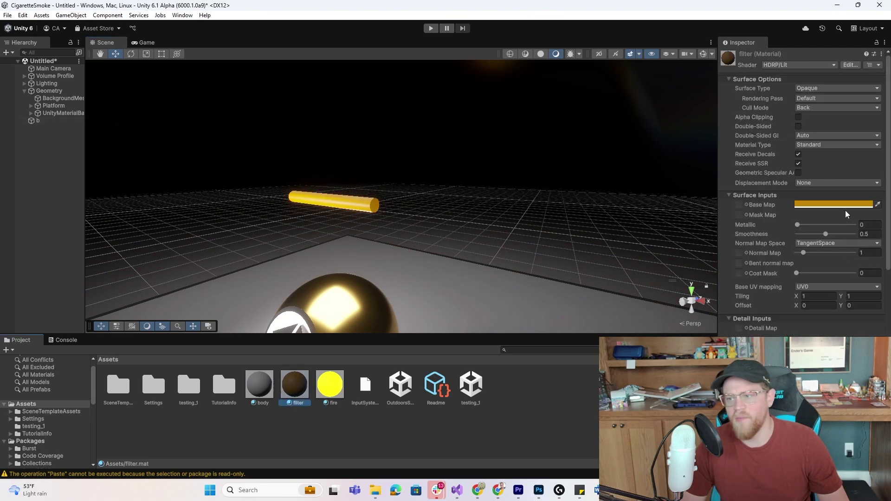
{"action": "left_click", "coordinate": [843, 205]}
{"action": "left_click_drag", "start_coordinate": [843, 293], "coordinate": [853, 312]}
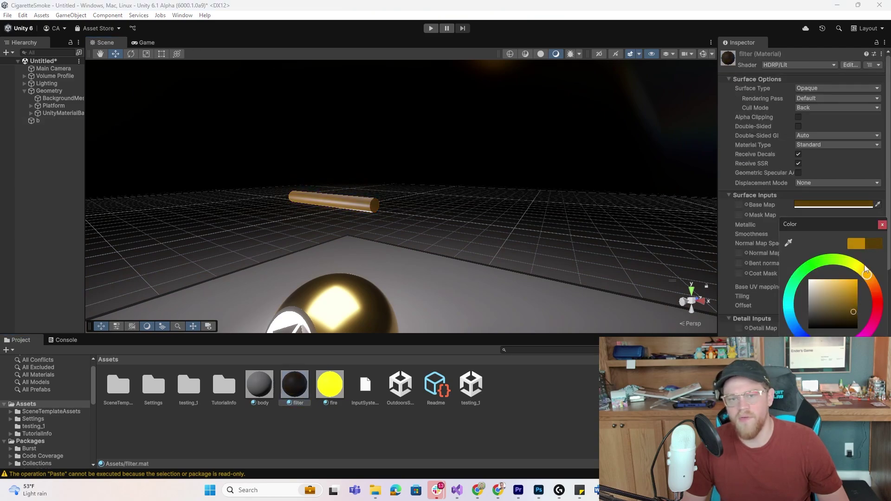
{"action": "left_click", "coordinate": [882, 225]}
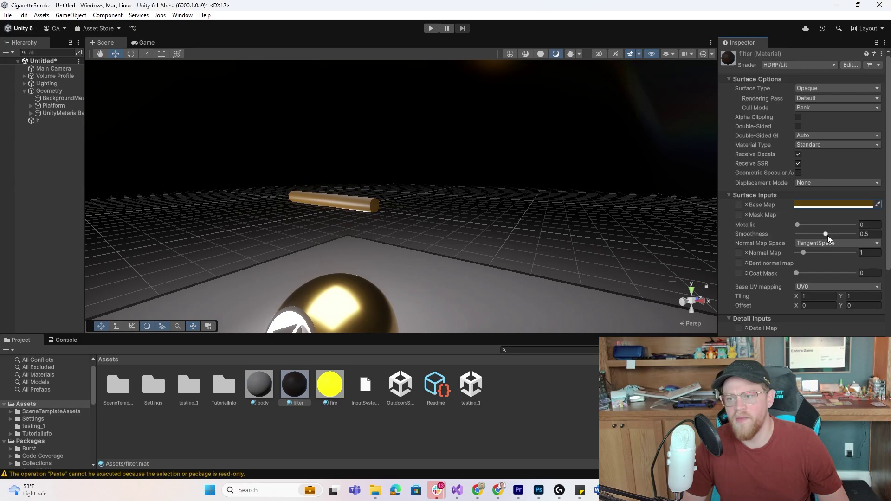
{"action": "left_click", "coordinate": [775, 237]}
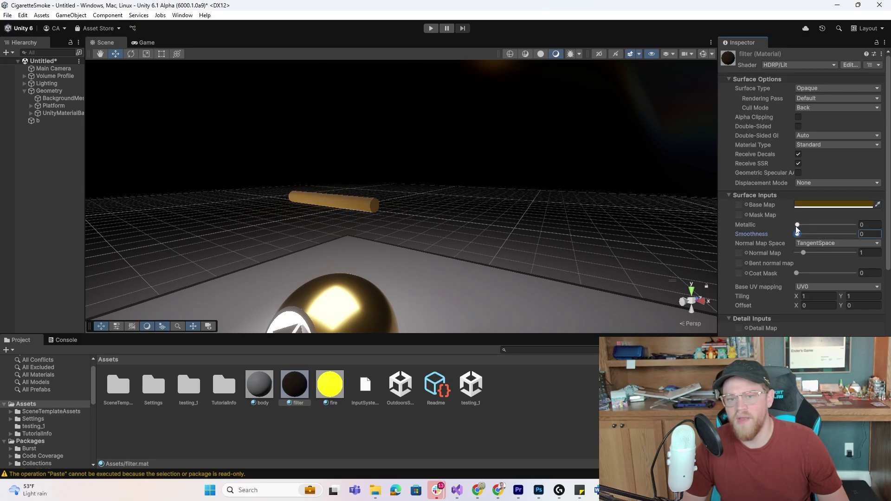
{"action": "middle_click_drag", "start_coordinate": [710, 246], "coordinate": [543, 230]}
{"action": "left_click", "coordinate": [807, 206]}
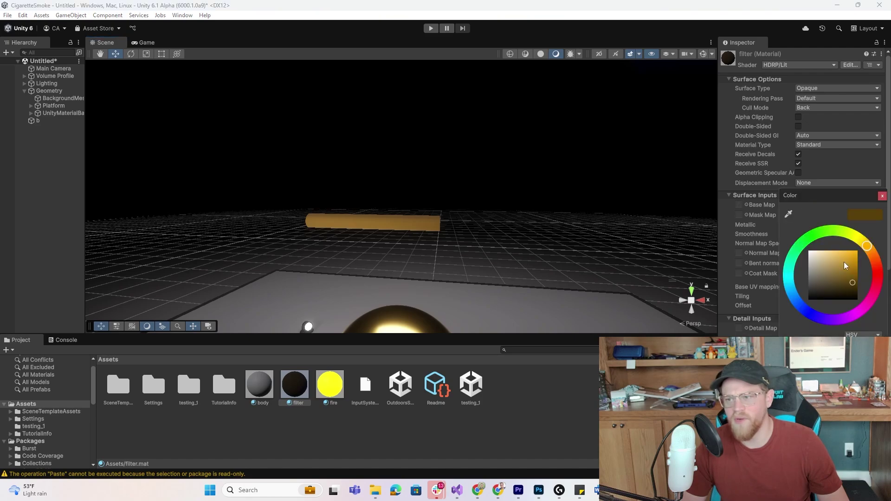
{"action": "left_click", "coordinate": [850, 286]}
Duplicate the rod, shorten the copy to a Y scale of about 0.03, and place it at the rod's end at about X 0.271
{"action": "left_click", "coordinate": [358, 225]}
{"action": "key", "text": "ctrl+d"}
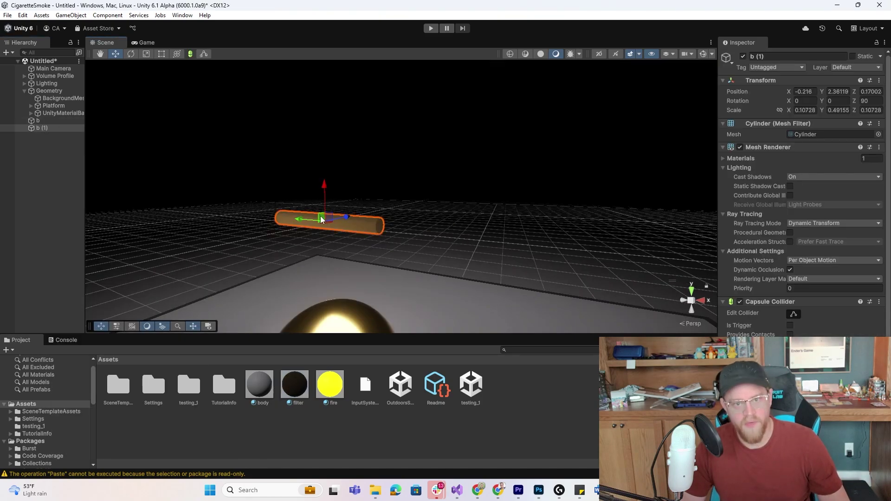
{"action": "key", "text": "r"}
{"action": "left_click_drag", "start_coordinate": [305, 218], "coordinate": [347, 222]}
{"action": "key", "text": "w"}
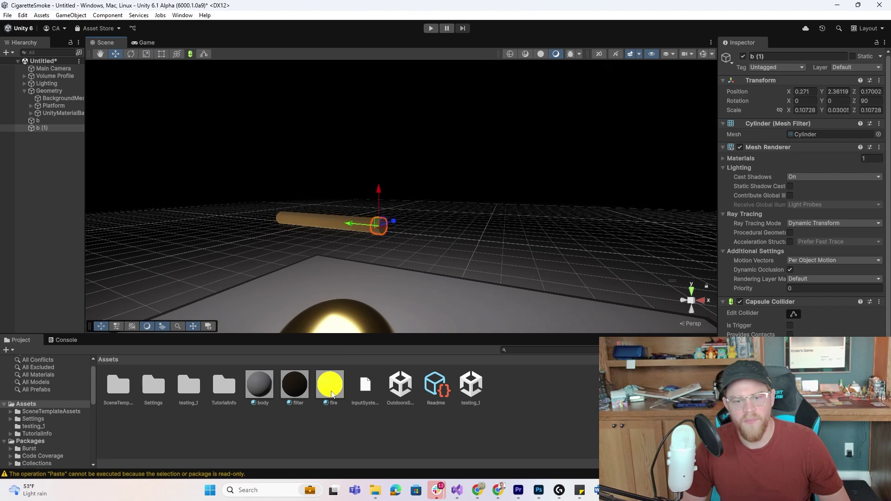
Apply the fire material to the short end piece and fit it into the rod's tip, scaled to about 0.104 at X 0.262
{"action": "left_click_drag", "start_coordinate": [332, 394], "coordinate": [380, 232]}
{"action": "scroll", "coordinate": [409, 236], "scroll_direction": "up", "scroll_amount": 3}
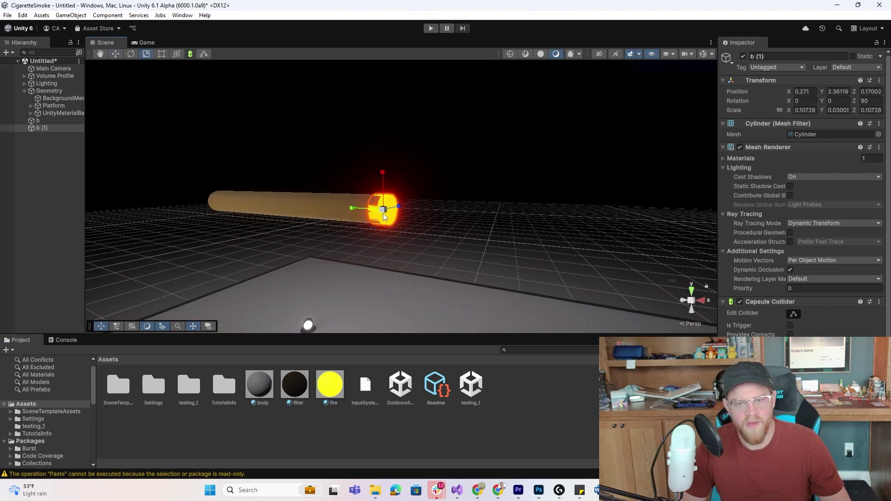
{"action": "left_click_drag", "start_coordinate": [383, 212], "coordinate": [380, 212]}
{"action": "left_click", "coordinate": [471, 205]}
{"action": "left_click_drag", "start_coordinate": [356, 205], "coordinate": [481, 222]}
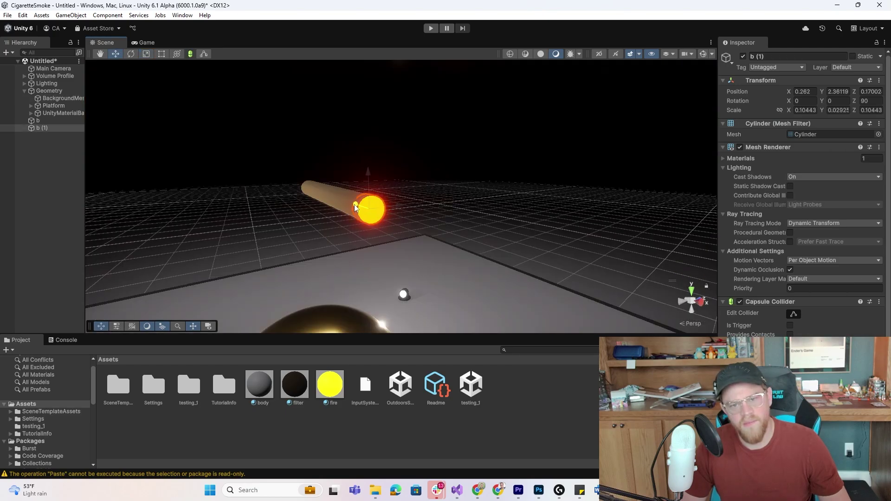
{"action": "left_click", "coordinate": [355, 207]}
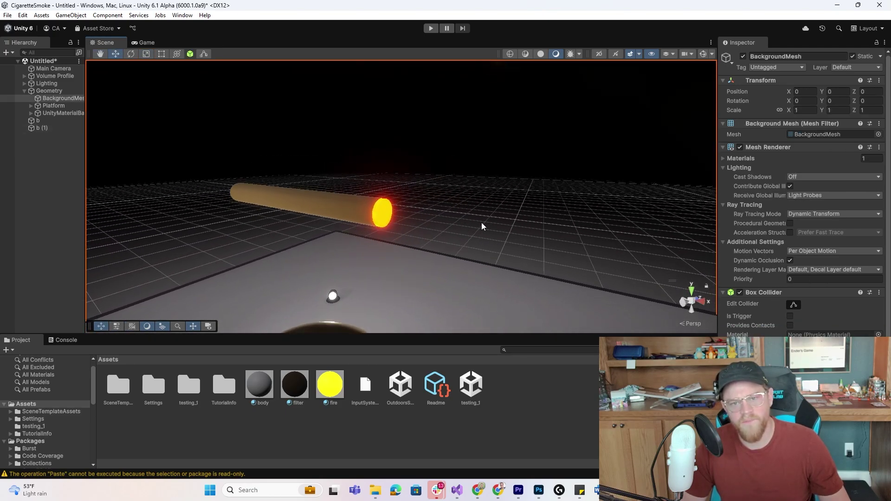
{"action": "scroll", "coordinate": [385, 230], "scroll_direction": "down", "scroll_amount": 8}
{"action": "left_click_drag", "start_coordinate": [419, 224], "coordinate": [469, 225], "text": "alt"}
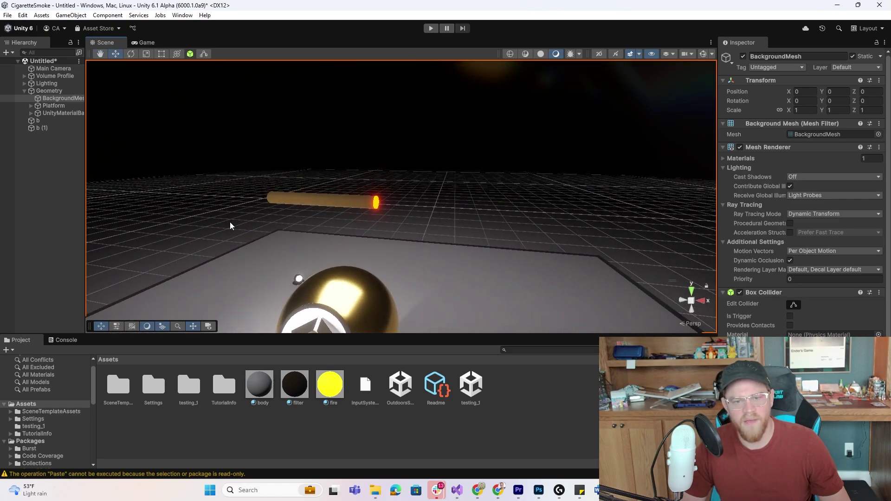
{"action": "right_click", "coordinate": [41, 163]}
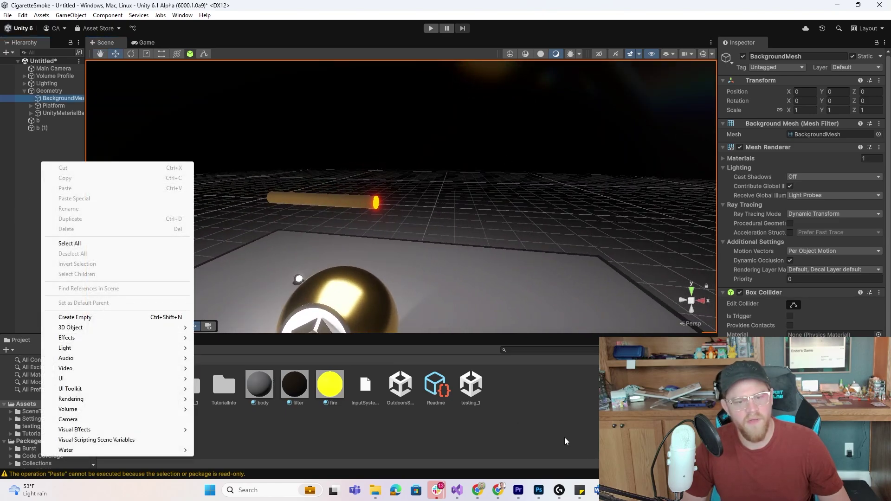
{"action": "left_click", "coordinate": [565, 437]}
{"action": "right_click", "coordinate": [542, 406]}
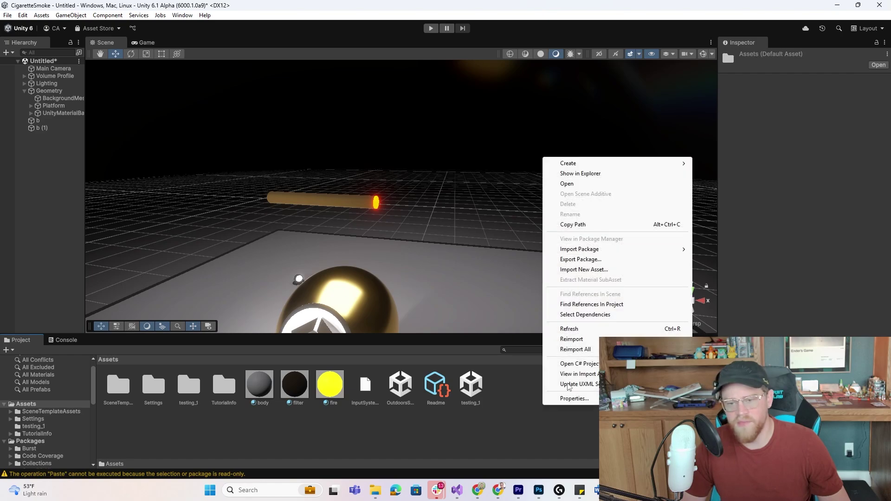
{"action": "mouse_move", "coordinate": [612, 167]}
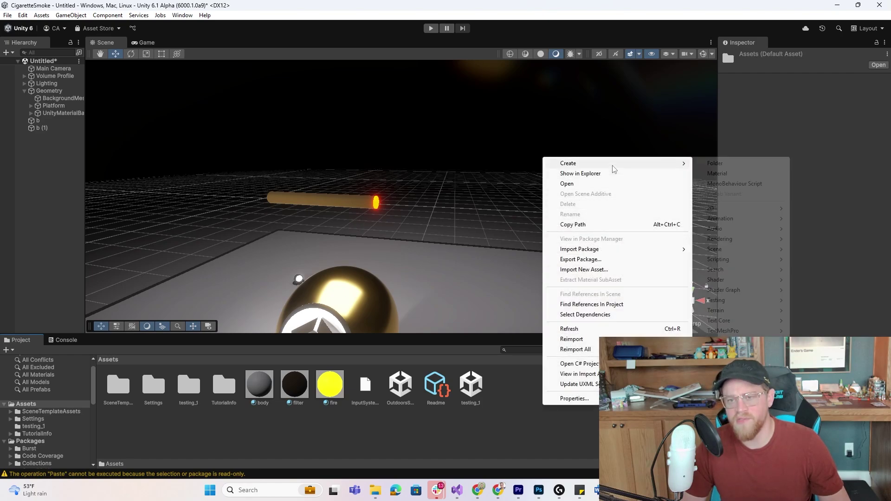
{"action": "mouse_move", "coordinate": [737, 361]}
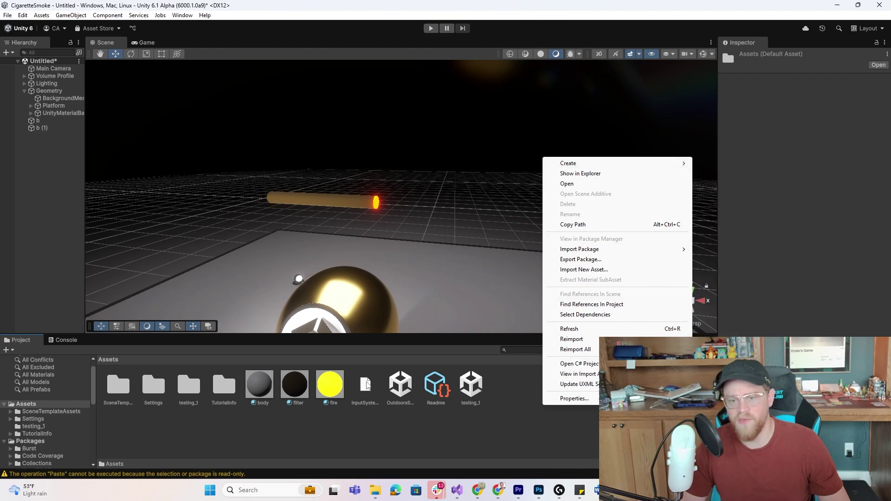
Create a new VFX Graph asset in the Assets folder from the Head & Trail template after comparing the available templates
{"action": "right_click", "coordinate": [228, 426]}
{"action": "mouse_move", "coordinate": [286, 181]}
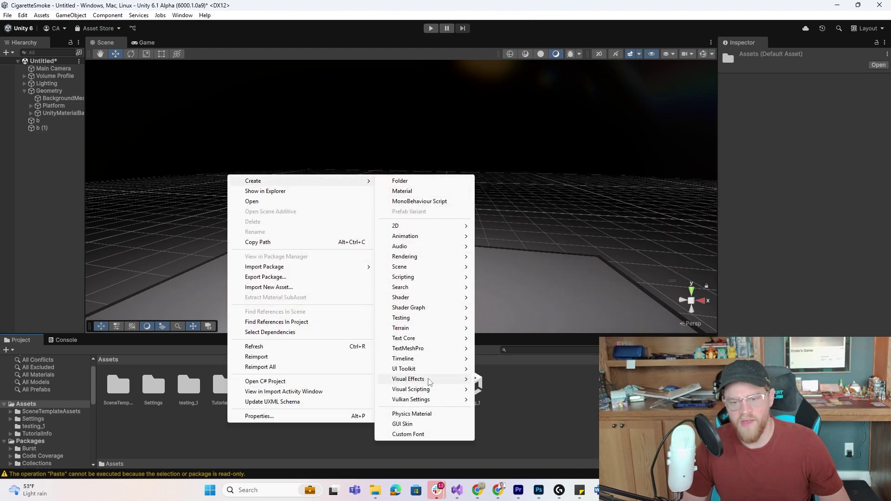
{"action": "mouse_move", "coordinate": [431, 380]}
{"action": "left_click", "coordinate": [512, 380]}
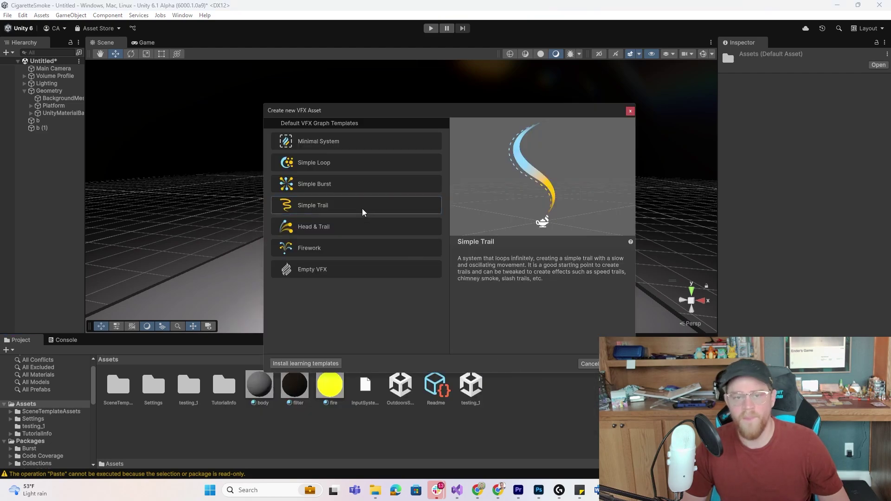
{"action": "left_click", "coordinate": [349, 184]}
{"action": "left_click", "coordinate": [347, 164]}
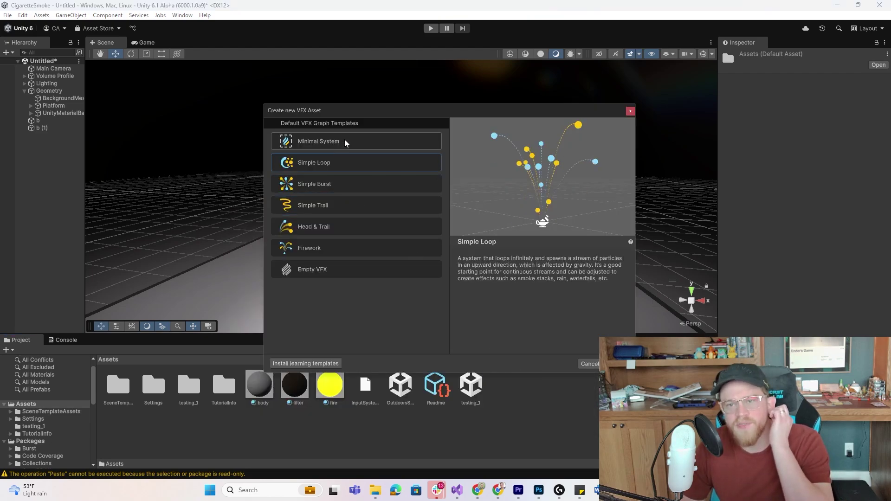
{"action": "left_click", "coordinate": [345, 142]}
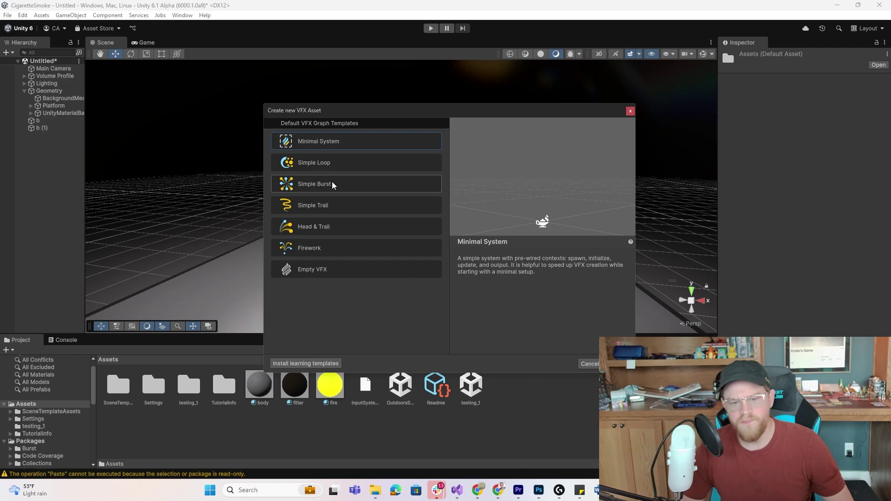
{"action": "left_click", "coordinate": [349, 207]}
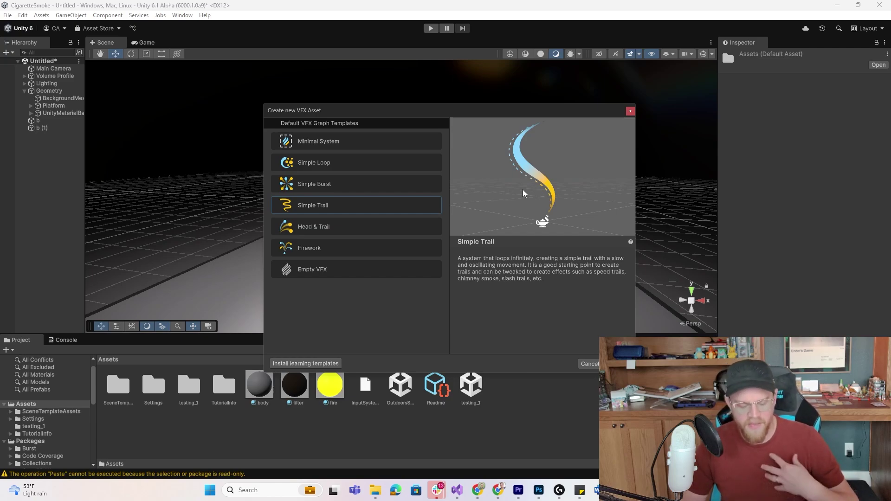
{"action": "left_click", "coordinate": [348, 234]}
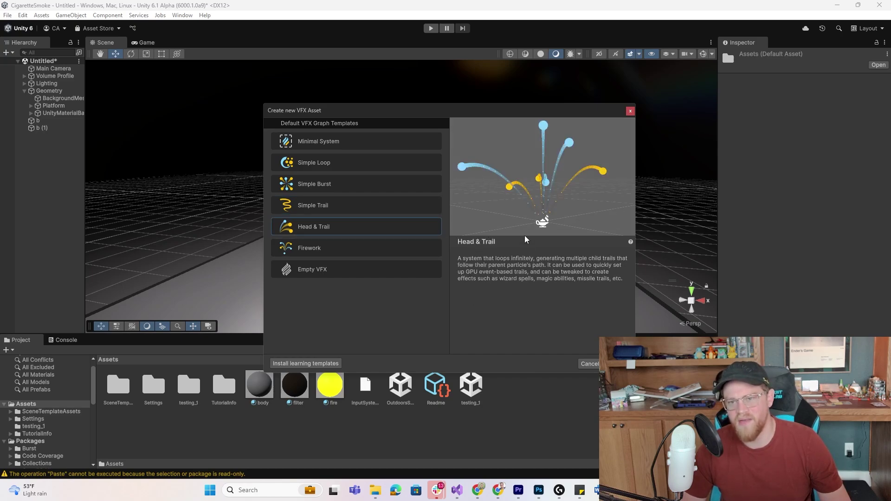
{"action": "key", "text": "Return"}
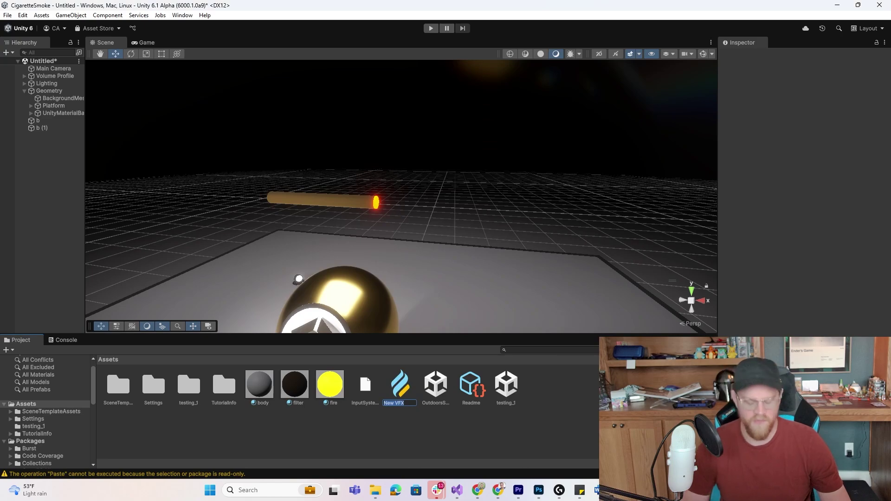
Name the new VFX Graph asset Smoke and add it to the scene as a root object
{"action": "type", "text": "Smoke"}
{"action": "key", "text": "Return"}
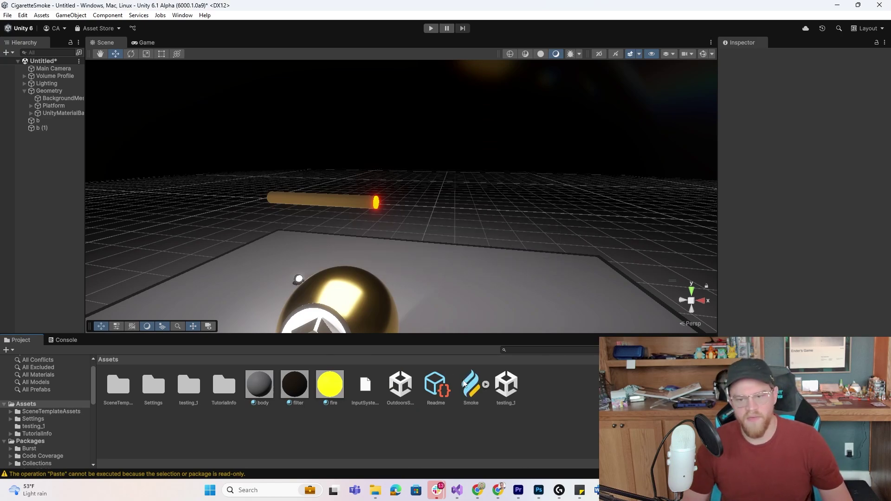
{"action": "left_click_drag", "start_coordinate": [40, 155], "coordinate": [40, 156]}
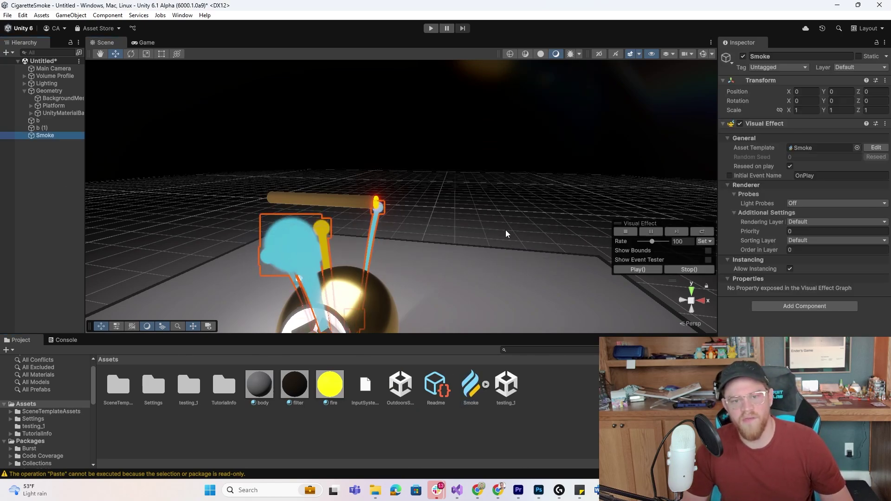
Raise the Smoke effect to cigarette height and move it along X to the glowing tip, at about X 0.302, Y 2.386
{"action": "scroll", "coordinate": [506, 230], "scroll_direction": "down", "scroll_amount": 8}
{"action": "left_click_drag", "start_coordinate": [506, 230], "coordinate": [310, 245], "text": "alt"}
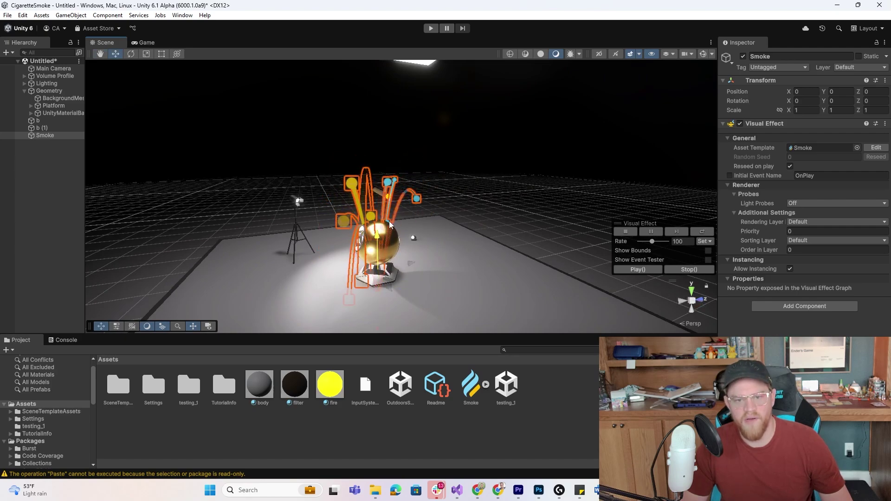
{"action": "left_click_drag", "start_coordinate": [377, 263], "coordinate": [460, 163]}
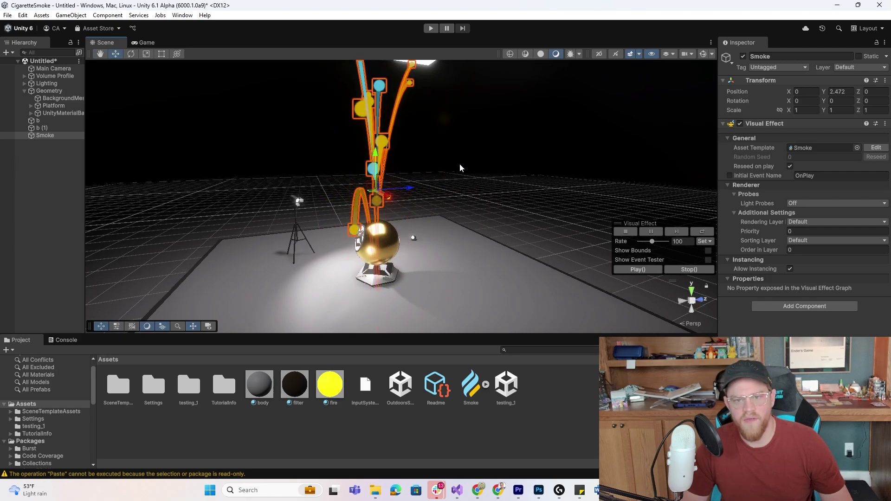
{"action": "left_click", "coordinate": [679, 302]}
{"action": "scroll", "coordinate": [338, 186], "scroll_direction": "up", "scroll_amount": 6}
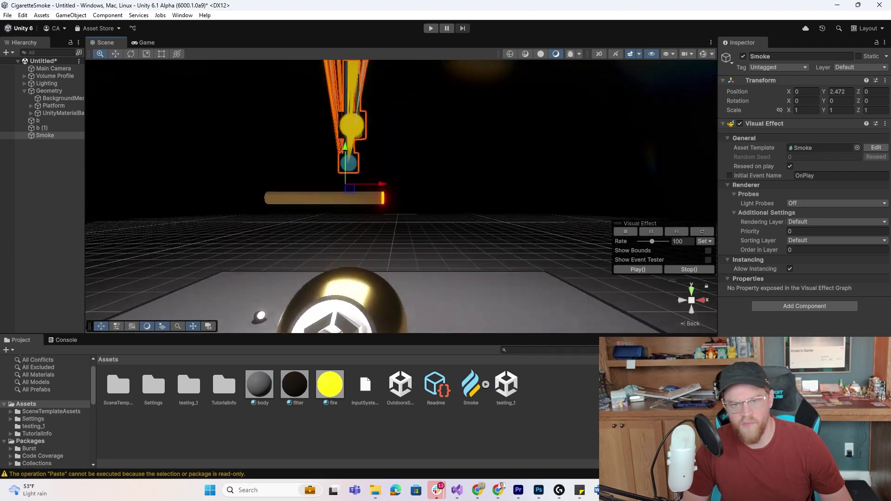
{"action": "left_click_drag", "start_coordinate": [330, 186], "coordinate": [385, 191]}
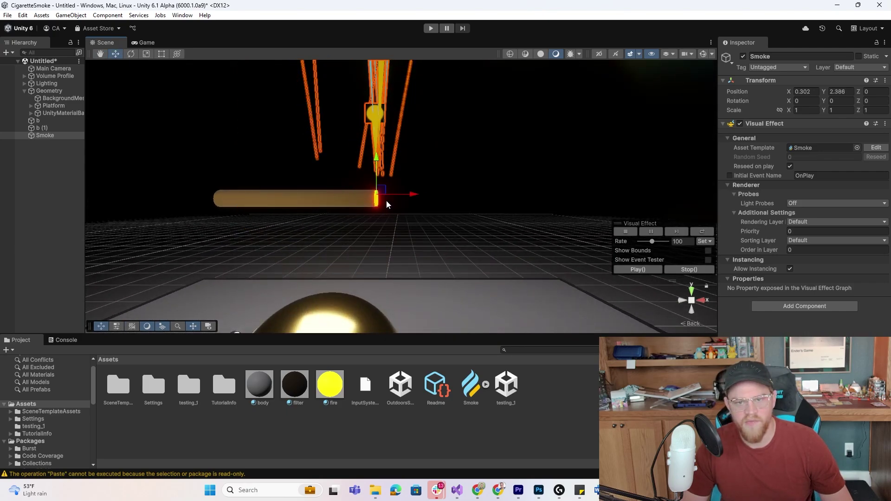
Align the Smoke effect with the centre of the glowing tip in depth and height, at about Y 2.342, Z 0.15
{"action": "left_click", "coordinate": [700, 304]}
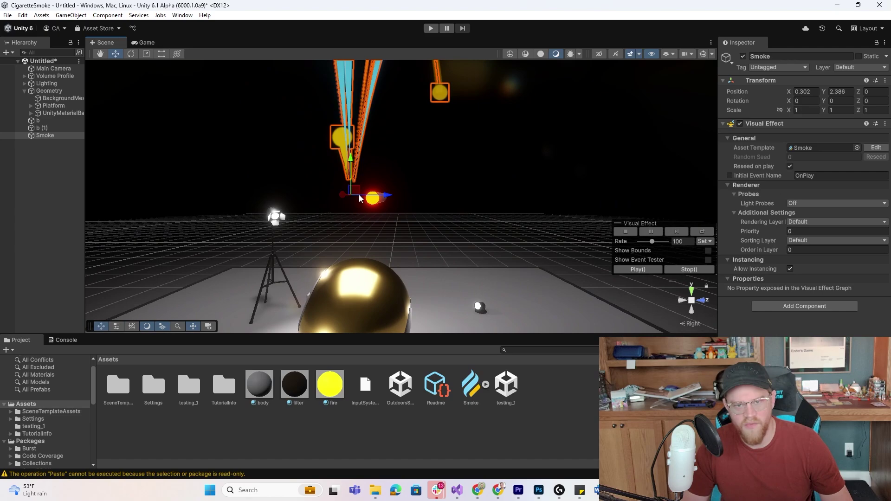
{"action": "left_click", "coordinate": [691, 300]}
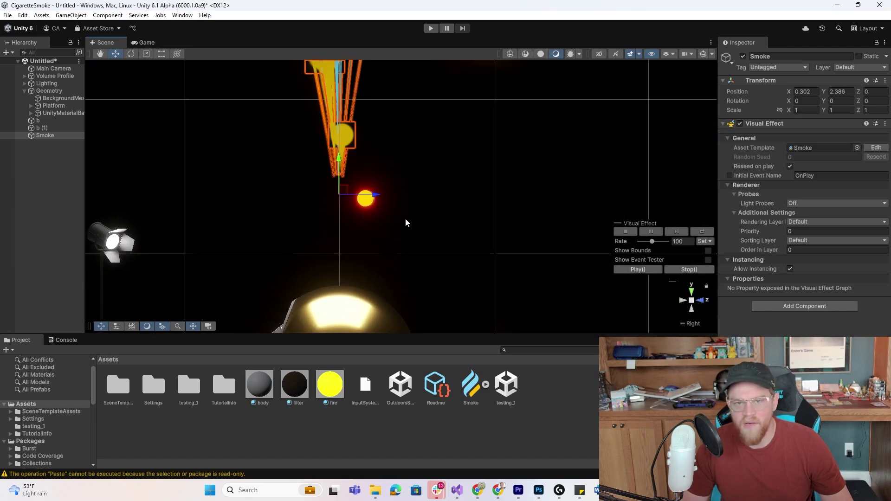
{"action": "left_click_drag", "start_coordinate": [339, 189], "coordinate": [370, 201]}
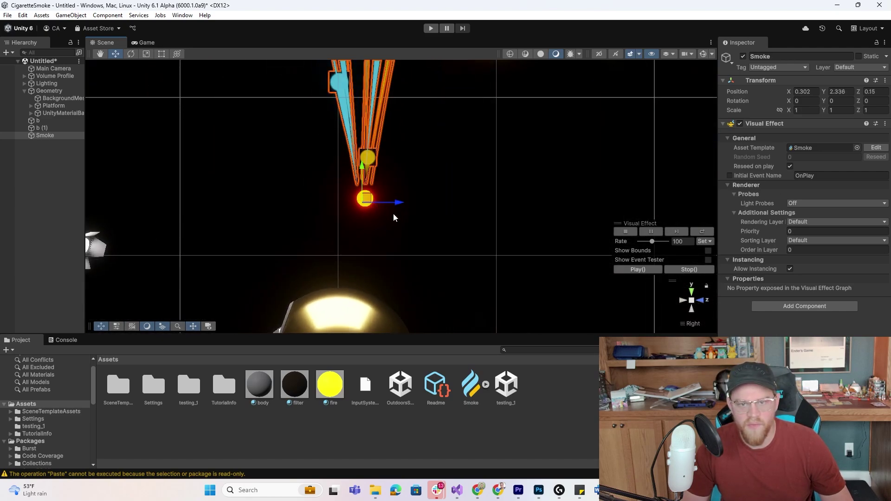
{"action": "left_click", "coordinate": [680, 302]}
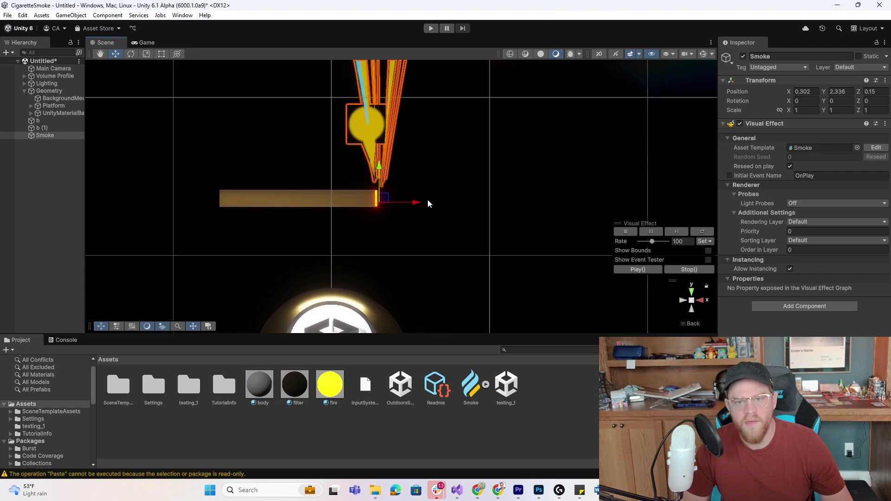
{"action": "left_click_drag", "start_coordinate": [386, 199], "coordinate": [386, 200]}
Examine the particle effect's placement at the cigarette tip from several angles in perspective
{"action": "left_click", "coordinate": [691, 300]}
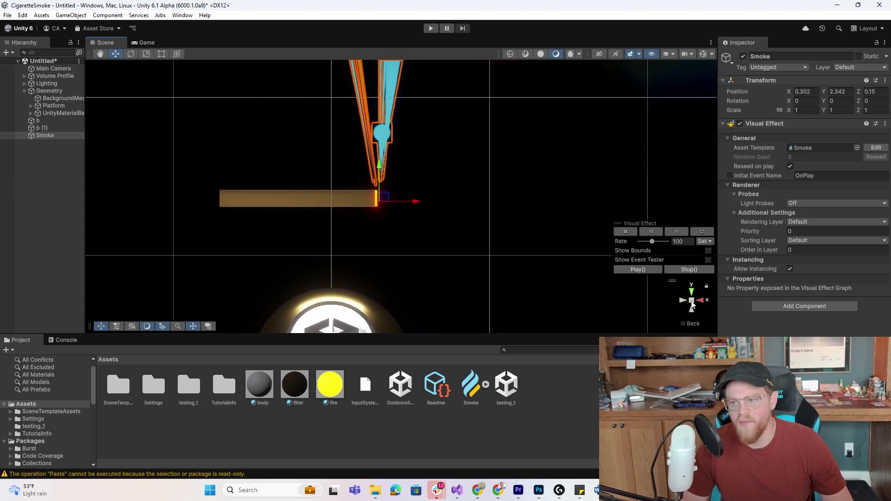
{"action": "left_click_drag", "start_coordinate": [507, 195], "coordinate": [352, 204], "text": "alt"}
{"action": "right_click_drag", "start_coordinate": [483, 208], "coordinate": [477, 183], "text": "alt"}
{"action": "left_click_drag", "start_coordinate": [477, 183], "coordinate": [511, 231], "text": "alt"}
{"action": "right_click_drag", "start_coordinate": [511, 227], "coordinate": [524, 246], "text": "alt"}
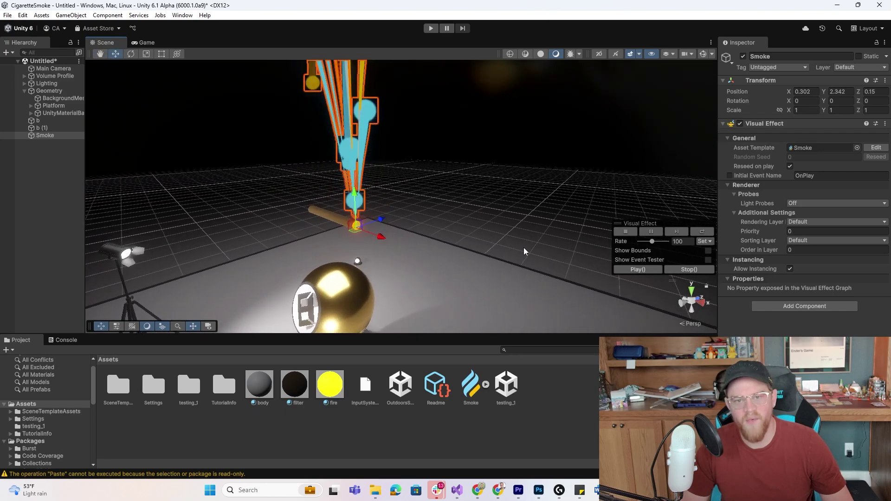
{"action": "left_click_drag", "start_coordinate": [492, 242], "coordinate": [448, 239], "text": "alt"}
{"action": "left_click", "coordinate": [448, 239]}
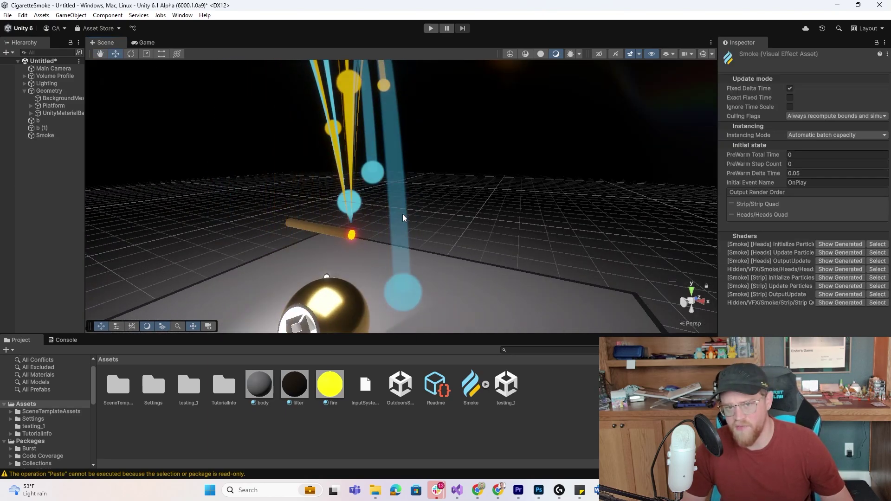
{"action": "middle_click_drag", "start_coordinate": [403, 213], "coordinate": [427, 240]}
{"action": "left_click_drag", "start_coordinate": [493, 253], "coordinate": [381, 132], "text": "alt"}
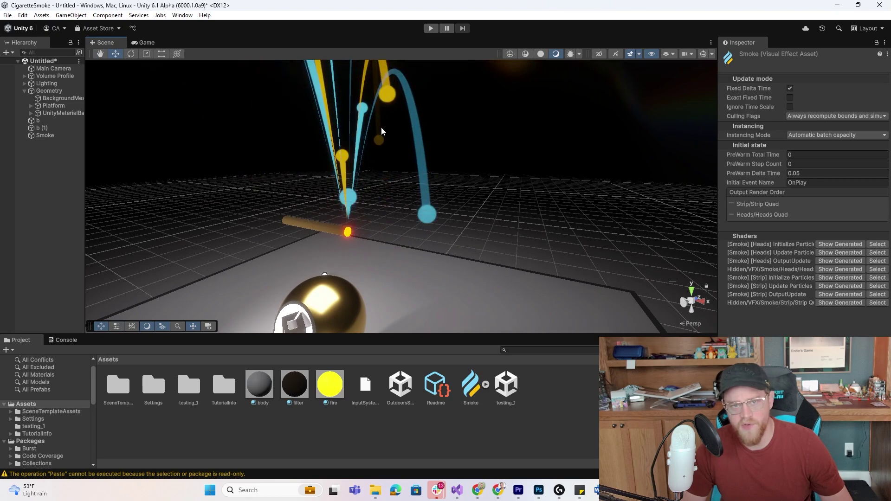
Open the Smoke graph for editing, dock it beside the Scene view, and widen the graph area
{"action": "double_click", "coordinate": [472, 395]}
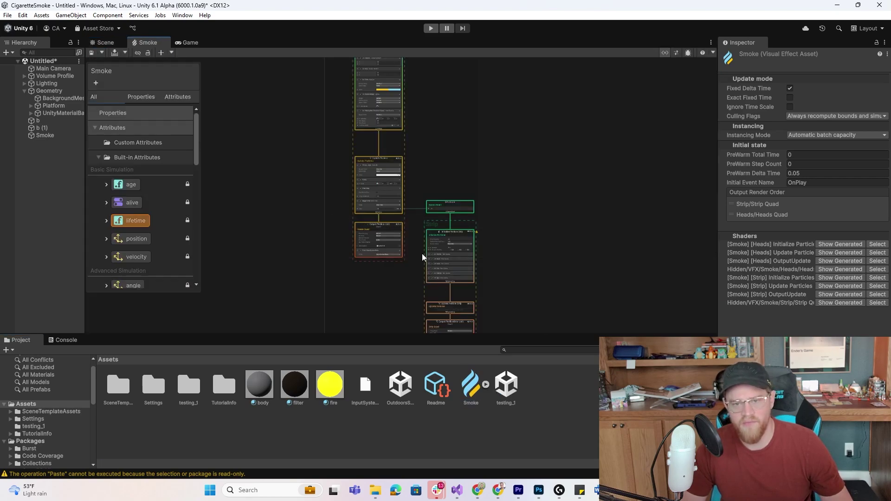
{"action": "left_click_drag", "start_coordinate": [147, 44], "coordinate": [630, 203]}
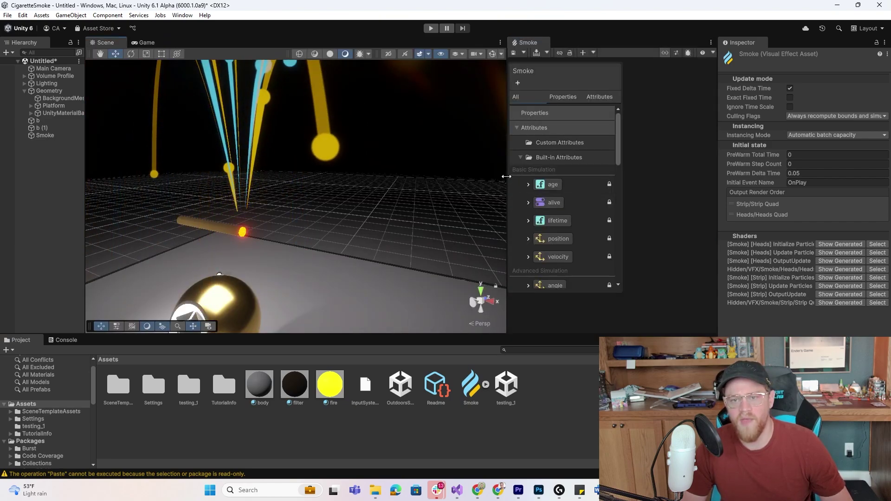
{"action": "left_click_drag", "start_coordinate": [507, 179], "coordinate": [393, 178]}
Disable the random Set Color block in the Heads system's Initialize Particle context
{"action": "scroll", "coordinate": [663, 279], "scroll_direction": "up", "scroll_amount": 10}
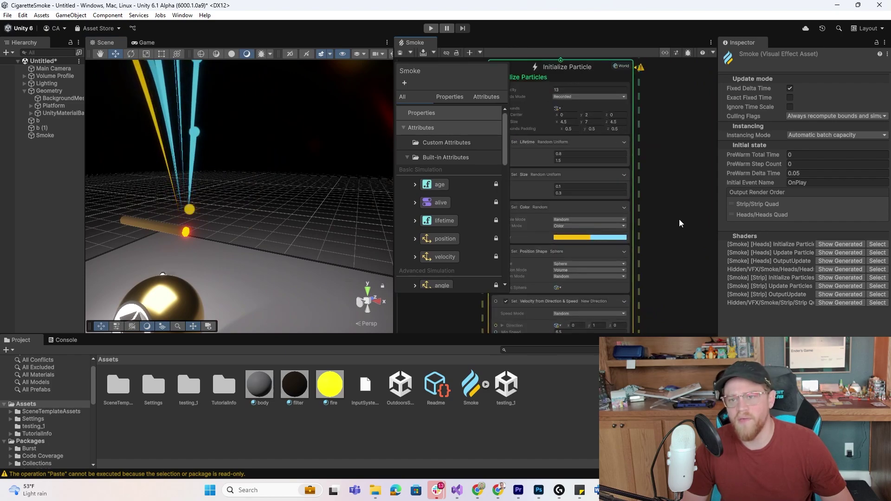
{"action": "middle_click_drag", "start_coordinate": [695, 261], "coordinate": [705, 305]}
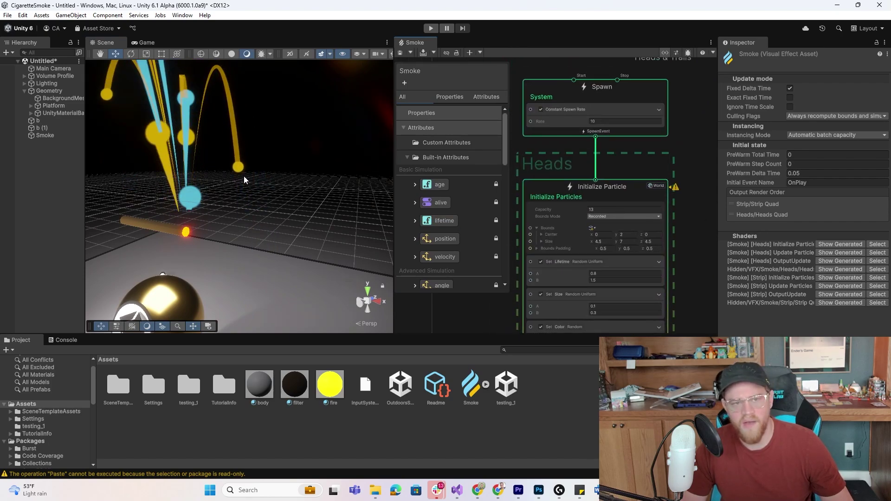
{"action": "middle_click_drag", "start_coordinate": [292, 172], "coordinate": [319, 198]}
{"action": "mouse_move", "coordinate": [699, 255]}
{"action": "middle_mouse_down"}
{"action": "mouse_move", "coordinate": [701, 227]}
{"action": "mouse_move", "coordinate": [707, 252]}
{"action": "middle_mouse_up"}
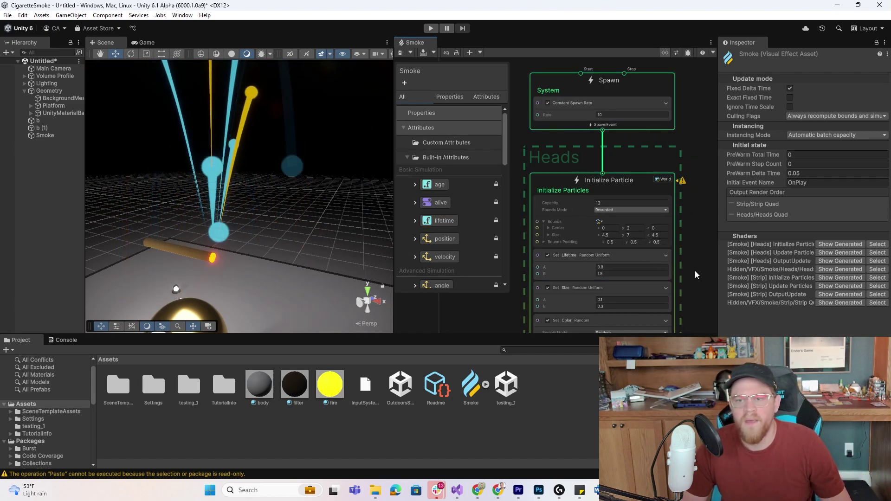
{"action": "middle_click_drag", "start_coordinate": [695, 271], "coordinate": [689, 177]}
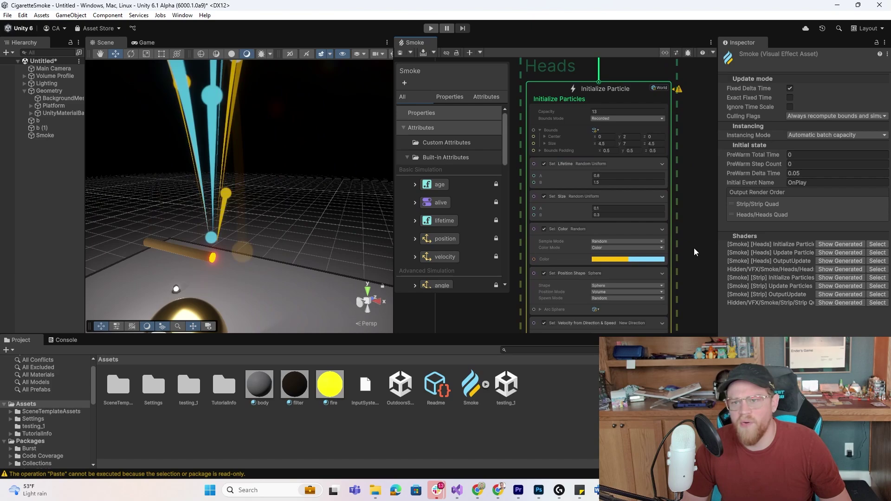
{"action": "middle_click_drag", "start_coordinate": [694, 247], "coordinate": [679, 158]}
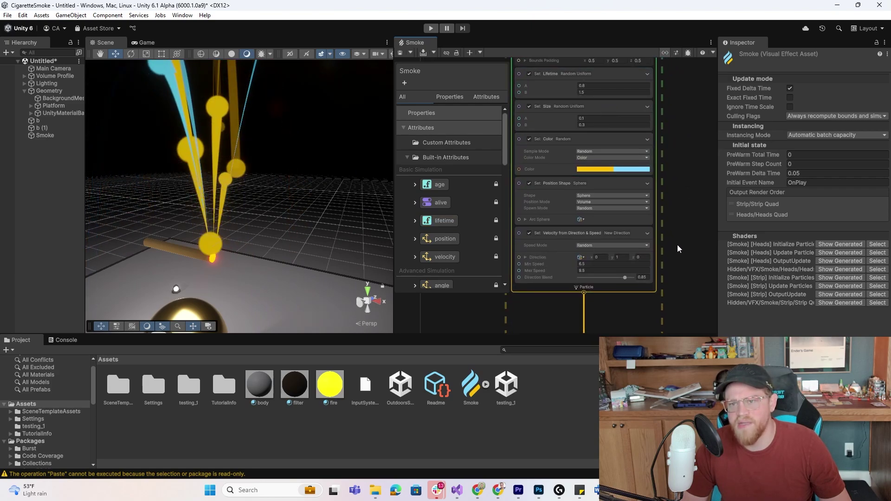
{"action": "middle_click_drag", "start_coordinate": [677, 249], "coordinate": [681, 204]}
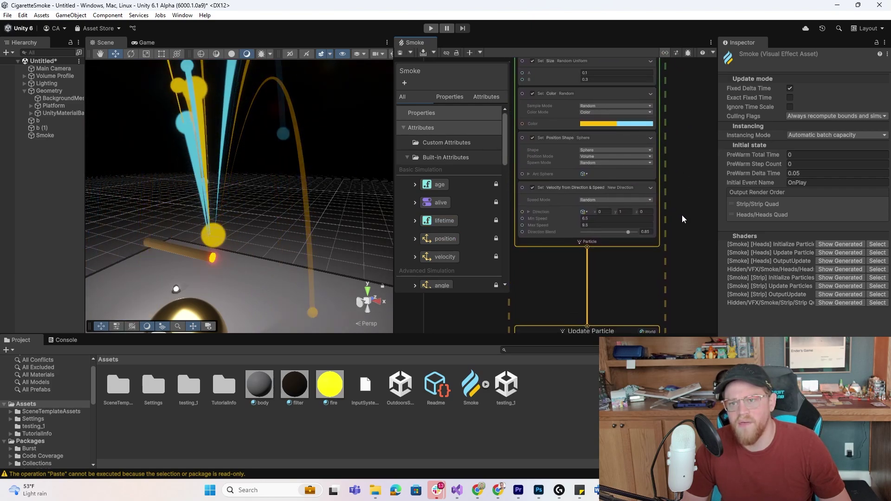
{"action": "left_click", "coordinate": [533, 93]}
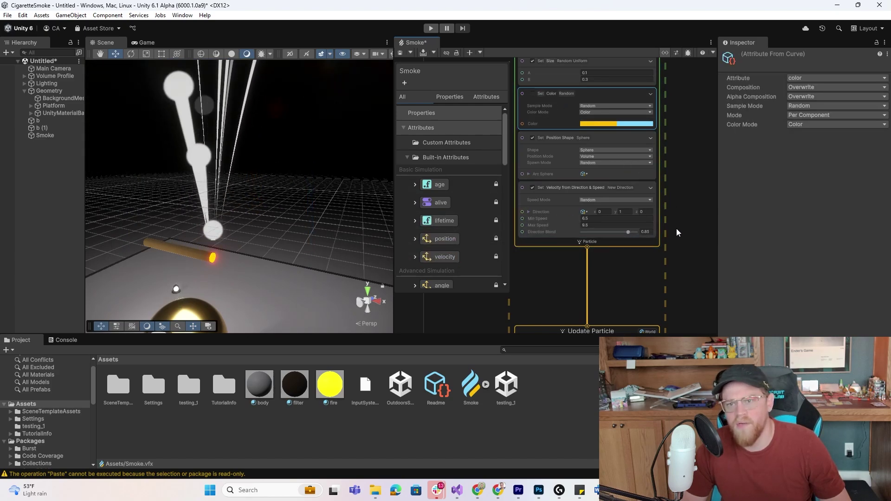
Set the Heads velocity block's minimum speed to 0.1 and maximum speed to 0.2
{"action": "middle_click_drag", "start_coordinate": [680, 241], "coordinate": [685, 202]}
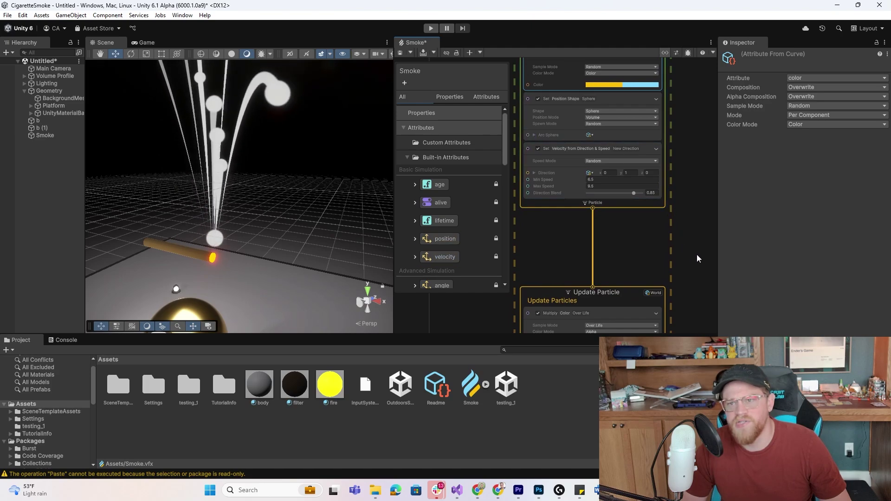
{"action": "middle_click_drag", "start_coordinate": [698, 258], "coordinate": [694, 241]}
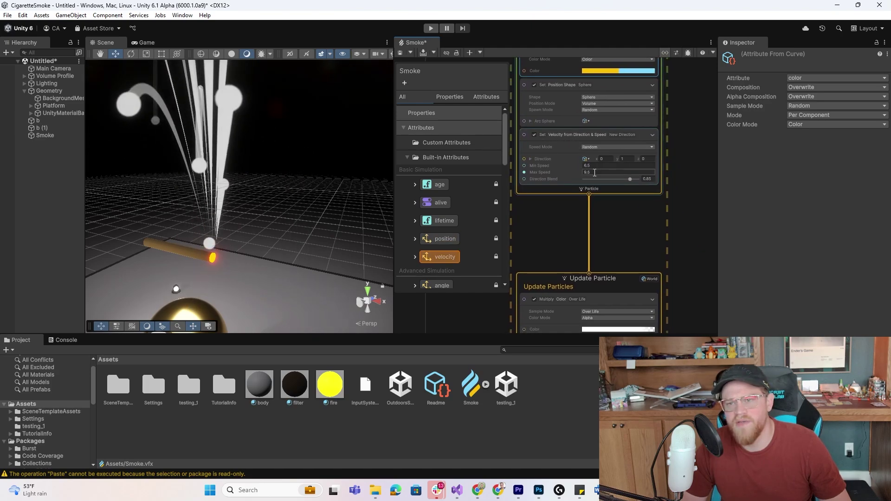
{"action": "left_click_drag", "start_coordinate": [594, 168], "coordinate": [554, 174]}
{"action": "type", "text": ".1"}
{"action": "type", "text": "0.2"}
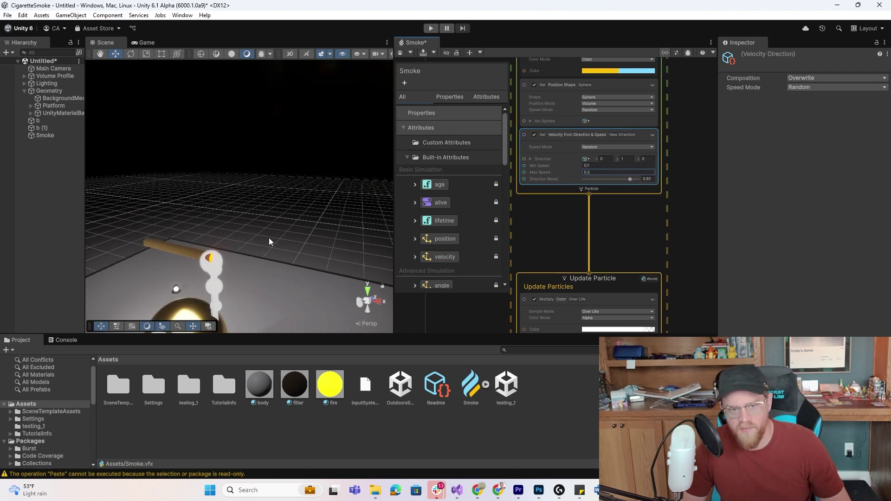
Disable the Gravity block in the Heads system's Update Particle context
{"action": "middle_click_drag", "start_coordinate": [706, 268], "coordinate": [706, 265]}
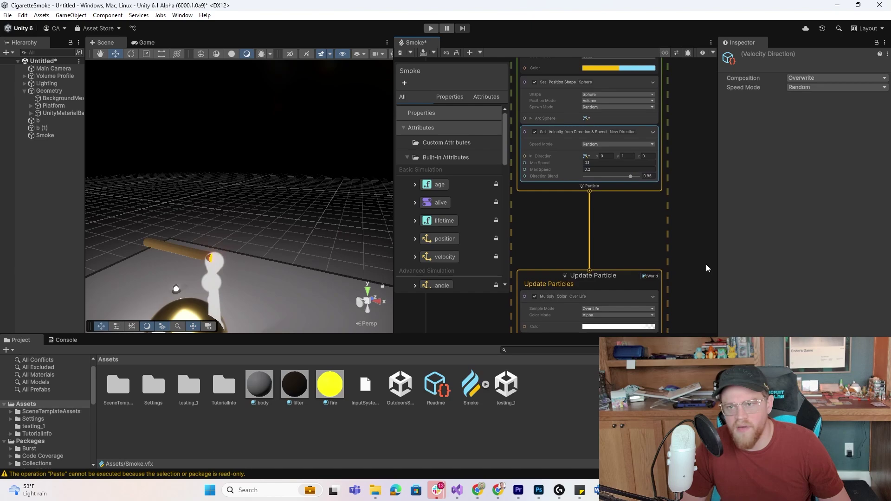
{"action": "middle_click_drag", "start_coordinate": [706, 265], "coordinate": [686, 141]}
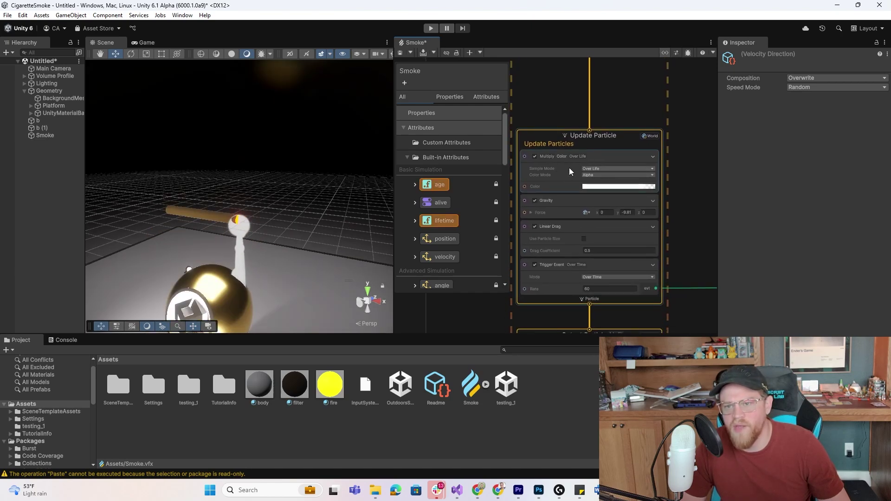
{"action": "left_click", "coordinate": [536, 200]}
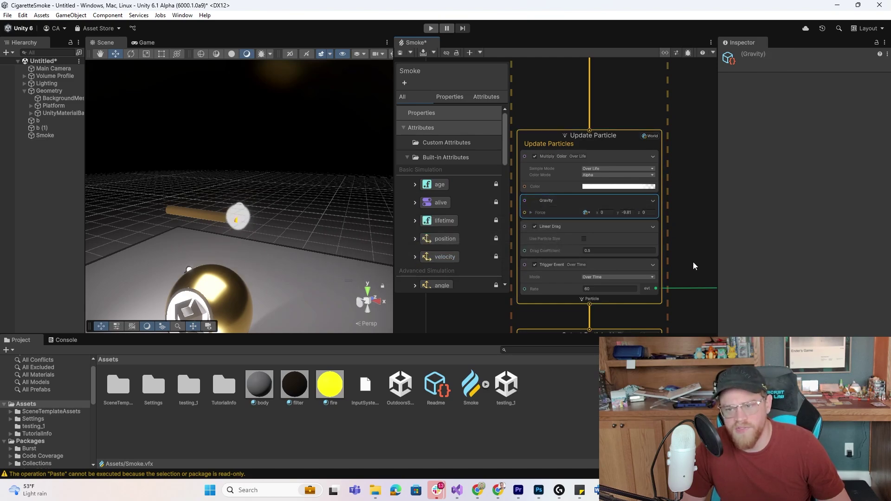
Replace the main texture of the Heads Quad output with the SimpleSmoke texture
{"action": "middle_click_drag", "start_coordinate": [694, 266], "coordinate": [693, 152]}
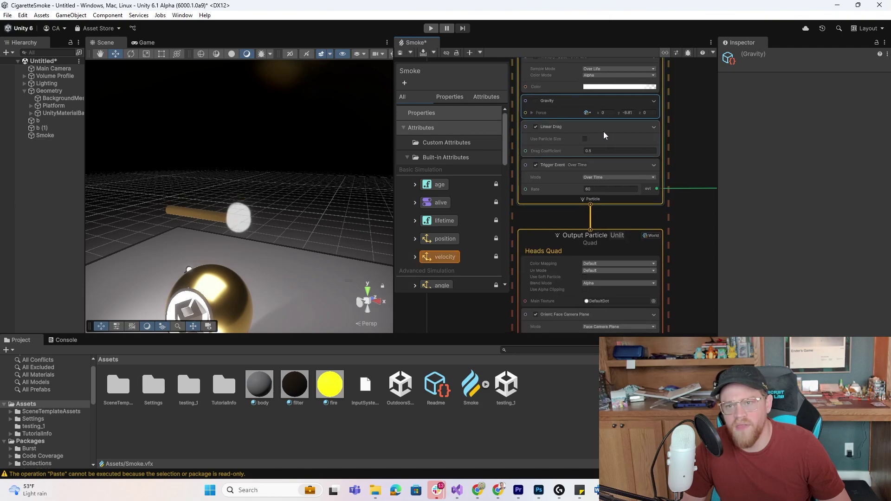
{"action": "middle_click_drag", "start_coordinate": [711, 242], "coordinate": [645, 195]}
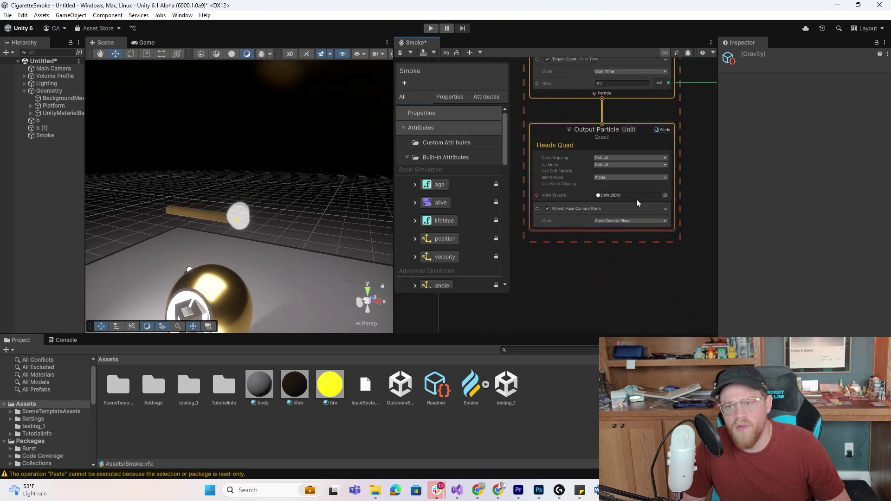
{"action": "left_click", "coordinate": [632, 197]}
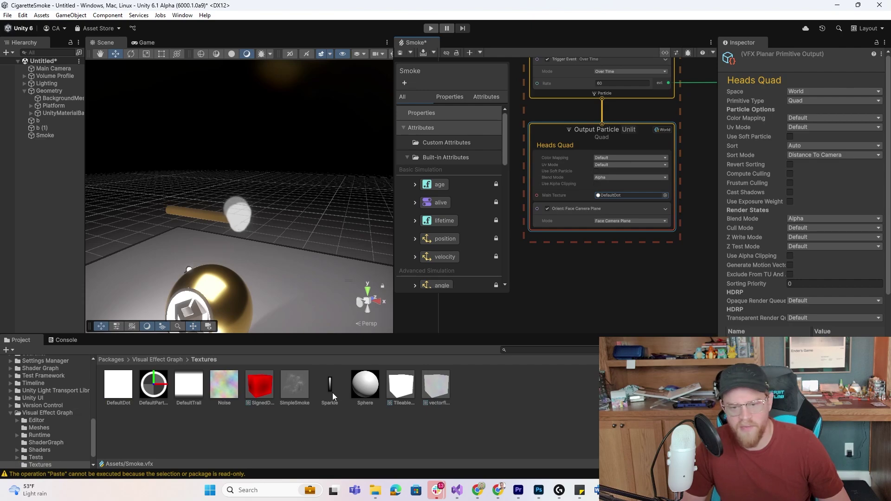
{"action": "left_click", "coordinate": [665, 196]}
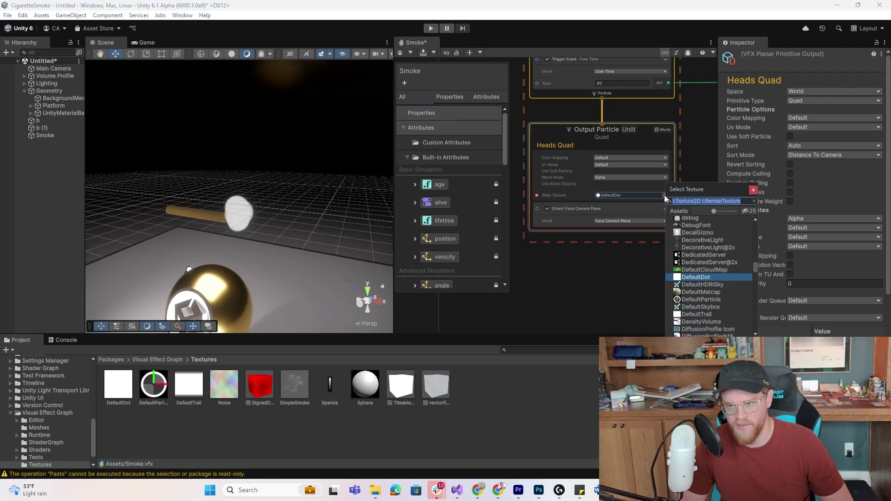
{"action": "type", "text": "smoke"}
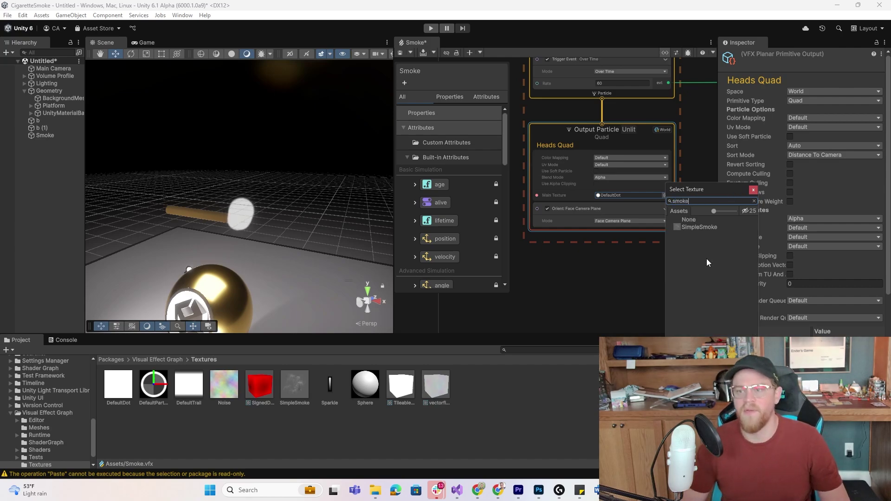
{"action": "left_click", "coordinate": [703, 227]}
{"action": "left_click", "coordinate": [704, 227]}
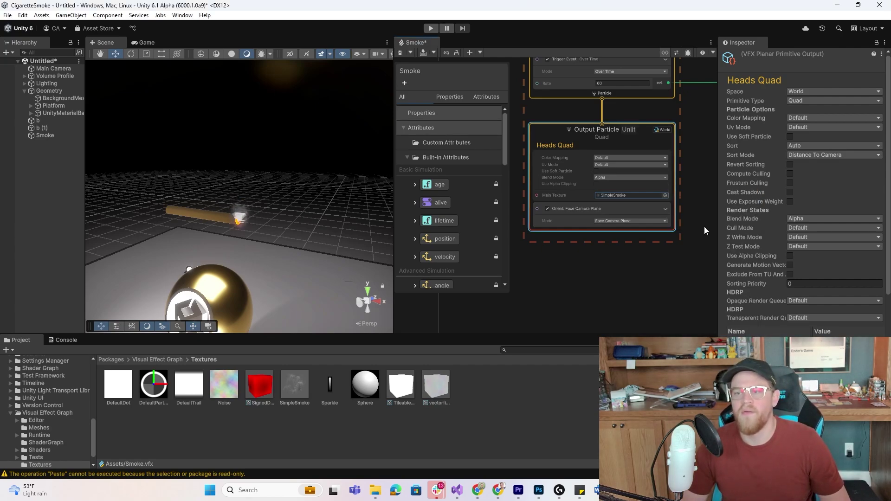
Set the Heads velocity block's minimum speed to 1 and maximum speed to 2
{"action": "right_click_drag", "start_coordinate": [218, 207], "coordinate": [530, 309], "text": "alt"}
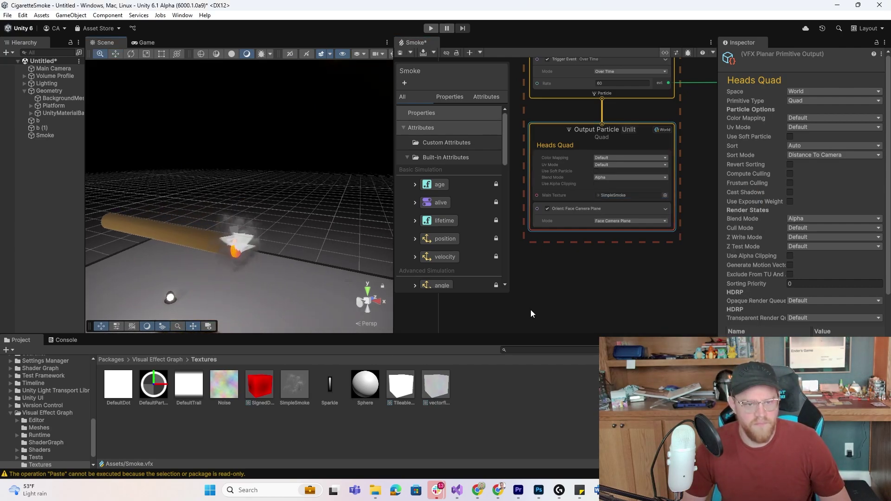
{"action": "middle_click_drag", "start_coordinate": [627, 232], "coordinate": [644, 386]}
{"action": "middle_click_drag", "start_coordinate": [708, 202], "coordinate": [692, 241]}
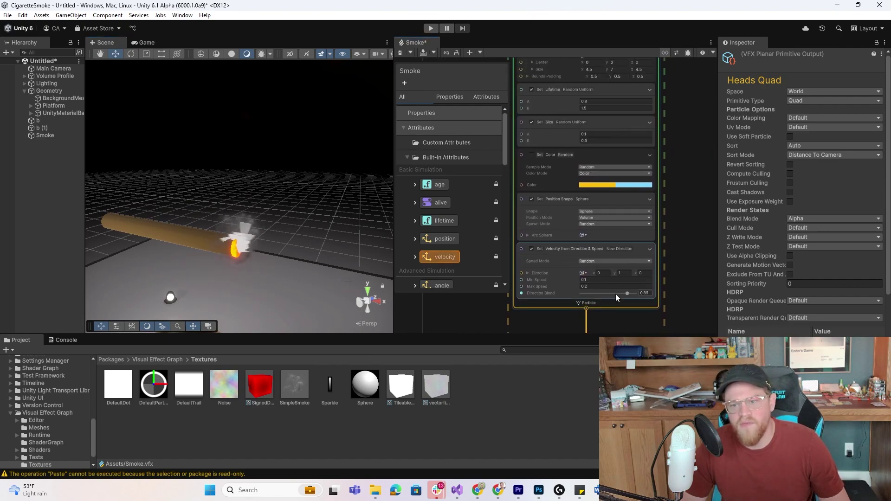
{"action": "left_click", "coordinate": [580, 279]}
{"action": "type", "text": "1"}
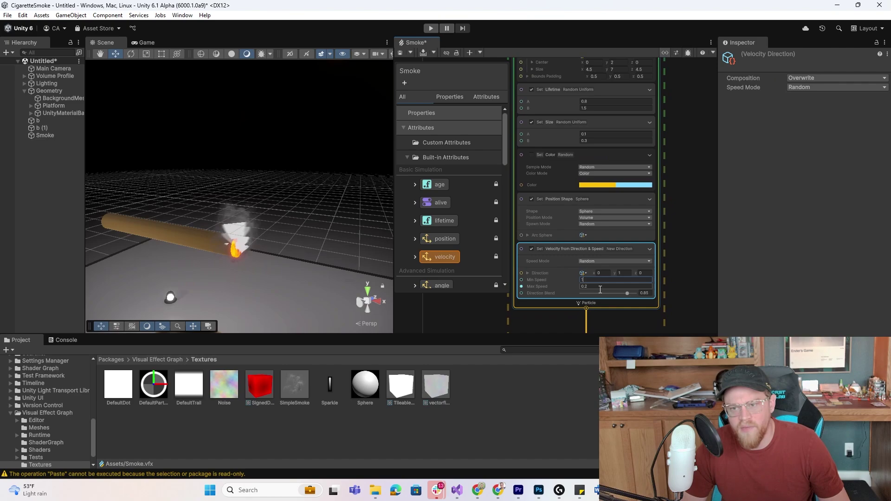
{"action": "key", "text": "Tab"}
{"action": "type", "text": "2"}
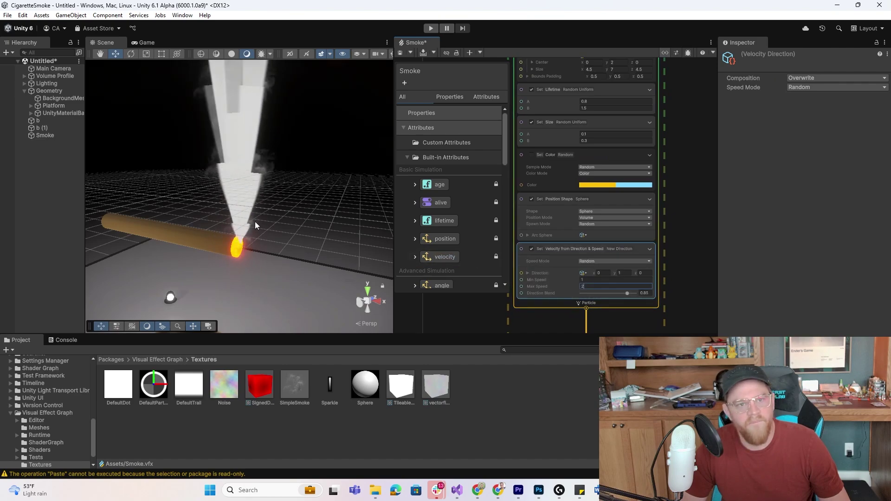
Examine the smoke trails from the side and look over the Heads and Strip systems in the graph
{"action": "left_click_drag", "start_coordinate": [255, 222], "coordinate": [349, 157], "text": "alt"}
{"action": "middle_click_drag", "start_coordinate": [350, 157], "coordinate": [304, 207]}
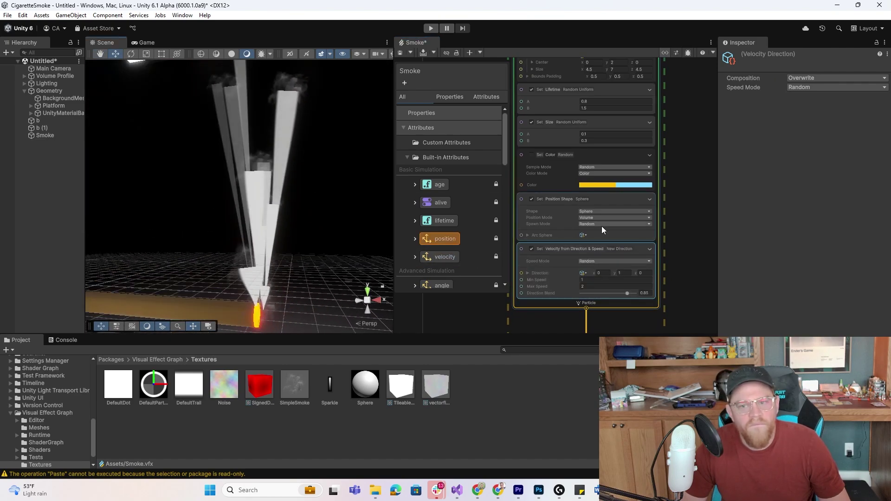
{"action": "middle_click_drag", "start_coordinate": [682, 285], "coordinate": [553, 100]}
{"action": "middle_click_drag", "start_coordinate": [661, 301], "coordinate": [624, 154]}
{"action": "scroll", "coordinate": [623, 167], "scroll_direction": "down", "scroll_amount": 5}
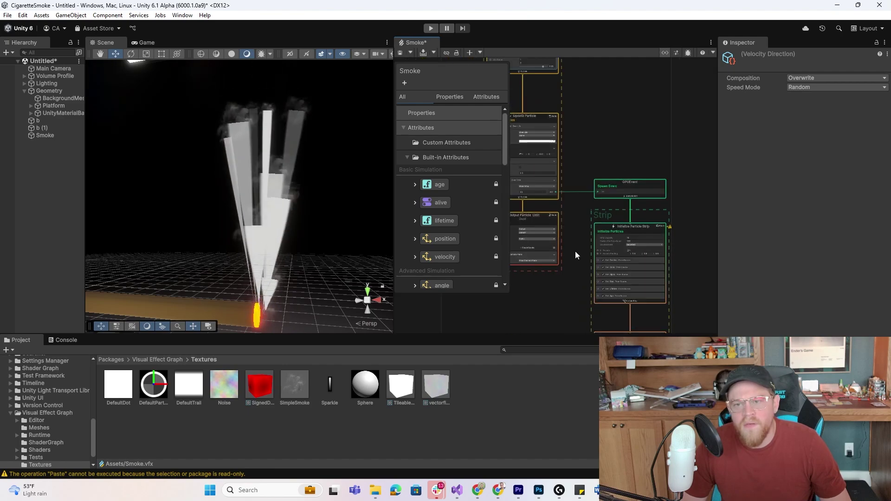
{"action": "middle_click_drag", "start_coordinate": [575, 252], "coordinate": [661, 166]}
{"action": "scroll", "coordinate": [646, 240], "scroll_direction": "up", "scroll_amount": 6}
{"action": "middle_click_drag", "start_coordinate": [658, 240], "coordinate": [694, 312]}
{"action": "scroll", "coordinate": [680, 218], "scroll_direction": "down", "scroll_amount": 2}
{"action": "middle_click_drag", "start_coordinate": [695, 70], "coordinate": [676, 200]}
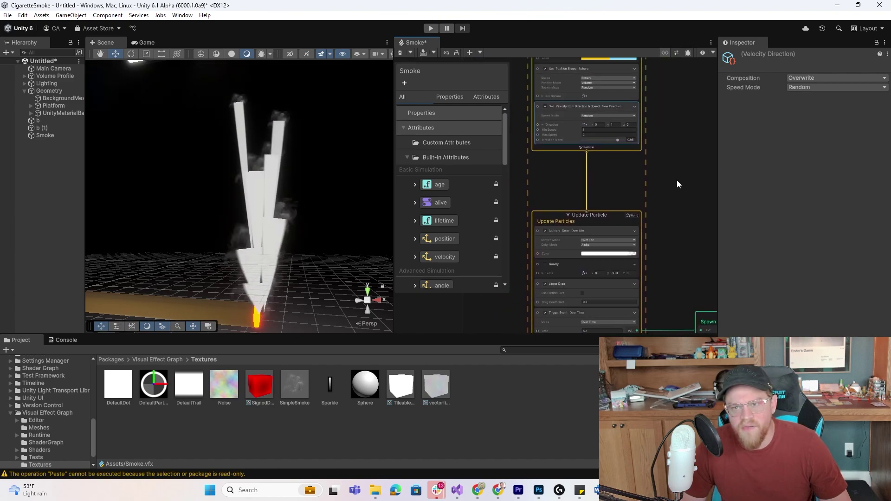
Set the random Lifetime in the Heads system's Initialize Particle context to range from 5 to 8
{"action": "middle_click_drag", "start_coordinate": [668, 116], "coordinate": [654, 249]}
{"action": "middle_click_drag", "start_coordinate": [648, 162], "coordinate": [661, 226]}
{"action": "scroll", "coordinate": [636, 193], "scroll_direction": "up", "scroll_amount": 2}
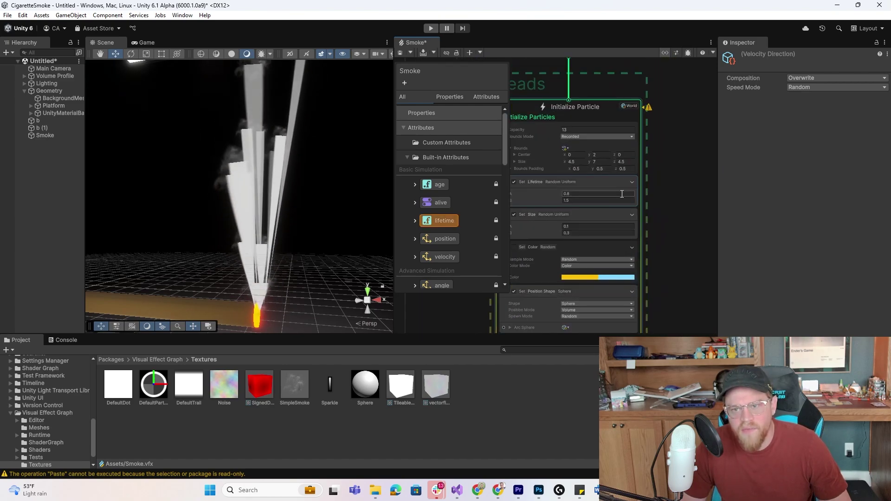
{"action": "middle_click_drag", "start_coordinate": [666, 264], "coordinate": [703, 234]}
{"action": "left_click_drag", "start_coordinate": [617, 165], "coordinate": [578, 170]}
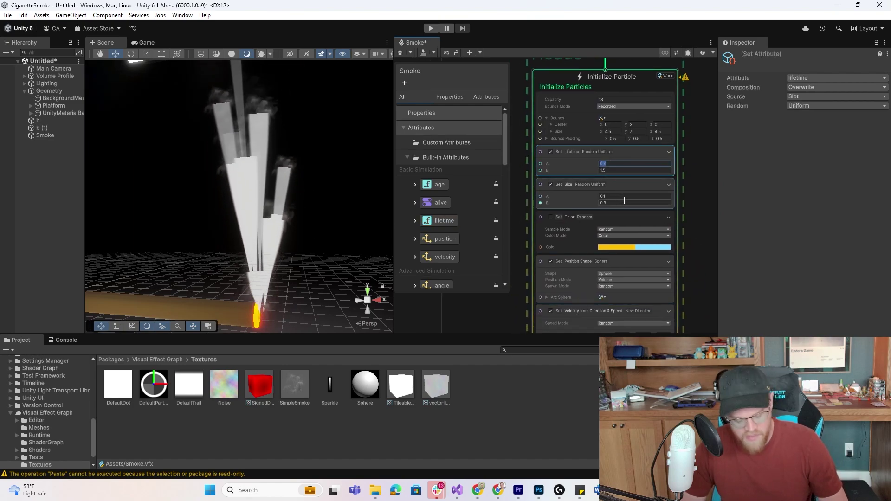
{"action": "type", "text": "5"}
{"action": "left_click", "coordinate": [609, 171]}
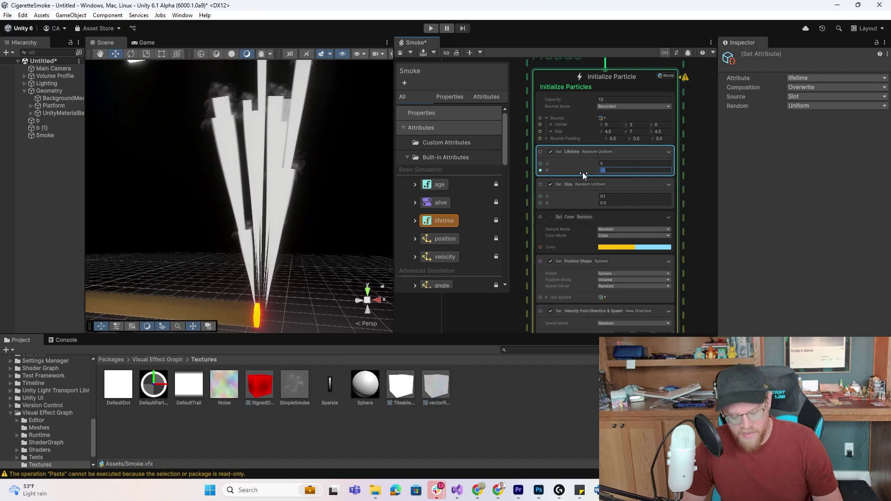
{"action": "type", "text": "8"}
{"action": "key", "text": "Tab"}
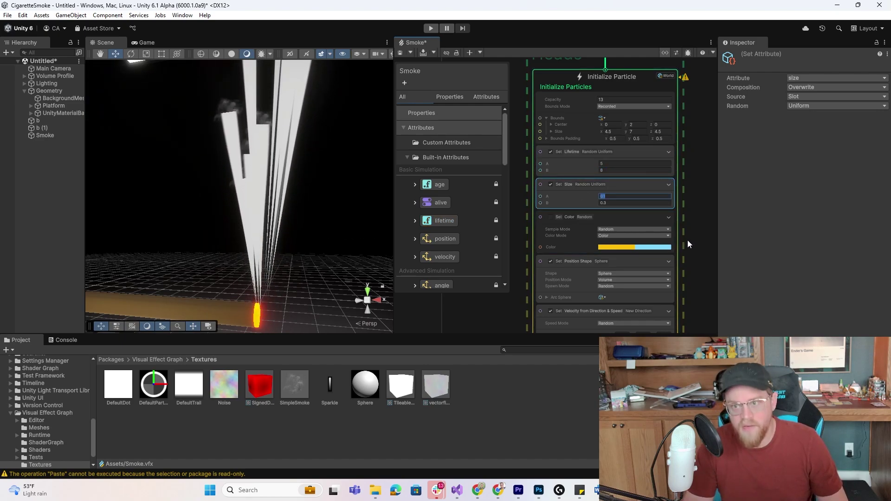
Set the random Size in the Heads system's Initialize Particle context to range from 0.1 to 0.2
{"action": "type", "text": "0.1"}
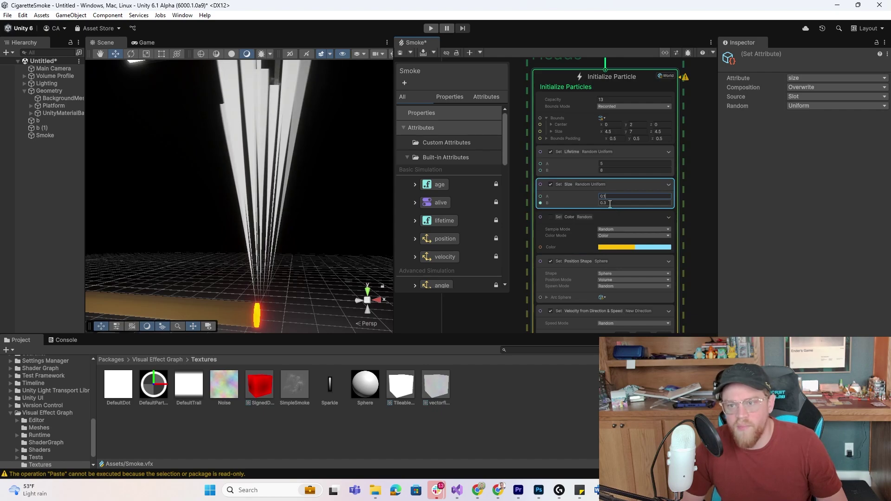
{"action": "key", "text": "Tab"}
{"action": "type", "text": "0.2"}
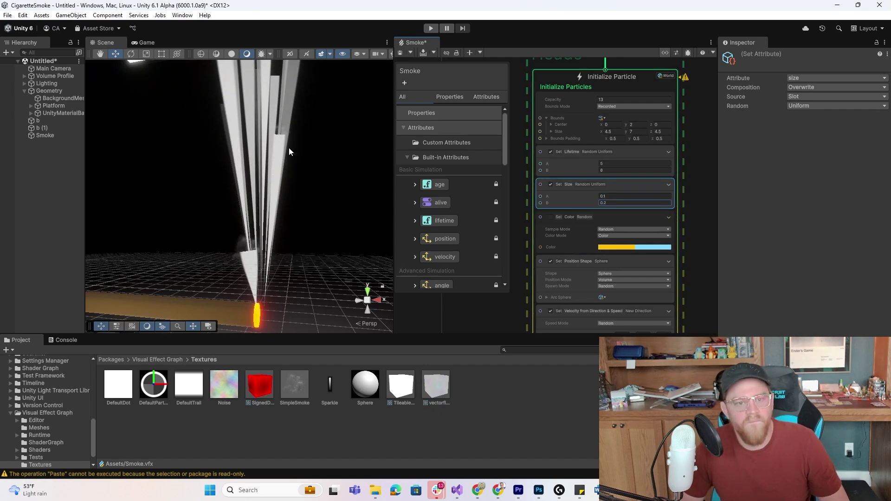
{"action": "scroll", "coordinate": [304, 162], "scroll_direction": "down", "scroll_amount": 3}
{"action": "middle_click_drag", "start_coordinate": [305, 162], "coordinate": [288, 189]}
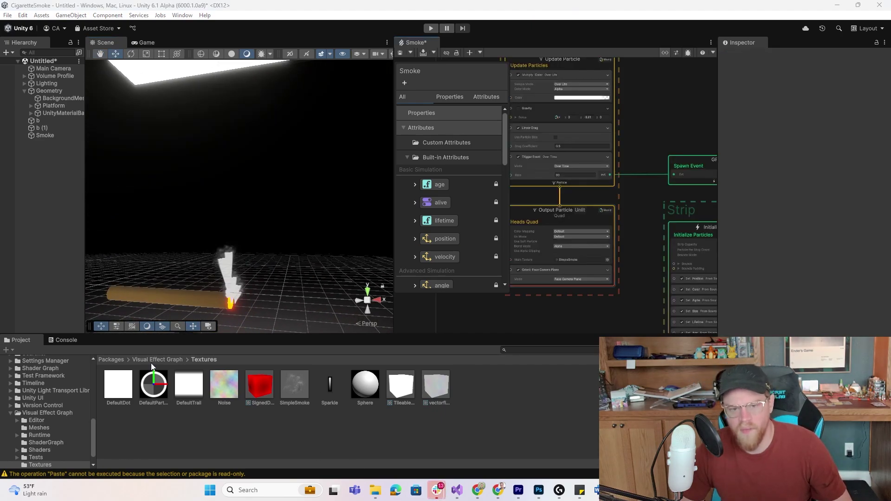
Add a Set Size over Life block to the Heads Quad output context
{"action": "middle_click_drag", "start_coordinate": [592, 305], "coordinate": [620, 283]}
{"action": "left_click", "coordinate": [608, 272]}
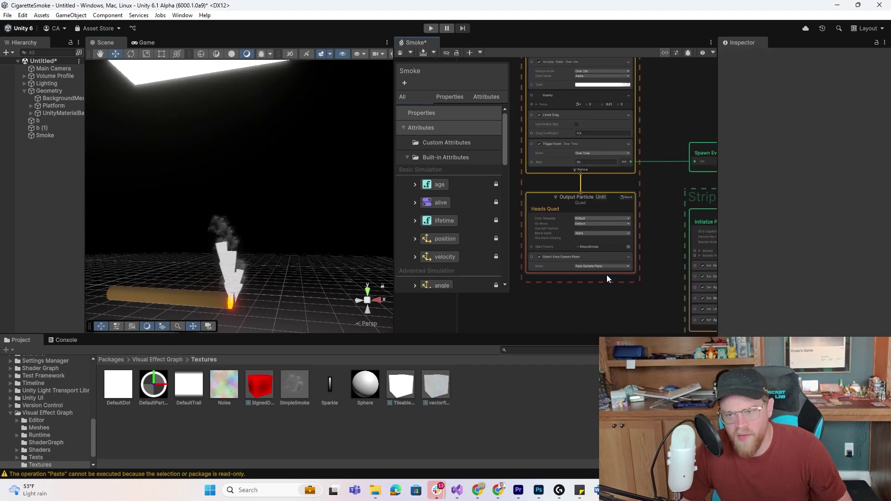
{"action": "right_click", "coordinate": [601, 272]}
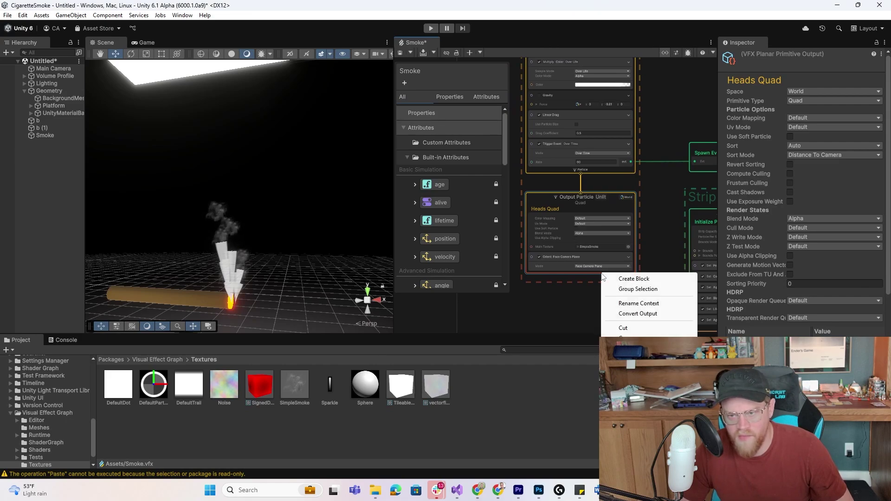
{"action": "left_click_drag", "start_coordinate": [601, 272], "coordinate": [597, 271]}
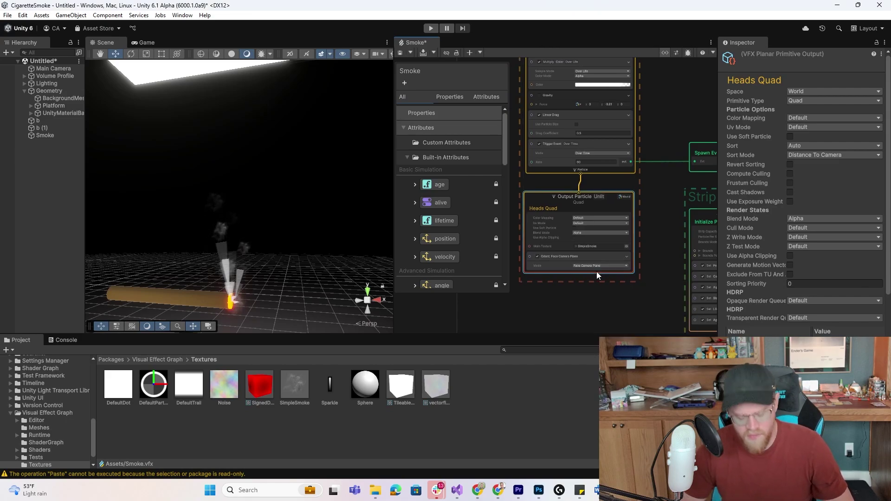
{"action": "key", "text": "space"}
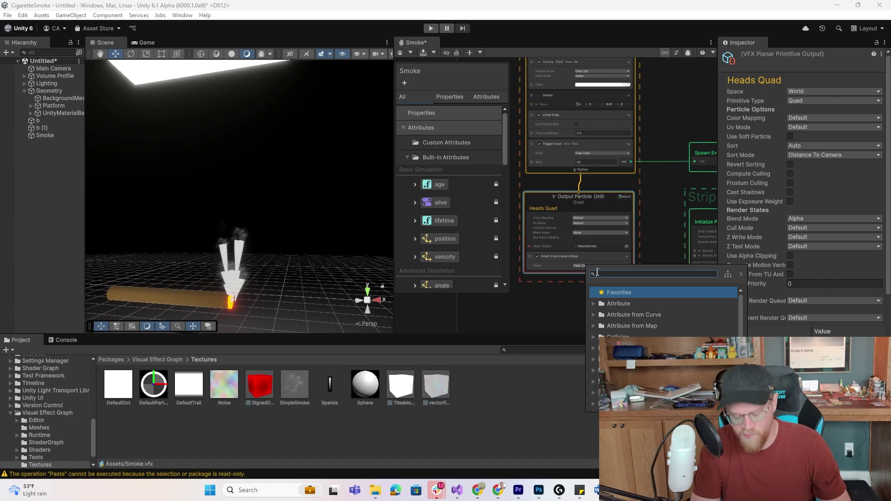
{"action": "type", "text": "set size over"}
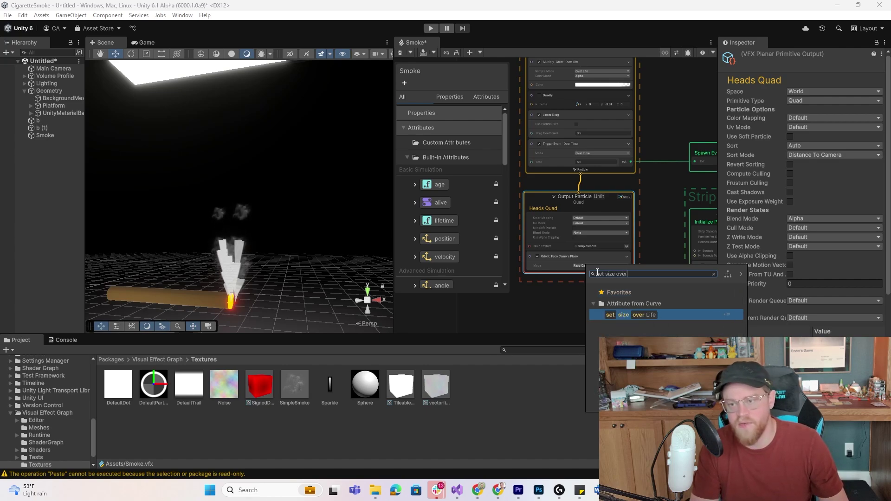
{"action": "key", "text": "Return"}
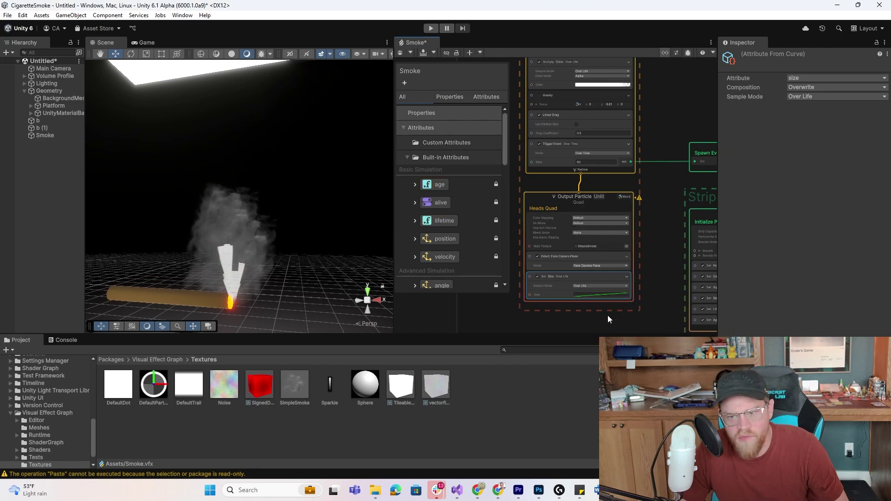
Disable the Set Size From Source block in the Strip system's Initialize Particle Strip context
{"action": "middle_click_drag", "start_coordinate": [608, 315], "coordinate": [482, 312]}
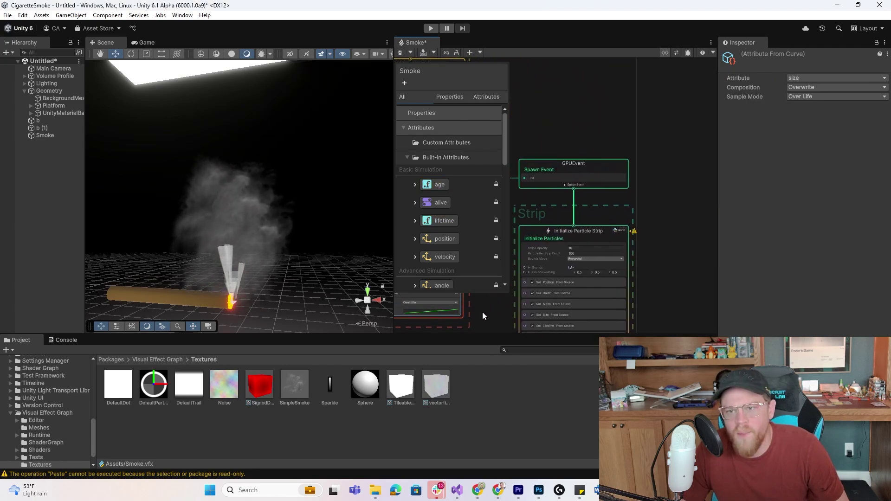
{"action": "middle_click_drag", "start_coordinate": [663, 279], "coordinate": [681, 206]}
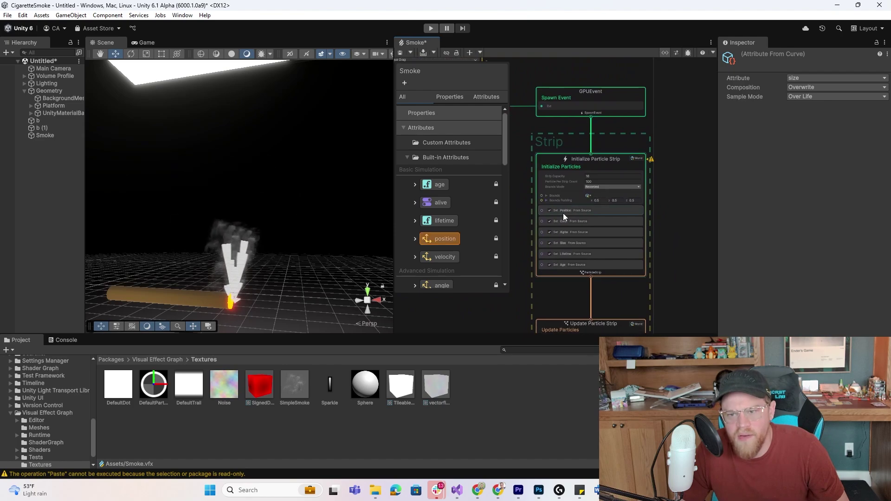
{"action": "left_click", "coordinate": [550, 243]}
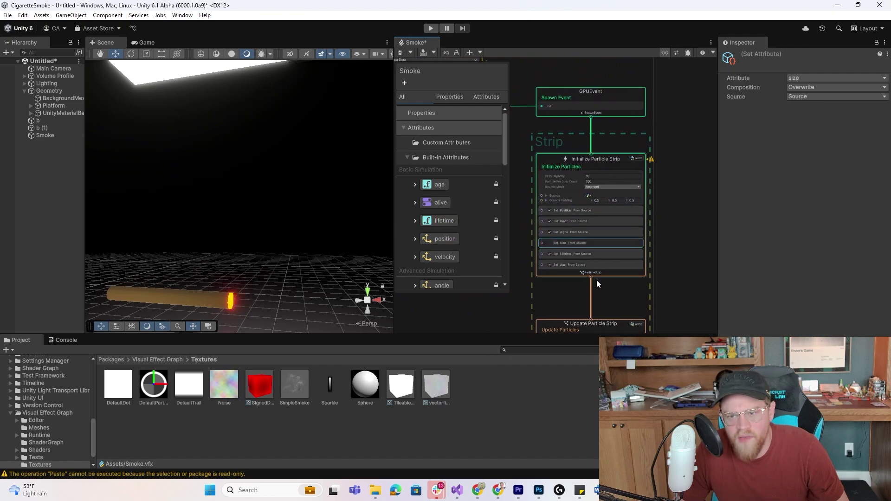
Add a Set Size over Life block to the Strip system's Initialize Particle Strip context
{"action": "left_click", "coordinate": [594, 272]}
{"action": "key", "text": "space"}
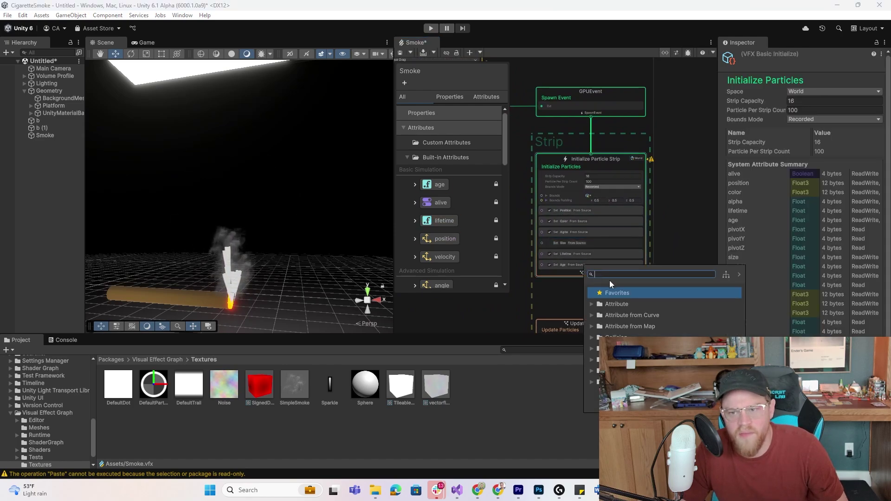
{"action": "type", "text": "set siz"}
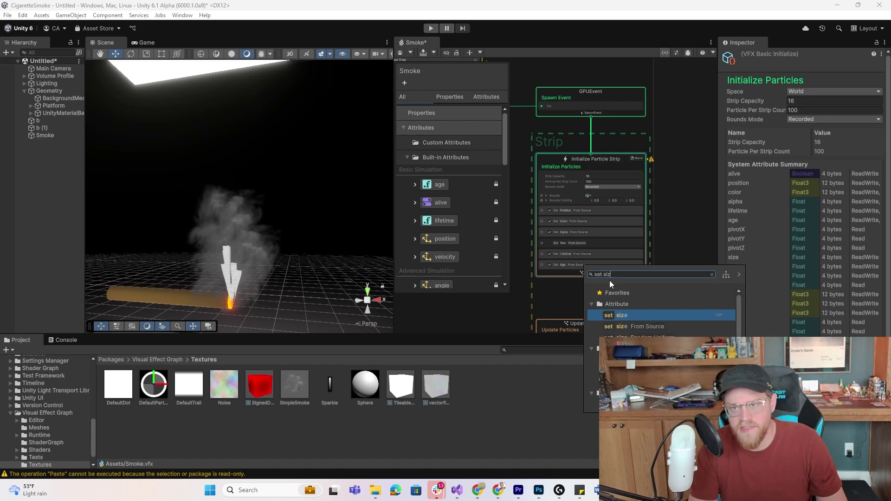
{"action": "type", "text": "e"}
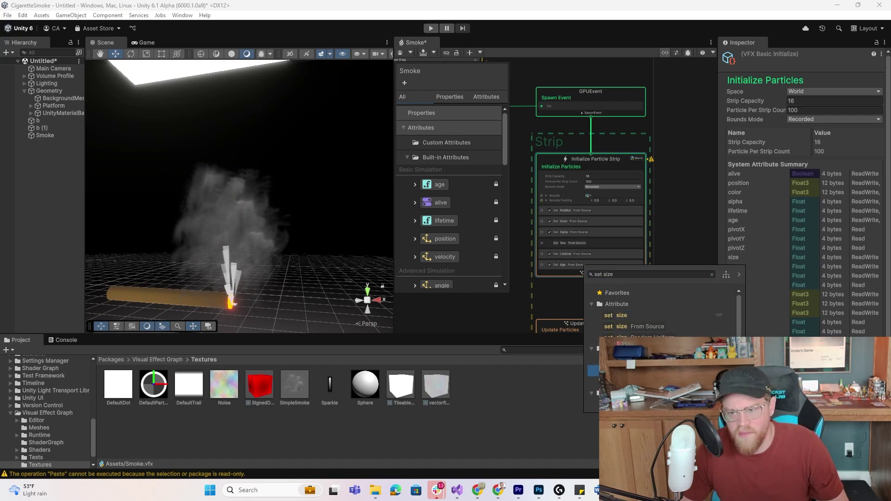
{"action": "key", "text": "Return"}
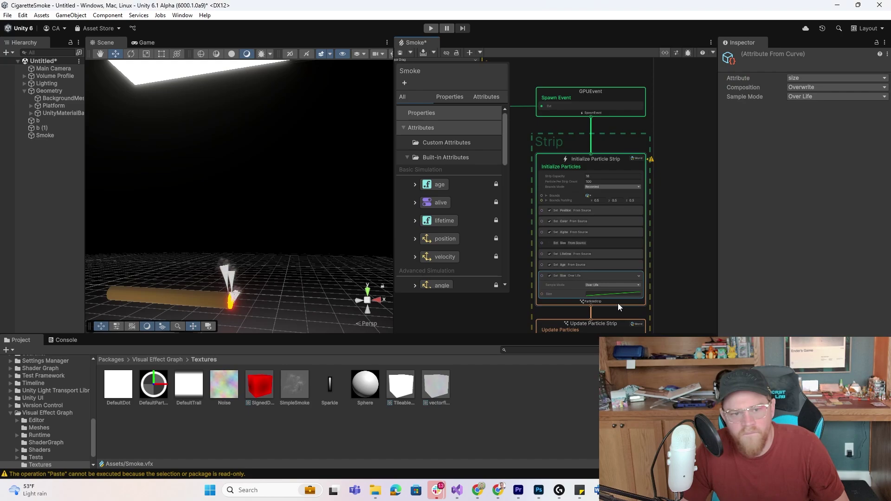
Reshape the Strip's Size over Life curve into a flat line at a very low value
{"action": "left_click", "coordinate": [606, 294]}
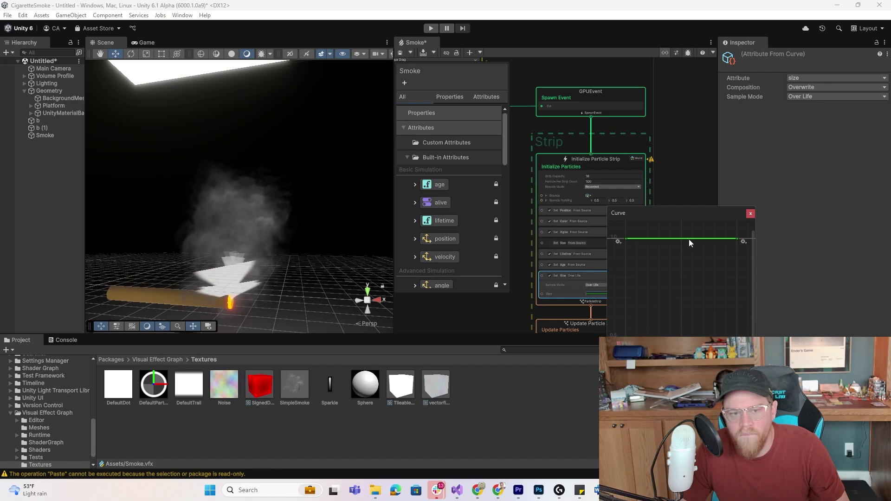
{"action": "left_click_drag", "start_coordinate": [689, 240], "coordinate": [674, 258]}
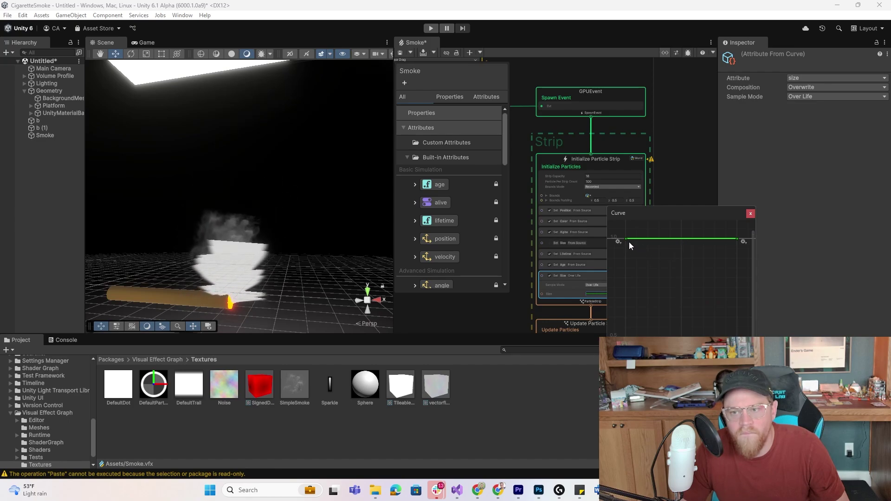
{"action": "left_click_drag", "start_coordinate": [626, 239], "coordinate": [626, 440]}
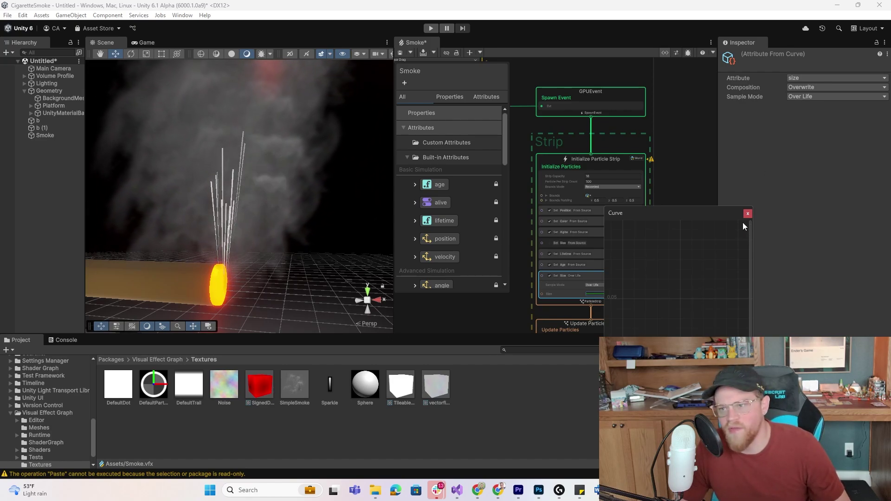
{"action": "left_click", "coordinate": [747, 214]}
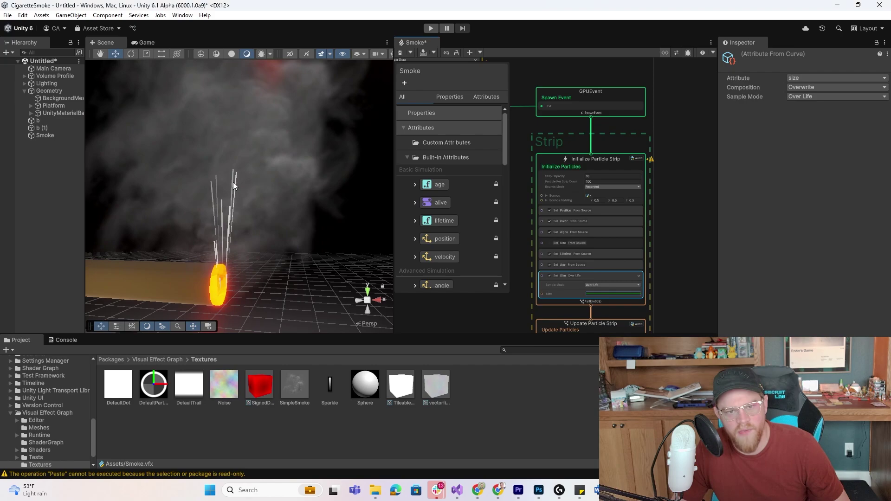
Try a Turbulence block in the Strip system's Update Particle Strip context, and delete it again
{"action": "middle_click_drag", "start_coordinate": [664, 235], "coordinate": [676, 172]}
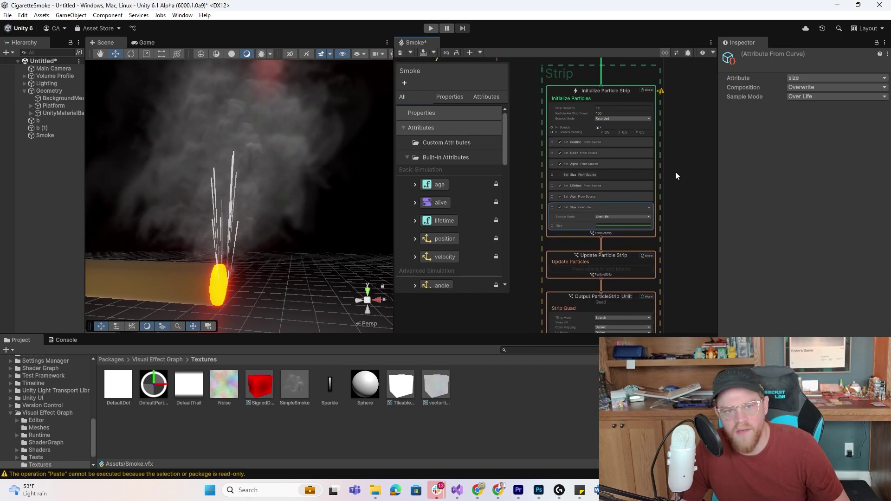
{"action": "scroll", "coordinate": [666, 230], "scroll_direction": "down", "scroll_amount": 3}
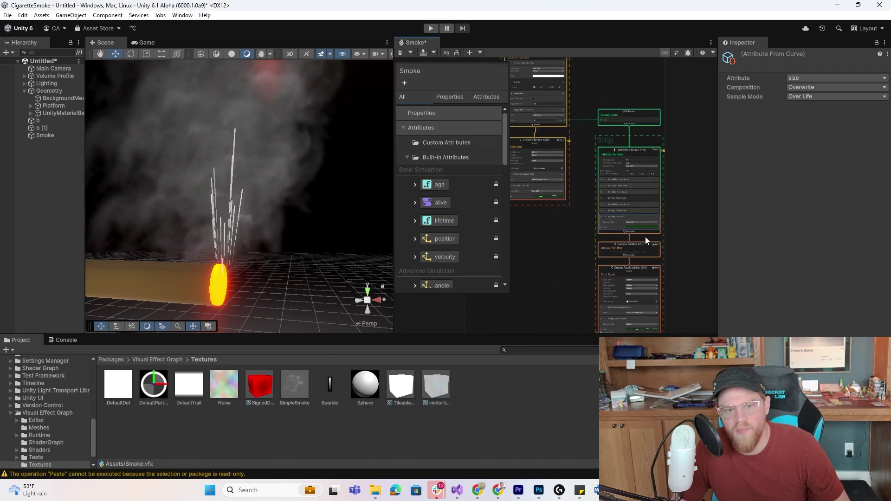
{"action": "scroll", "coordinate": [670, 246], "scroll_direction": "up", "scroll_amount": 3}
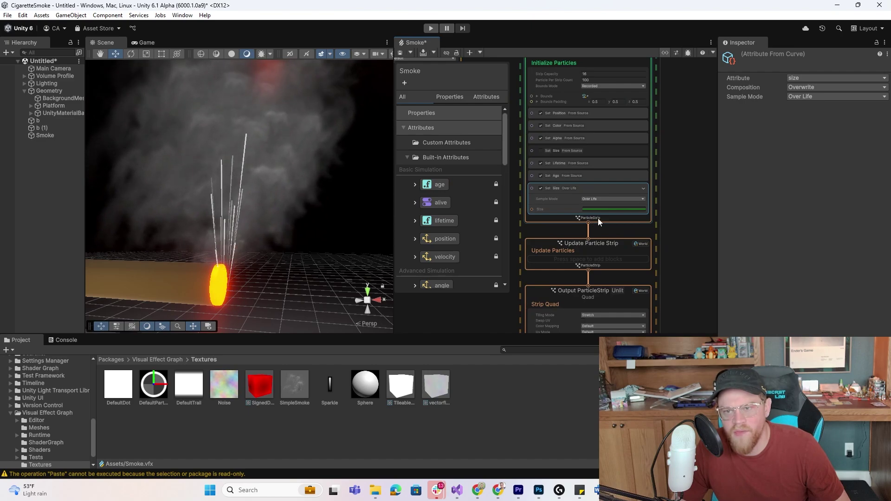
{"action": "left_click", "coordinate": [610, 266]}
{"action": "key", "text": "space"}
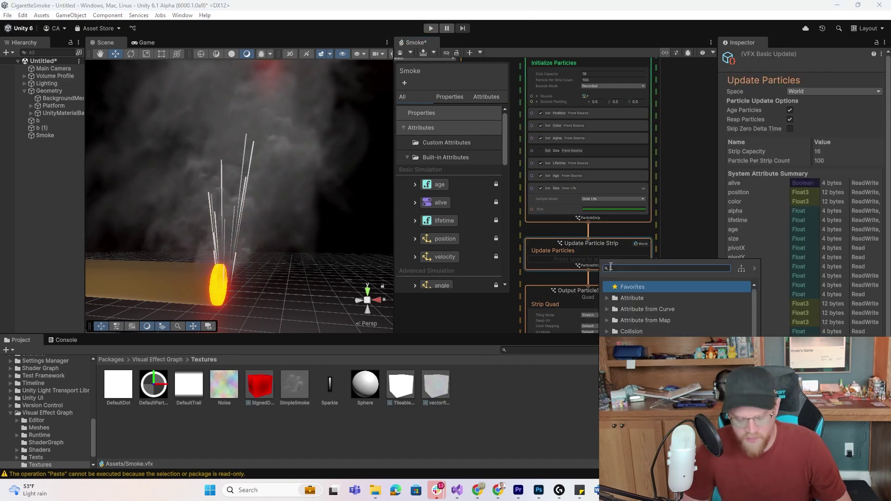
{"action": "type", "text": "turbulence"}
{"action": "key", "text": "Return"}
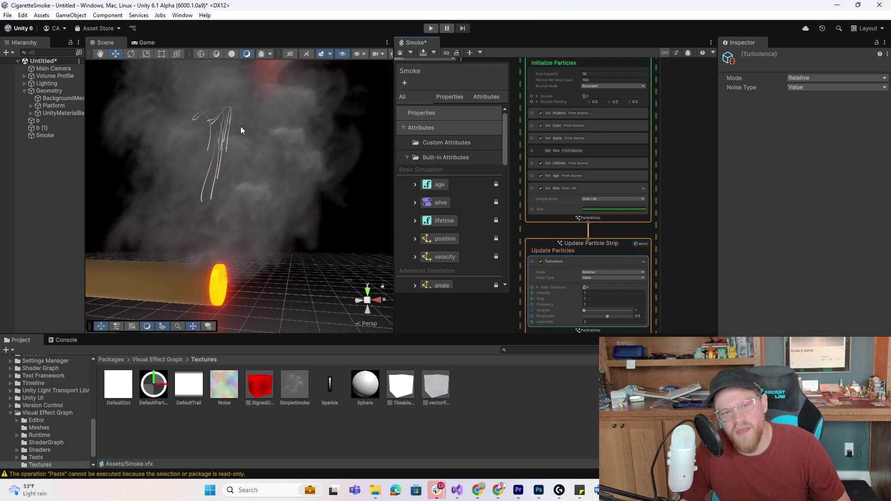
{"action": "middle_click_drag", "start_coordinate": [264, 235], "coordinate": [272, 200]}
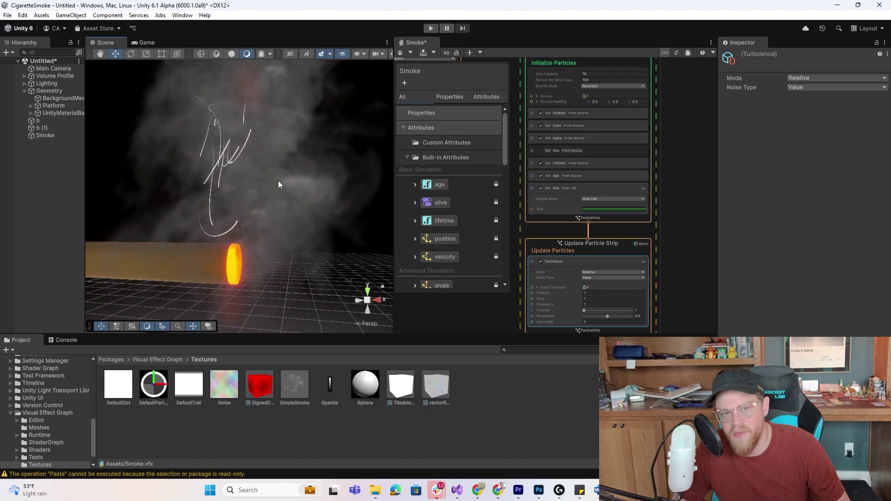
{"action": "middle_click_drag", "start_coordinate": [282, 175], "coordinate": [333, 229]}
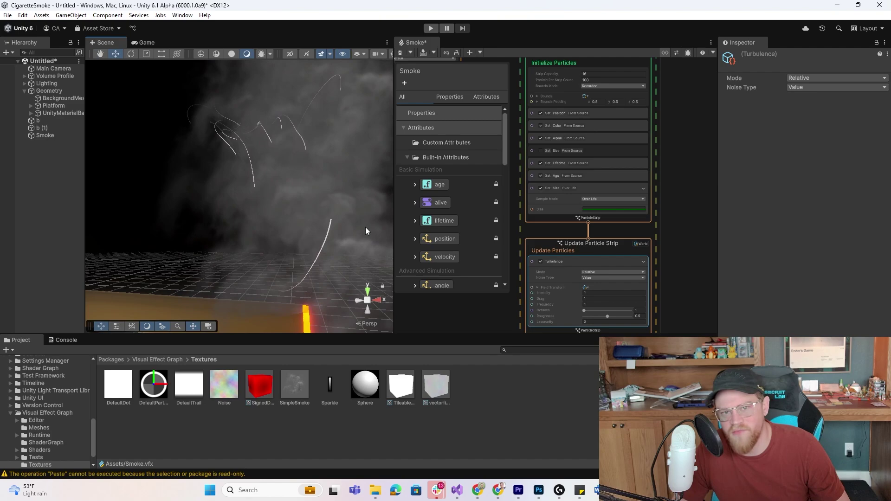
{"action": "middle_click_drag", "start_coordinate": [633, 229], "coordinate": [602, 195]}
{"action": "key", "text": "Delete"}
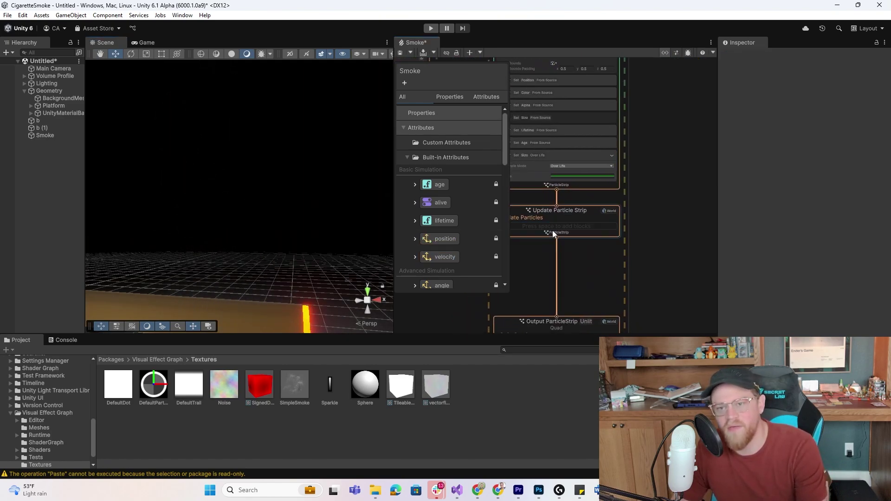
Add a Turbulence block to the Heads system's Update Particle context
{"action": "middle_click_drag", "start_coordinate": [566, 266], "coordinate": [681, 312]}
{"action": "middle_click_drag", "start_coordinate": [536, 122], "coordinate": [636, 277]}
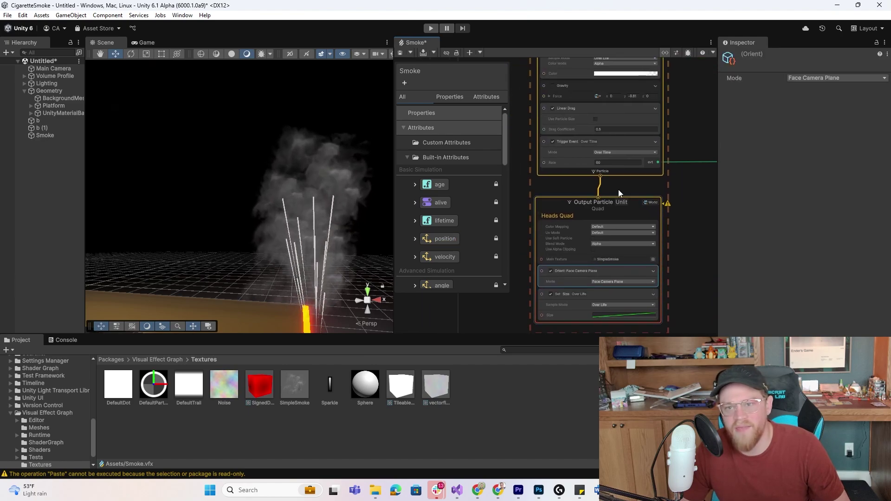
{"action": "middle_click_drag", "start_coordinate": [618, 190], "coordinate": [607, 253]}
{"action": "left_click", "coordinate": [609, 233]}
{"action": "key", "text": "space"}
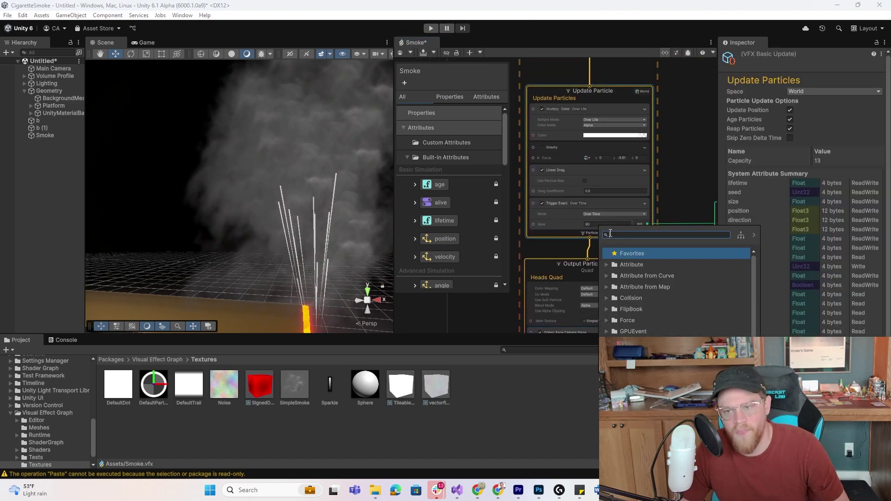
{"action": "type", "text": "turbul"}
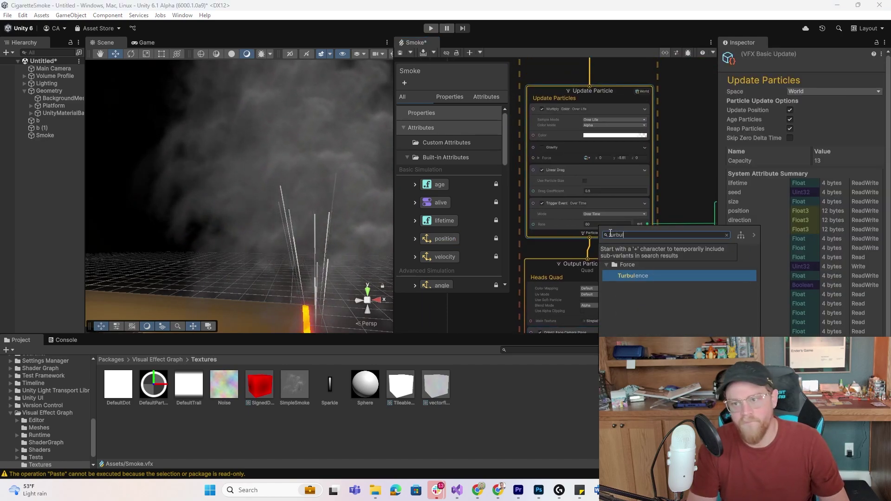
{"action": "key", "text": "Return"}
{"action": "key", "text": "Return"}
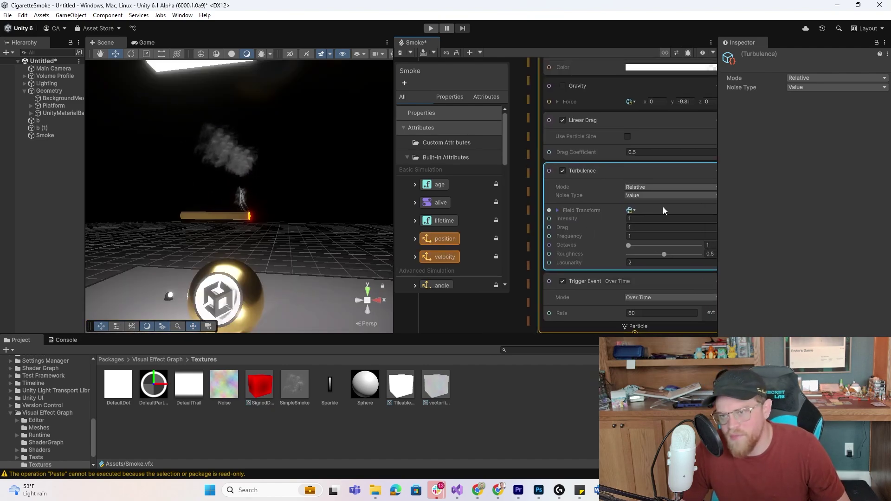
Add a Random Int operator with Min 1 and Max 3, and connect its output to the Heads Turbulence block's Drag input
{"action": "scroll", "coordinate": [609, 218], "scroll_direction": "down", "scroll_amount": 3}
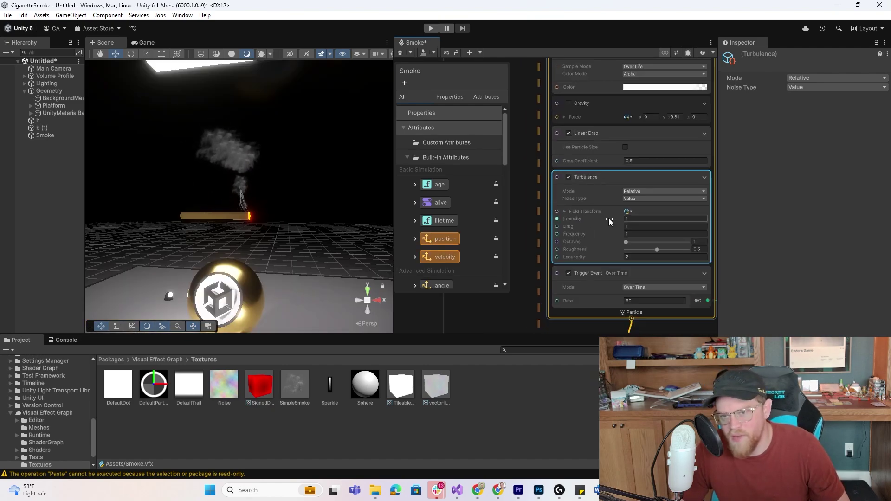
{"action": "middle_click_drag", "start_coordinate": [521, 285], "coordinate": [586, 242]}
{"action": "right_click", "coordinate": [580, 191]}
{"action": "left_click", "coordinate": [581, 192]}
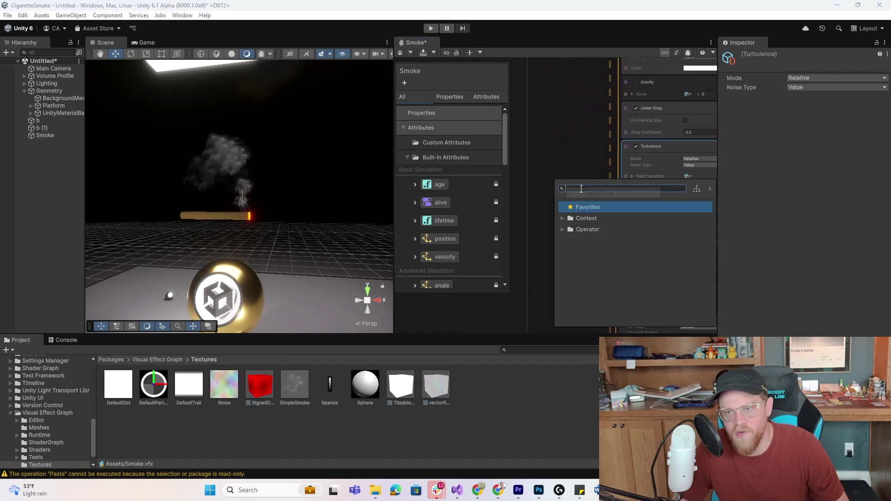
{"action": "type", "text": "random"}
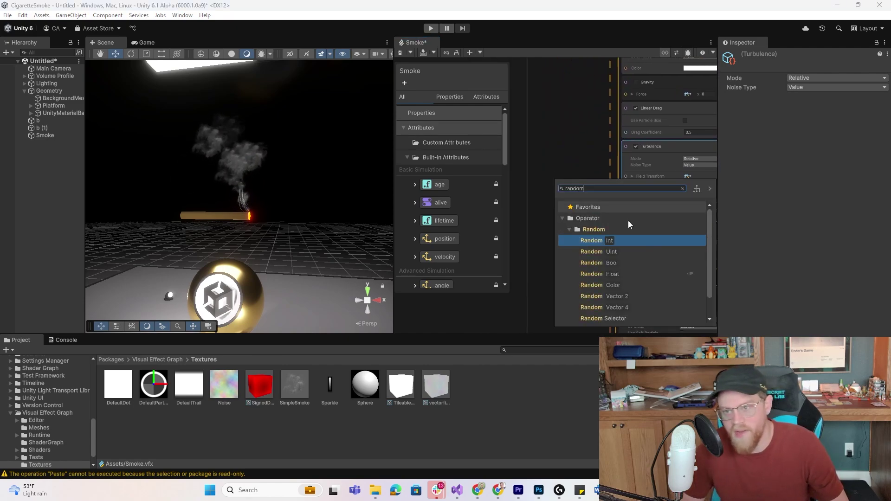
{"action": "left_click", "coordinate": [640, 240]}
{"action": "left_click_drag", "start_coordinate": [616, 229], "coordinate": [624, 189]}
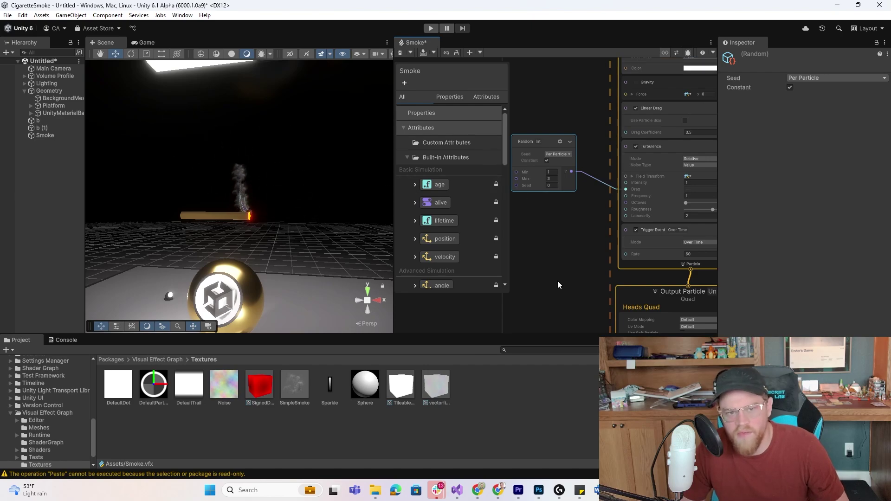
{"action": "scroll", "coordinate": [579, 235], "scroll_direction": "down", "scroll_amount": 3}
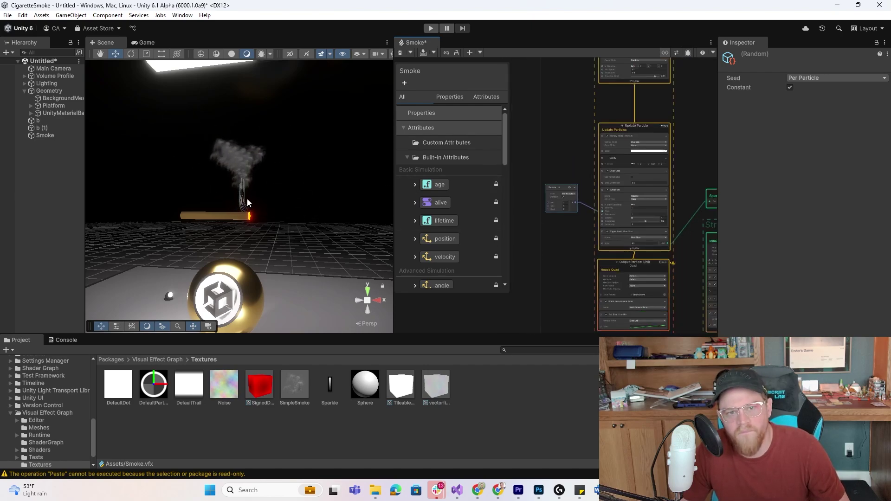
{"action": "scroll", "coordinate": [575, 250], "scroll_direction": "up", "scroll_amount": 2}
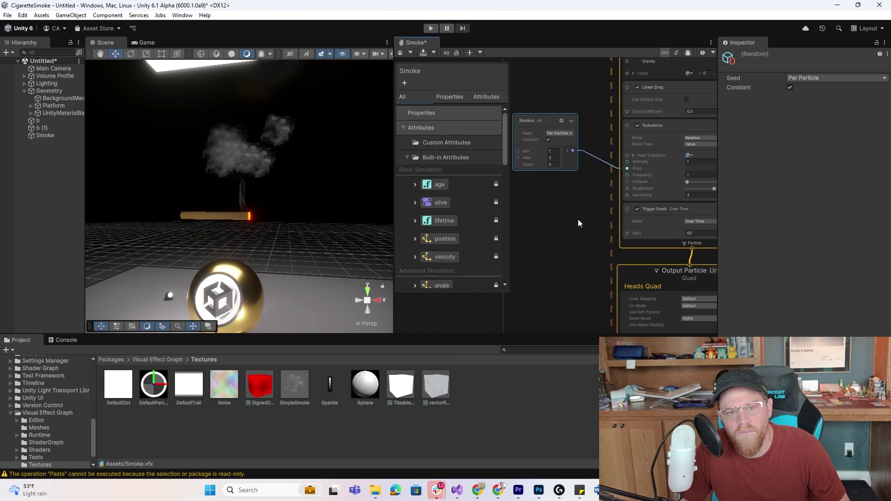
{"action": "scroll", "coordinate": [545, 232], "scroll_direction": "up", "scroll_amount": 3}
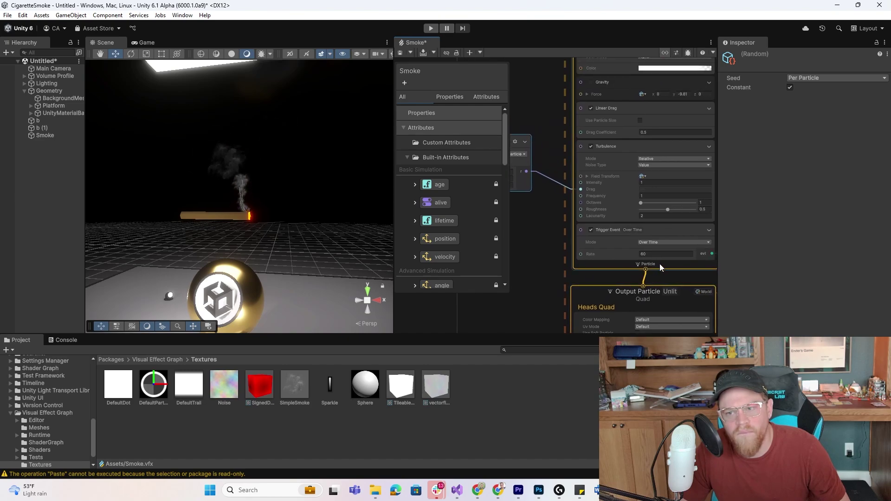
{"action": "middle_click_drag", "start_coordinate": [544, 271], "coordinate": [522, 269]}
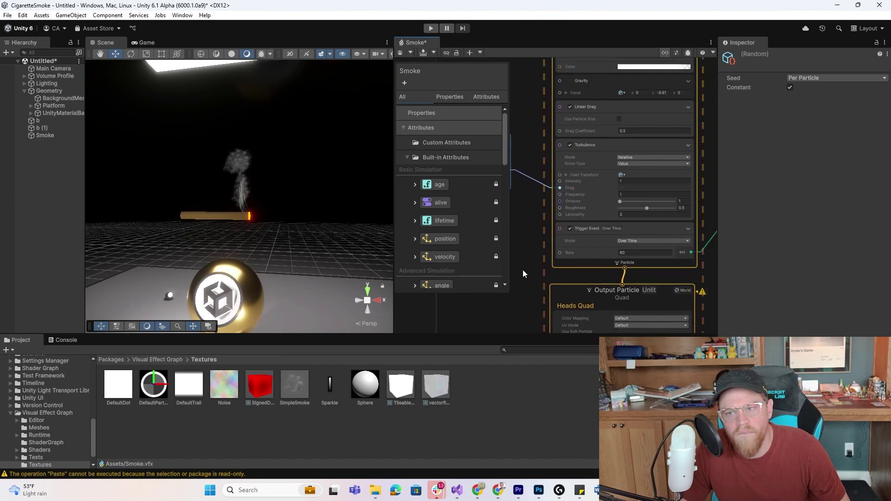
{"action": "left_click", "coordinate": [636, 264]}
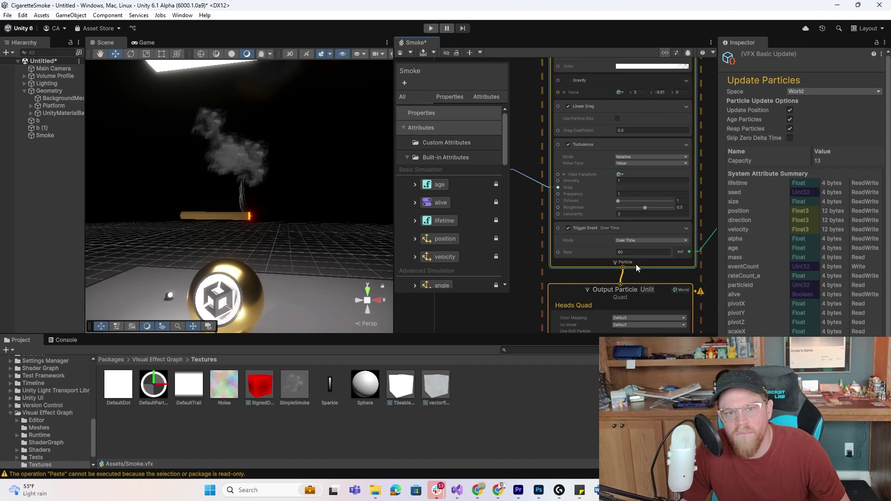
{"action": "key", "text": "space"}
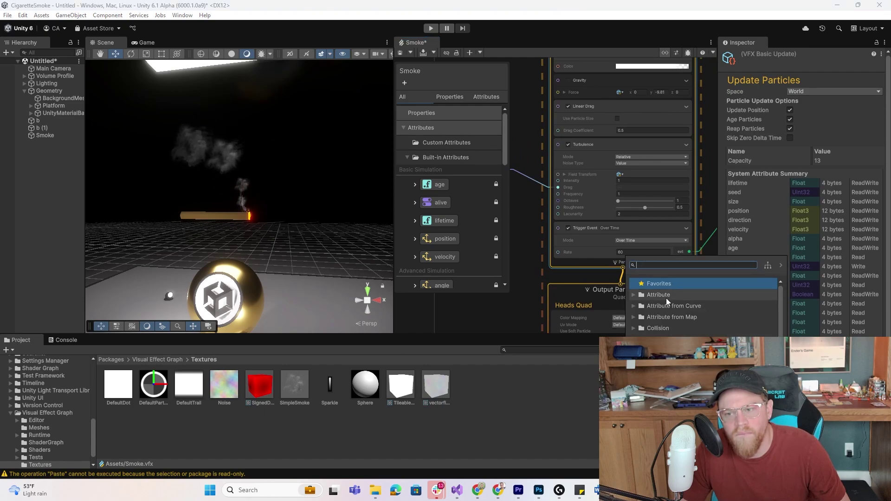
{"action": "left_click", "coordinate": [633, 305]}
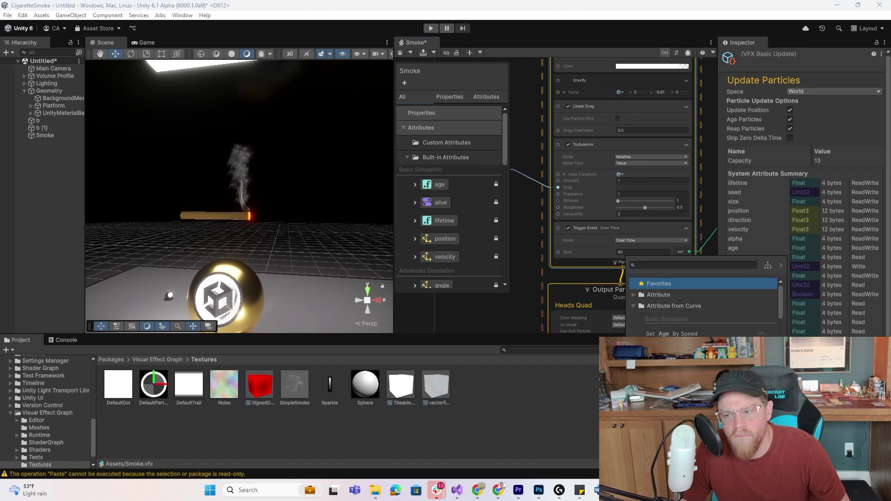
{"action": "scroll", "coordinate": [703, 306], "scroll_direction": "down", "scroll_amount": 2}
{"action": "scroll", "coordinate": [700, 307], "scroll_direction": "down", "scroll_amount": 4}
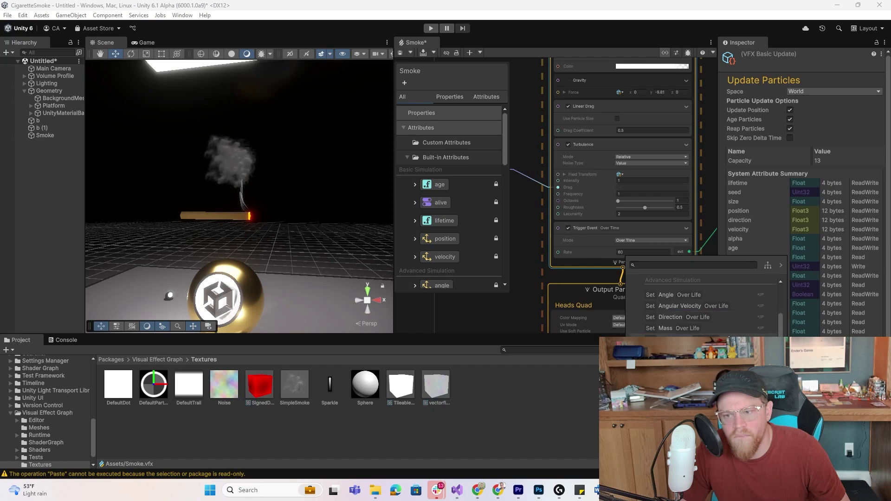
{"action": "scroll", "coordinate": [702, 319], "scroll_direction": "down", "scroll_amount": 2}
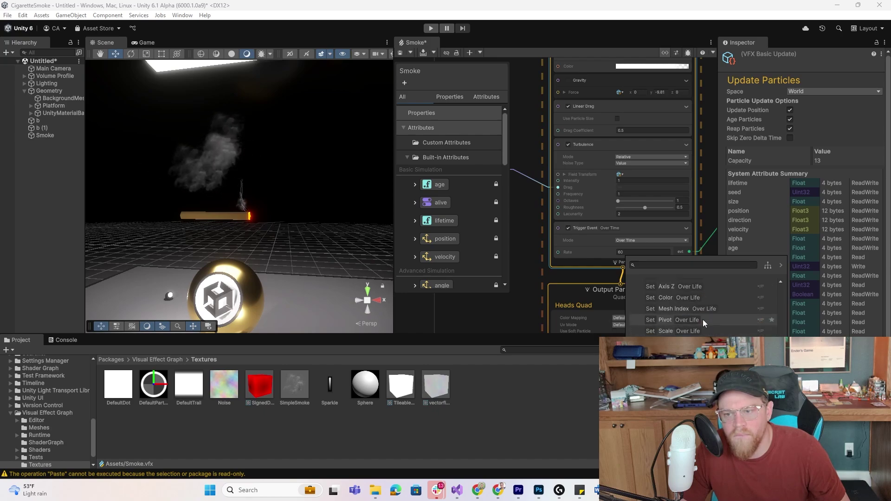
{"action": "left_click", "coordinate": [445, 312]}
Add a Periodic Burst block to the Spawn context above the Heads system and disable its Constant Spawn Rate block
{"action": "right_click_drag", "start_coordinate": [373, 270], "coordinate": [188, 201], "text": "alt"}
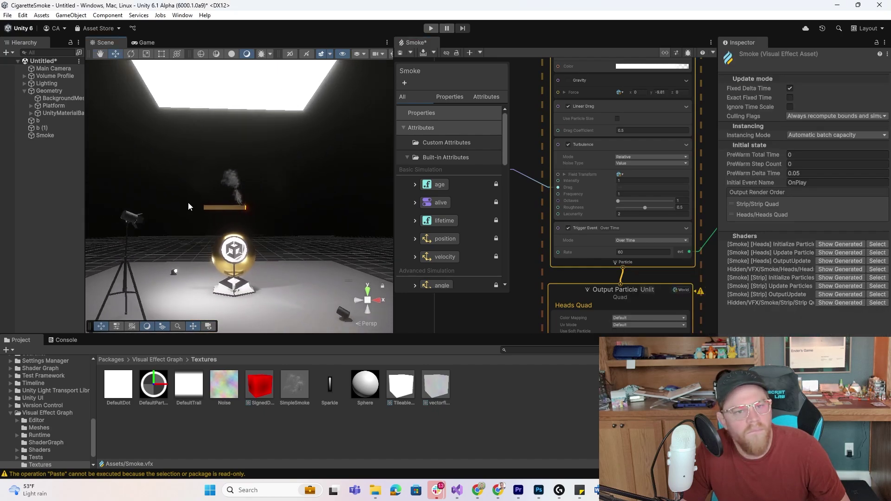
{"action": "left_click_drag", "start_coordinate": [188, 202], "coordinate": [283, 213], "text": "alt"}
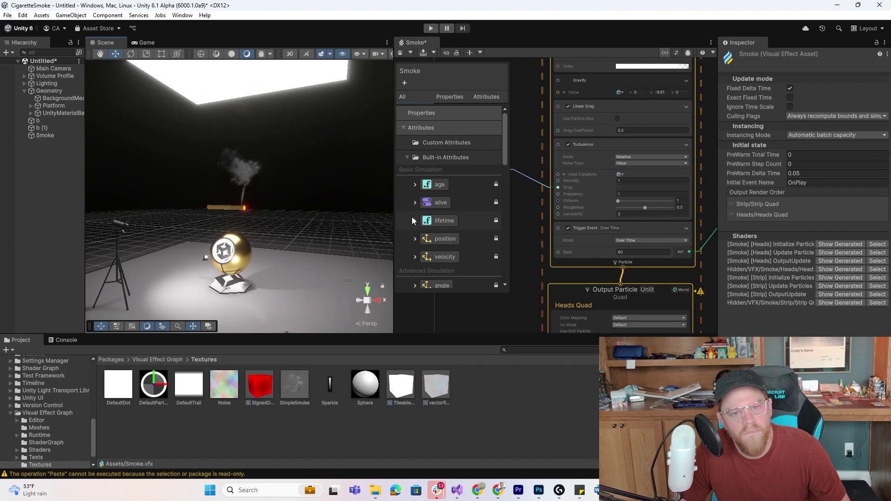
{"action": "scroll", "coordinate": [327, 191], "scroll_direction": "up", "scroll_amount": 2}
{"action": "scroll", "coordinate": [543, 211], "scroll_direction": "up", "scroll_amount": 1}
{"action": "middle_click_drag", "start_coordinate": [548, 211], "coordinate": [527, 289]}
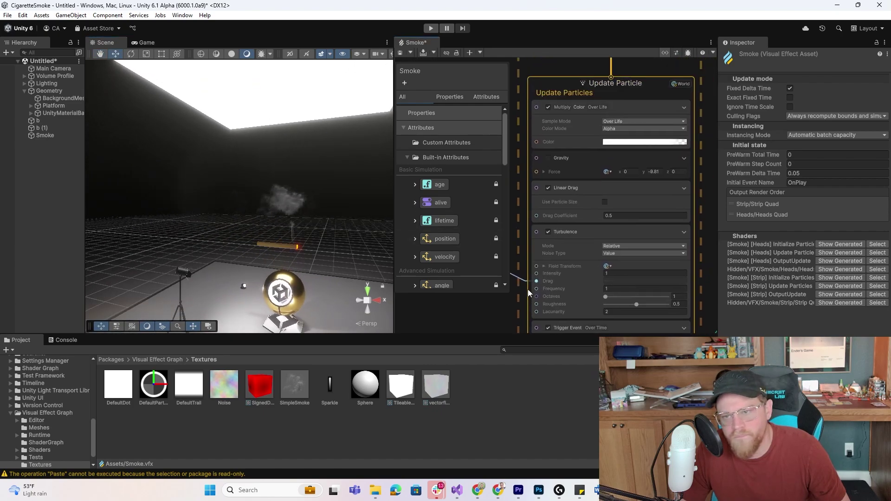
{"action": "middle_click_drag", "start_coordinate": [580, 105], "coordinate": [614, 304]}
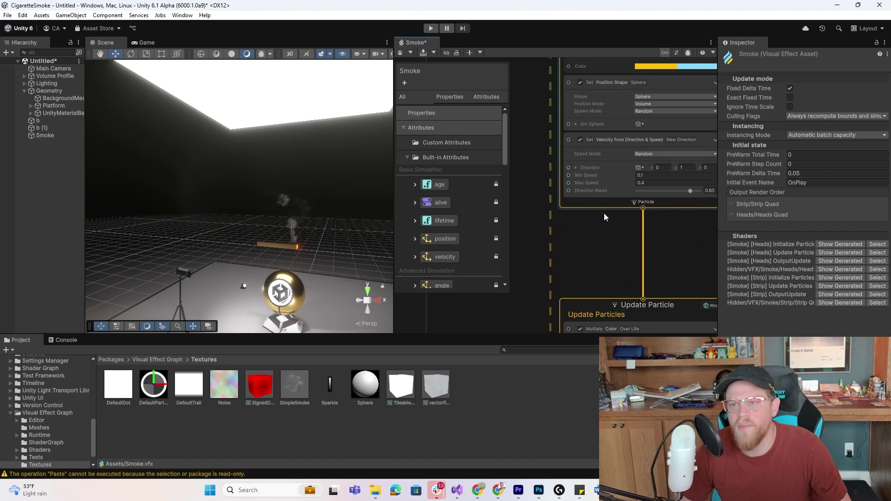
{"action": "middle_click_drag", "start_coordinate": [603, 186], "coordinate": [567, 324]}
{"action": "left_click", "coordinate": [642, 209]}
{"action": "middle_click_drag", "start_coordinate": [662, 62], "coordinate": [684, 244]}
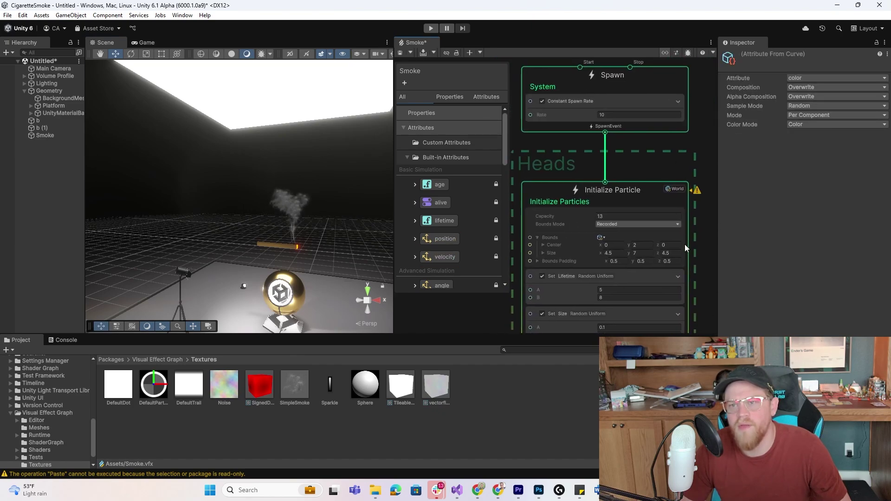
{"action": "left_click", "coordinate": [614, 114]}
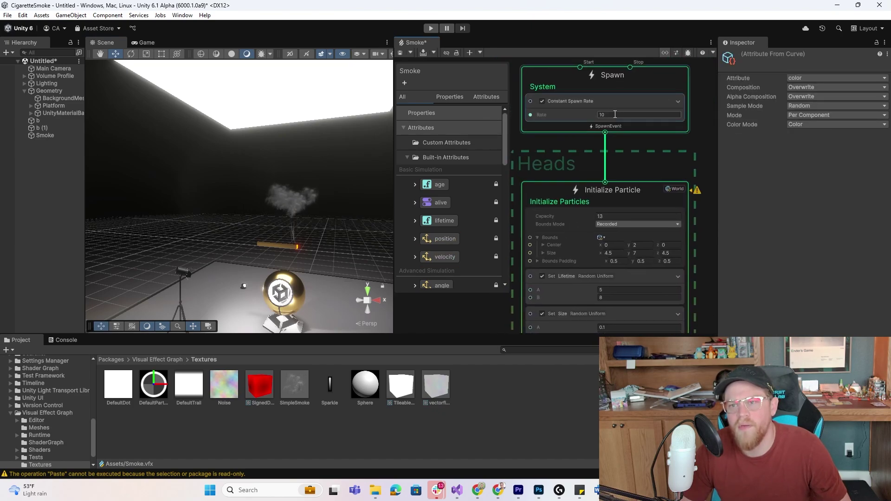
{"action": "left_click", "coordinate": [633, 129]}
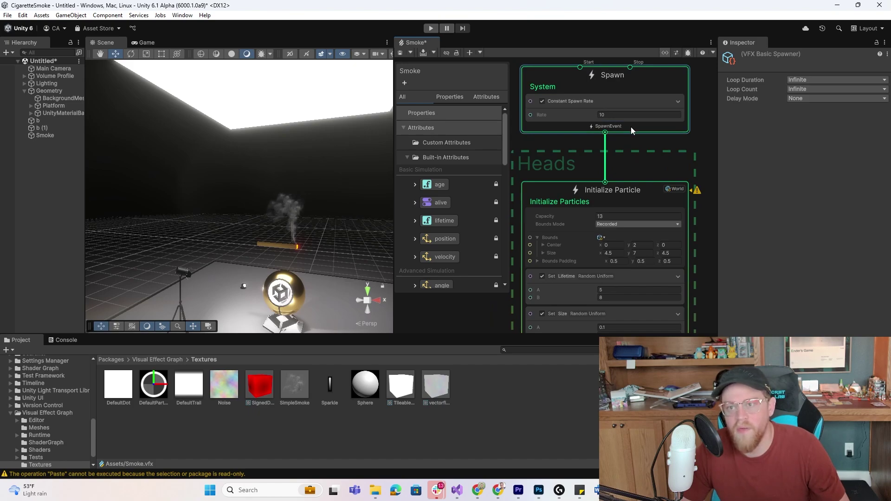
{"action": "key", "text": "space"}
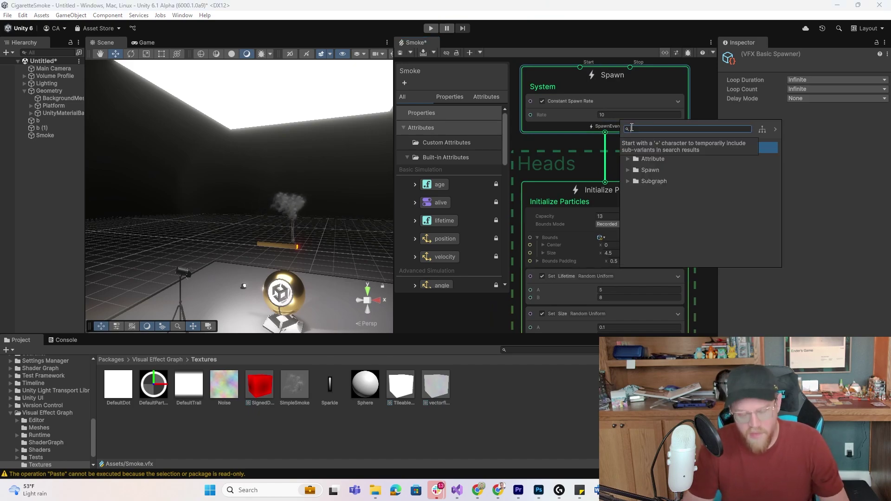
{"action": "left_click", "coordinate": [628, 170]}
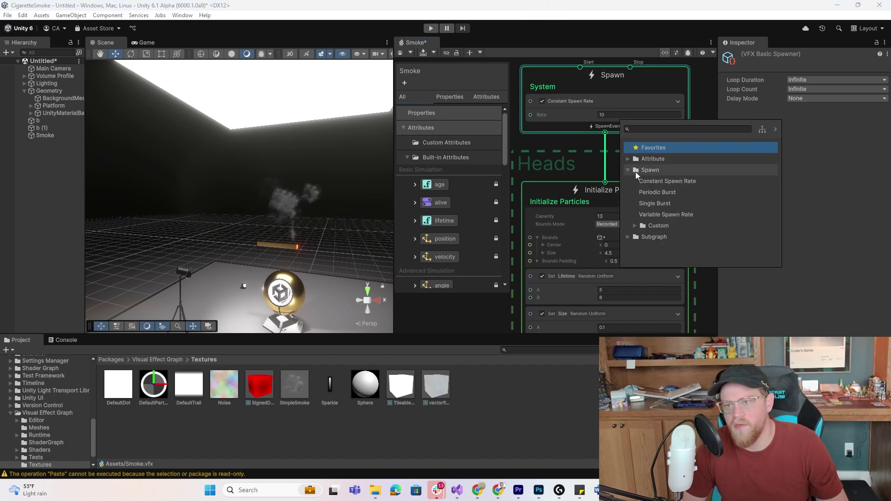
{"action": "double_click", "coordinate": [662, 191]}
{"action": "left_click", "coordinate": [541, 100]}
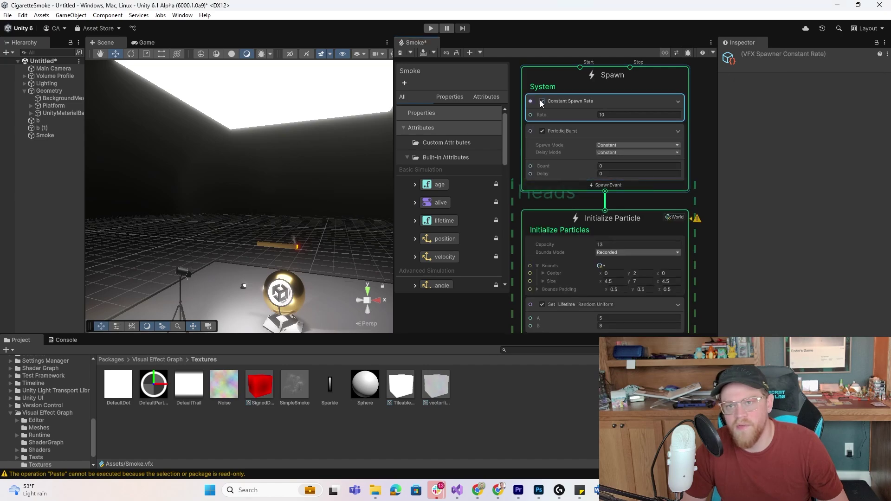
Set the Spawn context's Periodic Burst block to Count 2 and Delay 3
{"action": "left_click", "coordinate": [601, 166]}
{"action": "type", "text": "2"}
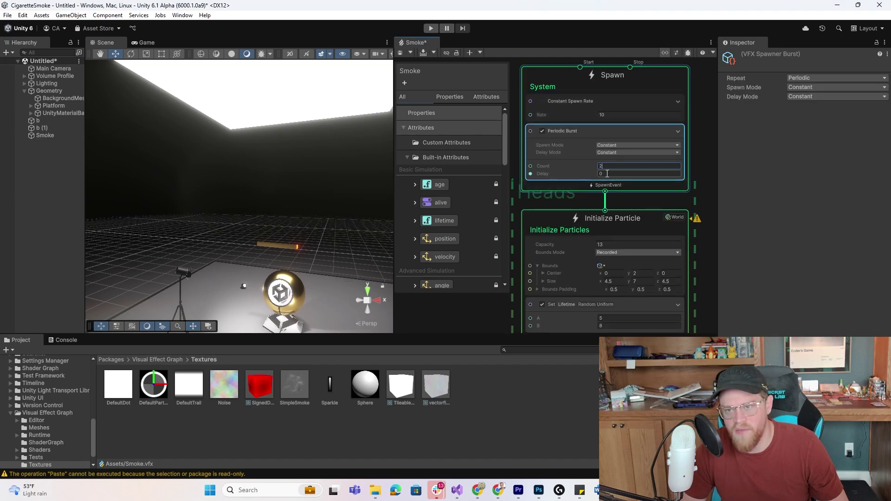
{"action": "key", "text": "Tab"}
{"action": "type", "text": "3"}
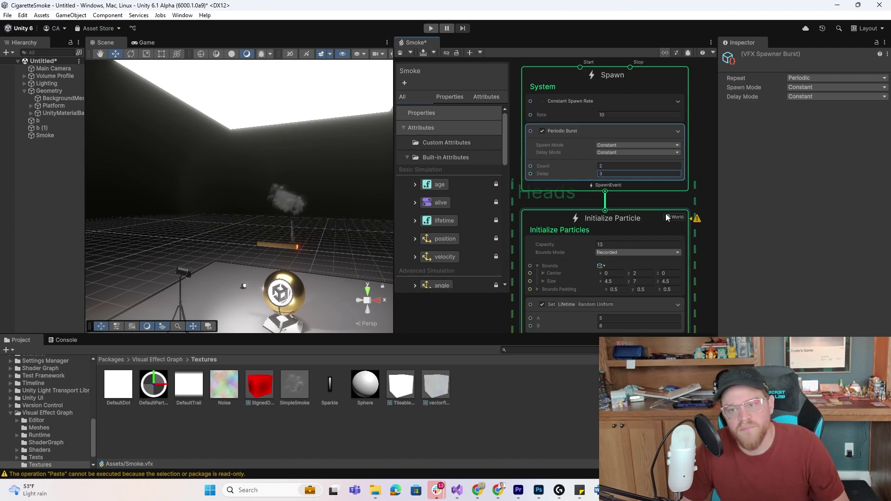
Examine the Strip system's contexts and the blocks in the Heads system's Update Particle context against the smoke preview
{"action": "scroll", "coordinate": [673, 162], "scroll_direction": "down", "scroll_amount": 5}
{"action": "scroll", "coordinate": [702, 244], "scroll_direction": "down", "scroll_amount": 1}
{"action": "scroll", "coordinate": [698, 183], "scroll_direction": "down", "scroll_amount": 4}
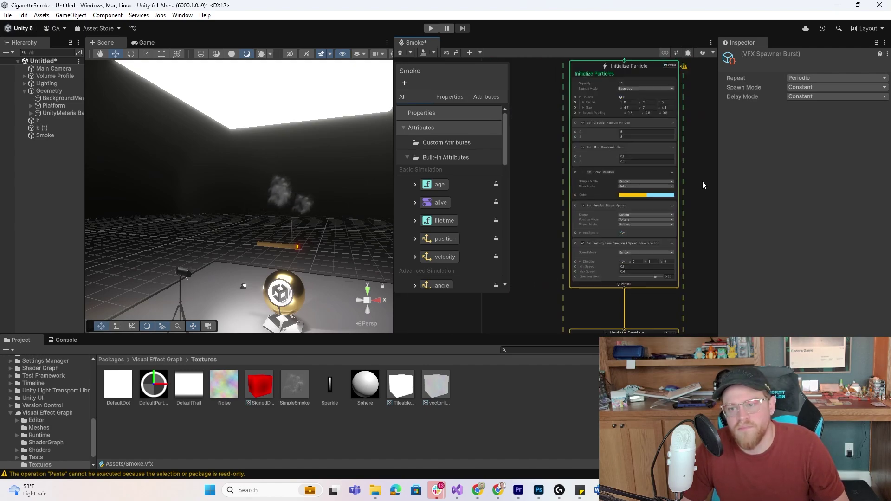
{"action": "middle_click_drag", "start_coordinate": [698, 270], "coordinate": [575, 95]}
{"action": "scroll", "coordinate": [647, 205], "scroll_direction": "up", "scroll_amount": 6}
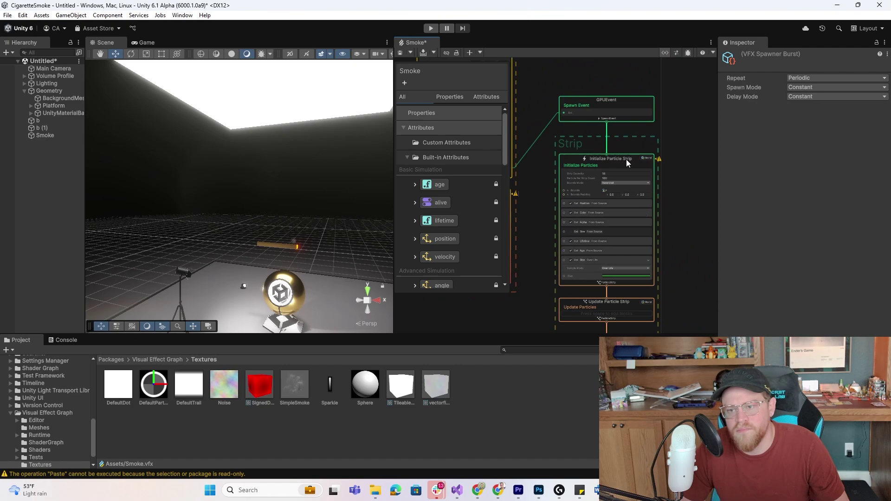
{"action": "middle_click_drag", "start_coordinate": [622, 239], "coordinate": [647, 242]}
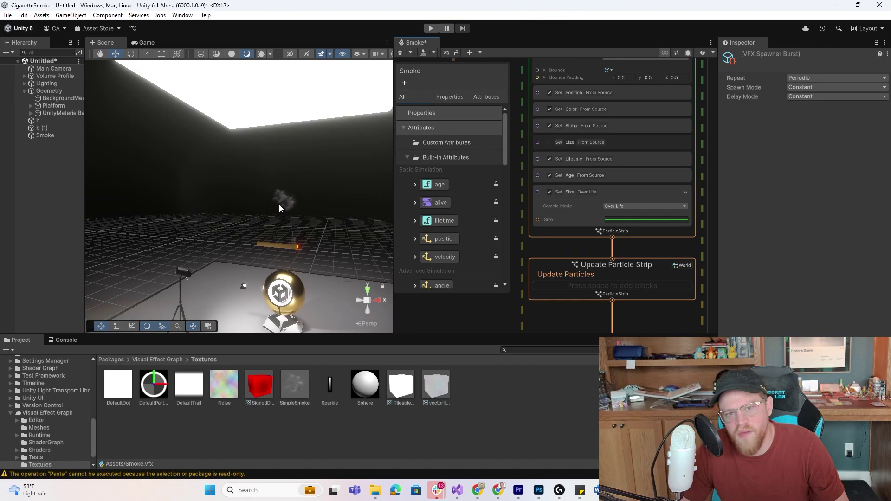
{"action": "middle_click_drag", "start_coordinate": [479, 301], "coordinate": [651, 362]}
{"action": "middle_click_drag", "start_coordinate": [648, 301], "coordinate": [697, 296]}
{"action": "middle_click_drag", "start_coordinate": [679, 147], "coordinate": [695, 295]}
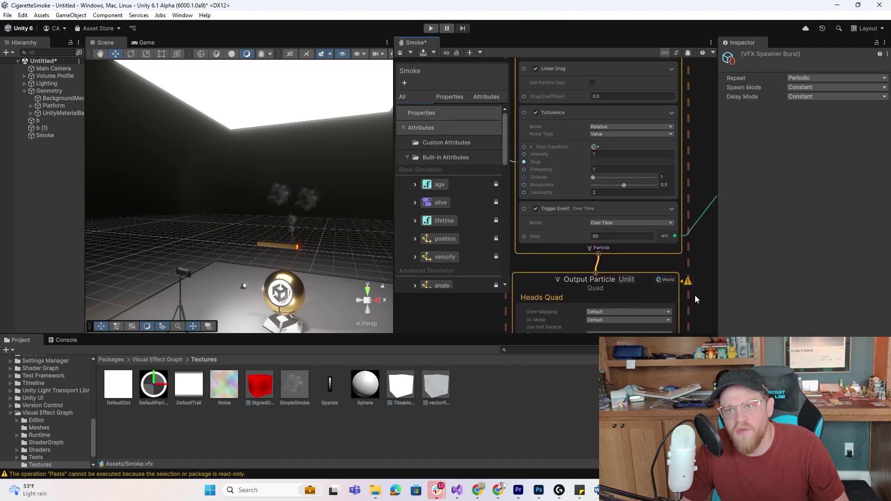
{"action": "middle_click_drag", "start_coordinate": [686, 138], "coordinate": [704, 296]}
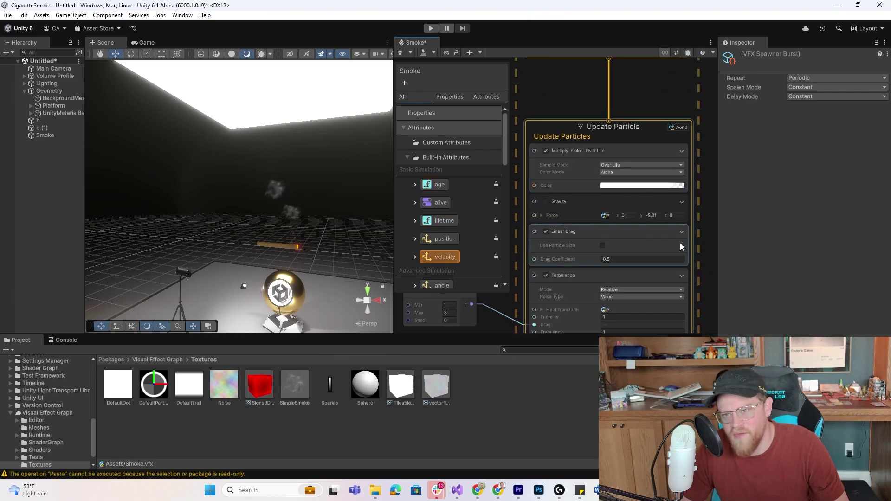
Try a Set Color block in the Heads system's Update Particle context, and delete it again
{"action": "middle_click_drag", "start_coordinate": [703, 262], "coordinate": [714, 129]}
{"action": "left_click", "coordinate": [642, 268]}
{"action": "key", "text": "space"}
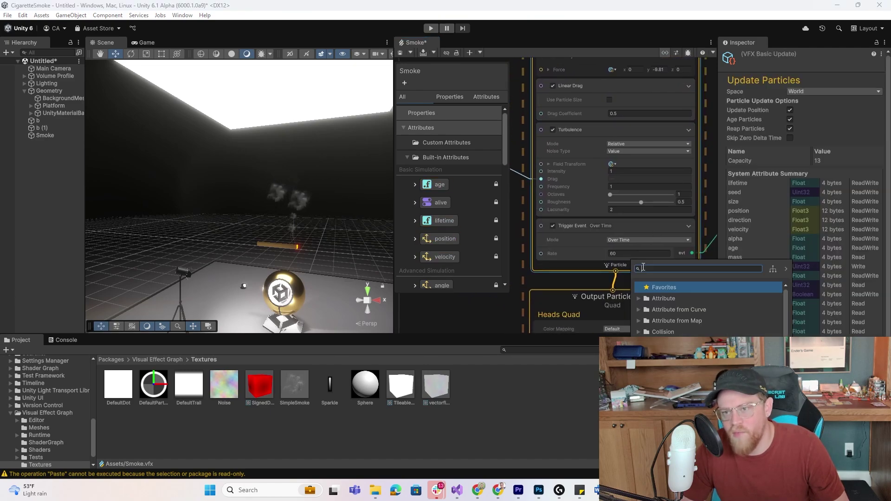
{"action": "type", "text": "set color"}
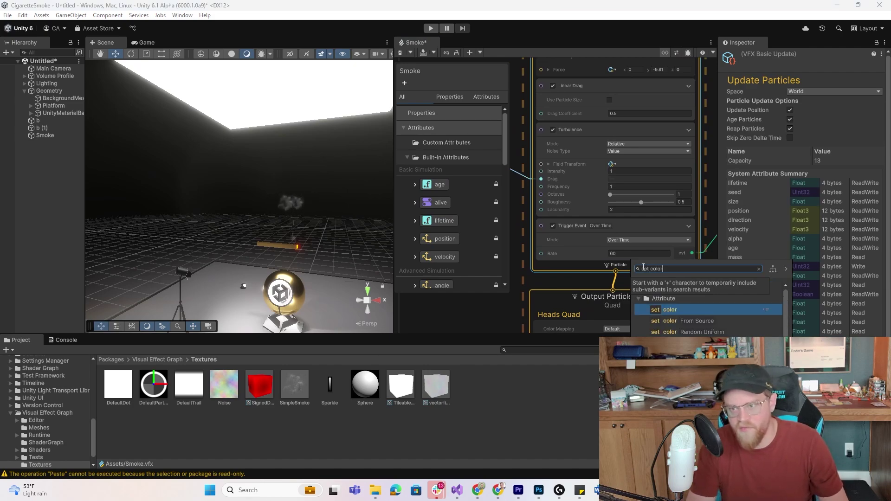
{"action": "key", "text": "Return"}
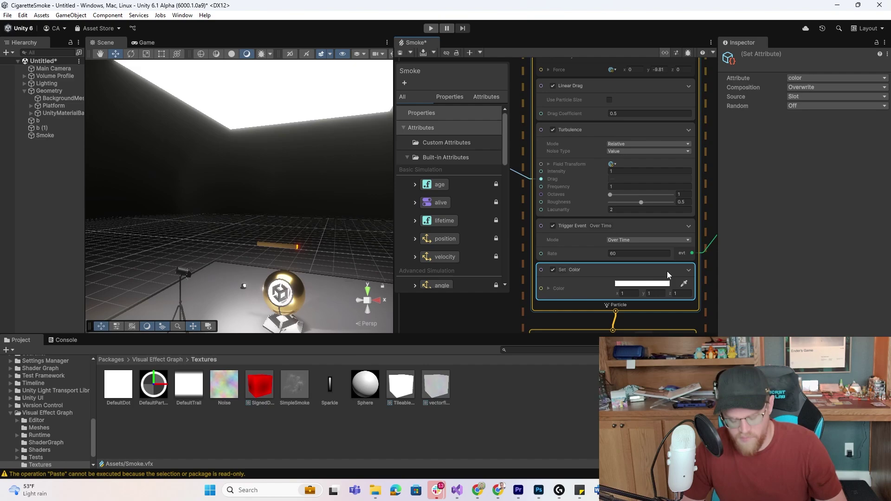
{"action": "key", "text": "Delete"}
Add a Set Color over Life block to the Heads Update Particle context and make its gradient fade out earlier, with the zero-alpha key at 75.9%
{"action": "key", "text": "space"}
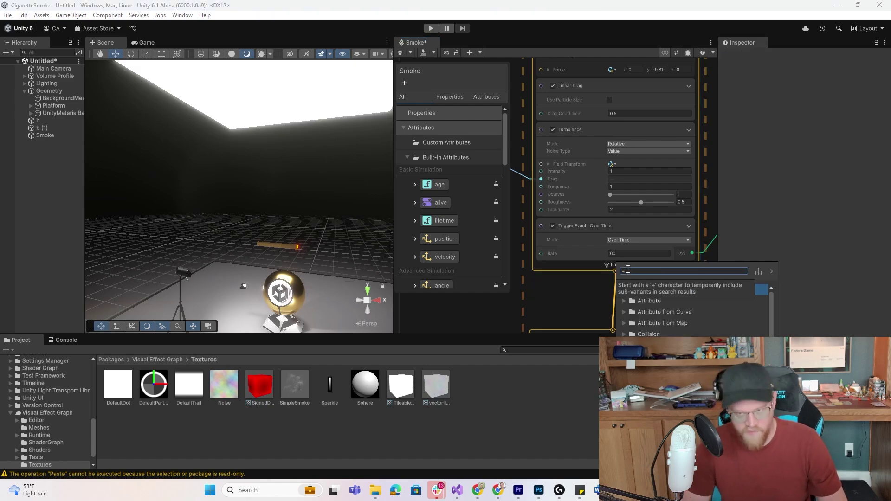
{"action": "type", "text": "set color over"}
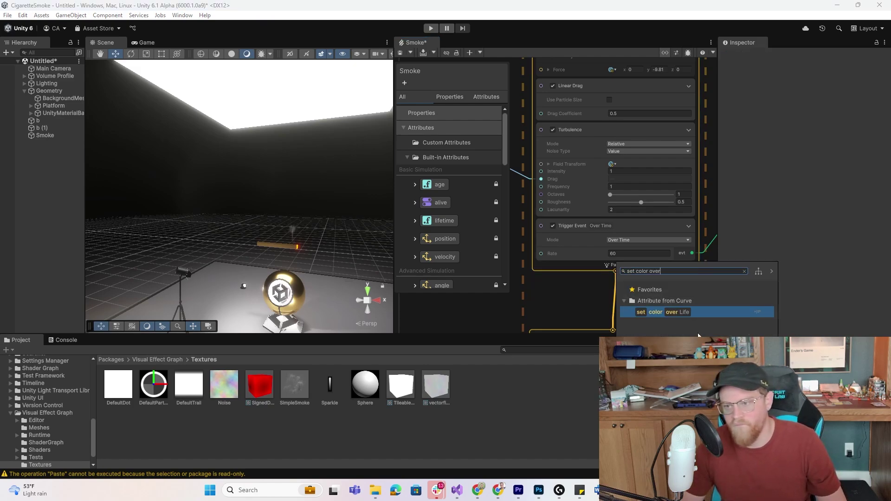
{"action": "double_click", "coordinate": [700, 315]}
{"action": "left_click", "coordinate": [632, 304]}
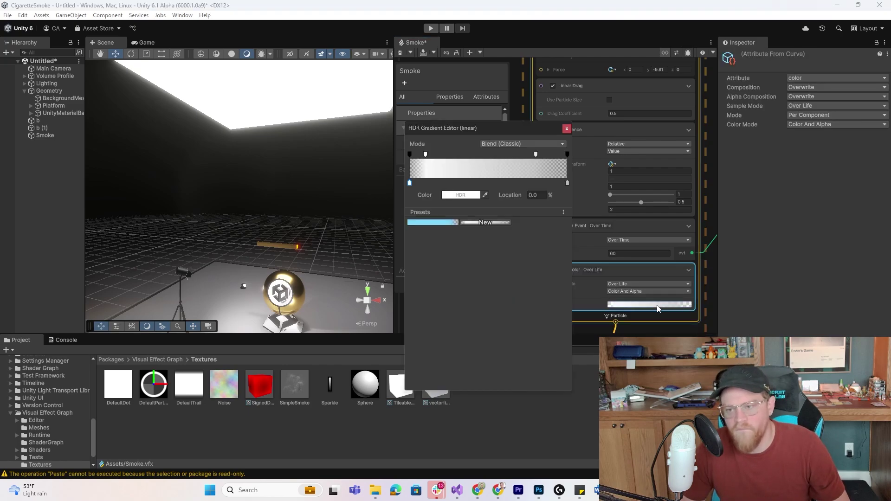
{"action": "left_click_drag", "start_coordinate": [534, 154], "coordinate": [470, 155]}
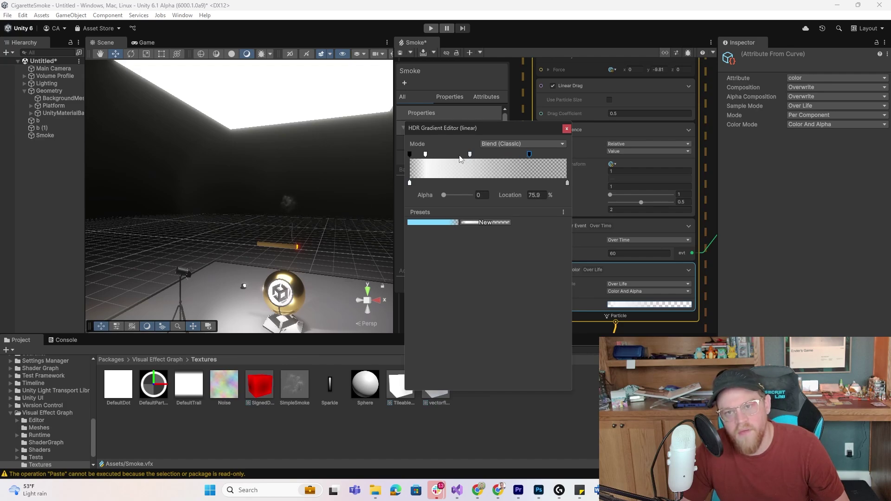
{"action": "left_click", "coordinate": [567, 130]}
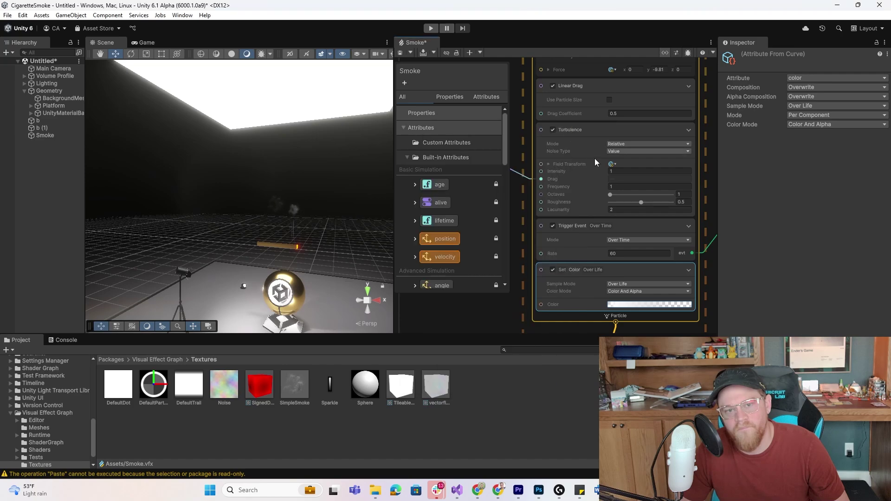
Reshape the Heads Quad output's Set Size over Life curve with a raised end point and an intermediate key at about 0.797, 0.940
{"action": "scroll", "coordinate": [647, 297], "scroll_direction": "down", "scroll_amount": 4}
{"action": "scroll", "coordinate": [668, 295], "scroll_direction": "up", "scroll_amount": 1}
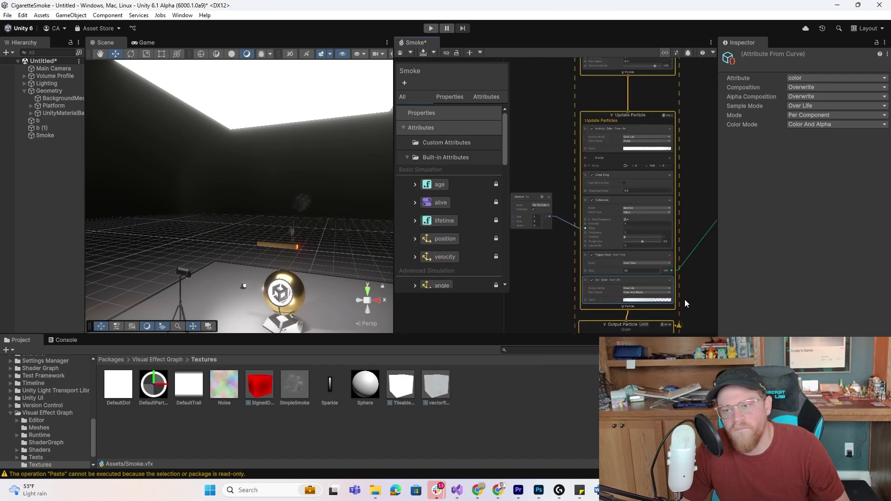
{"action": "middle_click_drag", "start_coordinate": [684, 301], "coordinate": [671, 164]}
{"action": "left_click", "coordinate": [633, 274]}
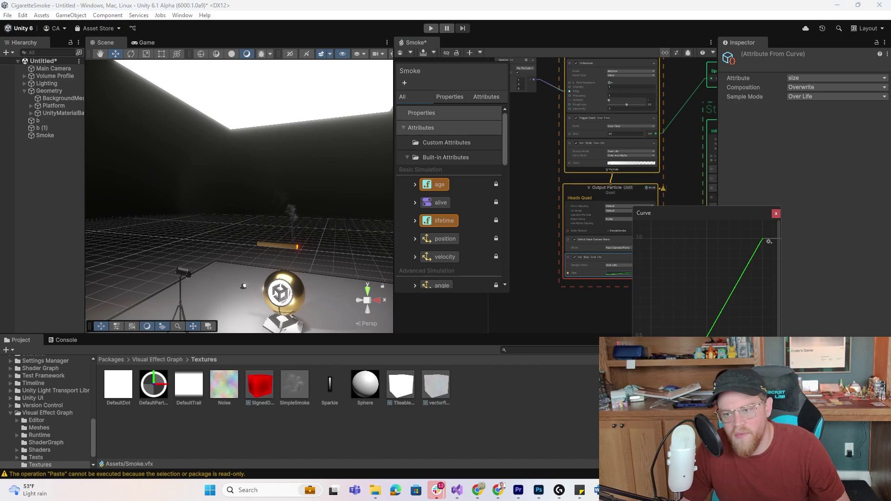
{"action": "left_click_drag", "start_coordinate": [687, 370], "coordinate": [722, 264]}
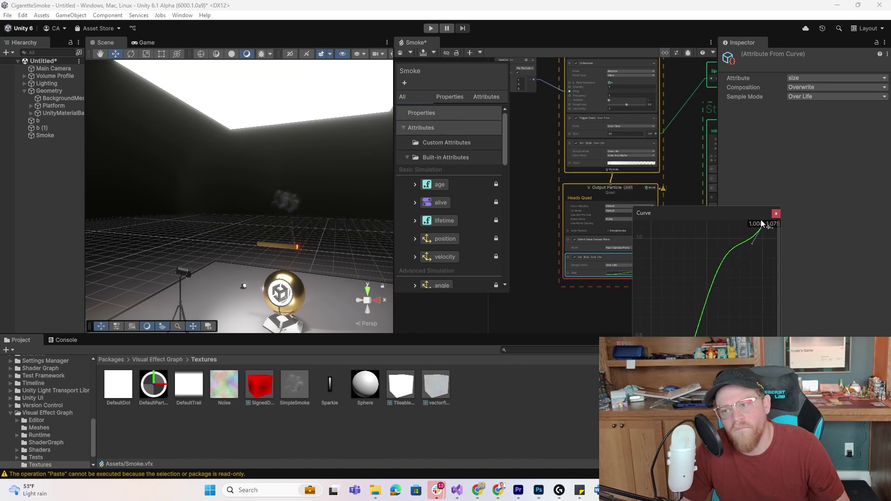
{"action": "middle_click_drag", "start_coordinate": [746, 302], "coordinate": [706, 389]}
{"action": "scroll", "coordinate": [709, 382], "scroll_direction": "down", "scroll_amount": 4}
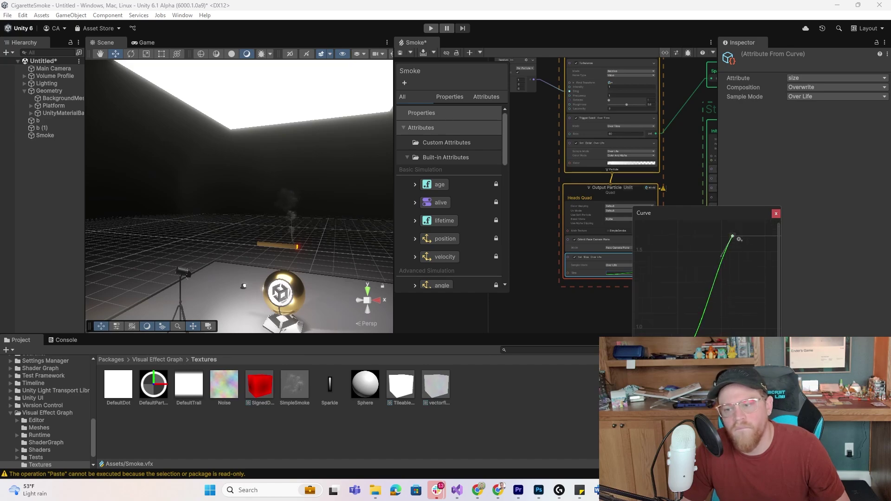
{"action": "left_click_drag", "start_coordinate": [721, 256], "coordinate": [707, 331]}
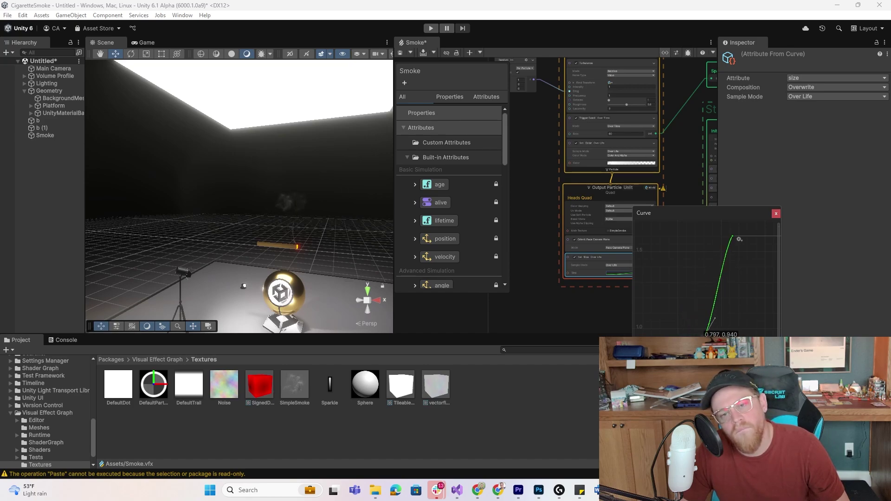
{"action": "left_click", "coordinate": [776, 214]}
Raise the Set Size over Life curve in the Strip system's Initialize Particle Strip context
{"action": "scroll", "coordinate": [305, 244], "scroll_direction": "up", "scroll_amount": 4}
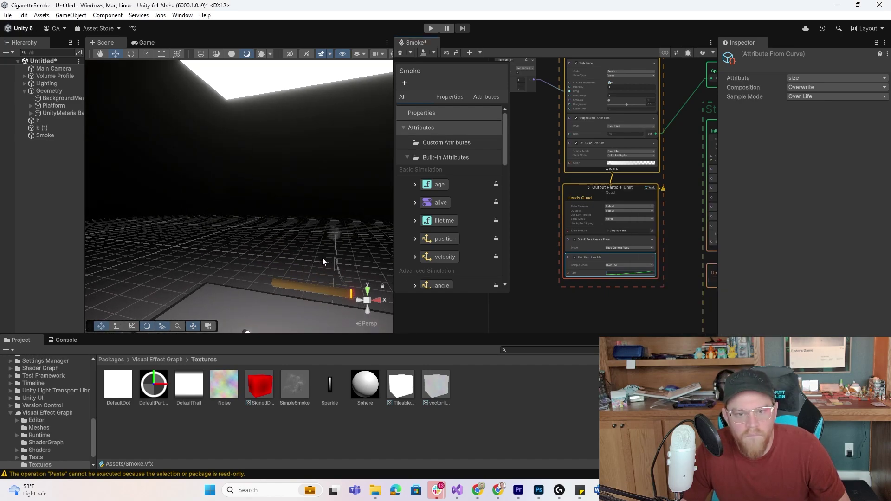
{"action": "middle_click_drag", "start_coordinate": [338, 271], "coordinate": [291, 249]}
{"action": "scroll", "coordinate": [290, 249], "scroll_direction": "up", "scroll_amount": 3}
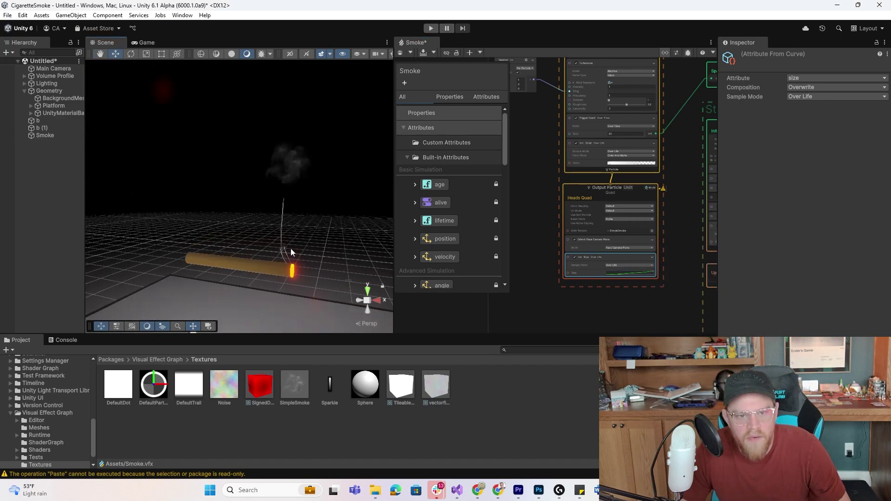
{"action": "left_click_drag", "start_coordinate": [290, 249], "coordinate": [439, 268], "text": "alt"}
{"action": "middle_click_drag", "start_coordinate": [587, 309], "coordinate": [465, 343]}
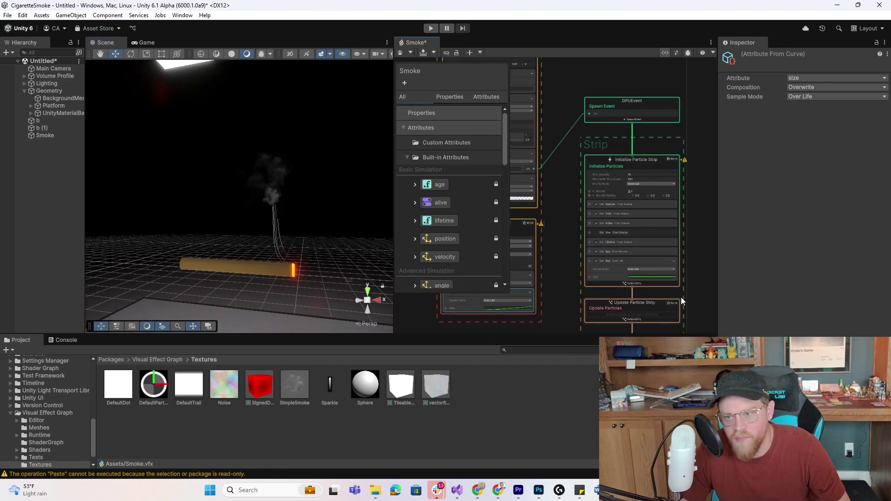
{"action": "scroll", "coordinate": [686, 306], "scroll_direction": "up", "scroll_amount": 5}
{"action": "middle_click_drag", "start_coordinate": [690, 313], "coordinate": [676, 213]}
{"action": "scroll", "coordinate": [676, 218], "scroll_direction": "down", "scroll_amount": 3}
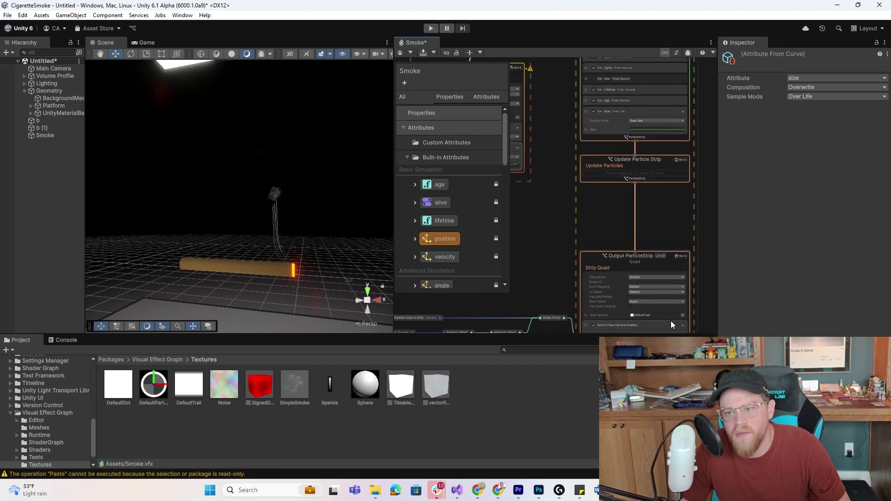
{"action": "left_click", "coordinate": [667, 130]}
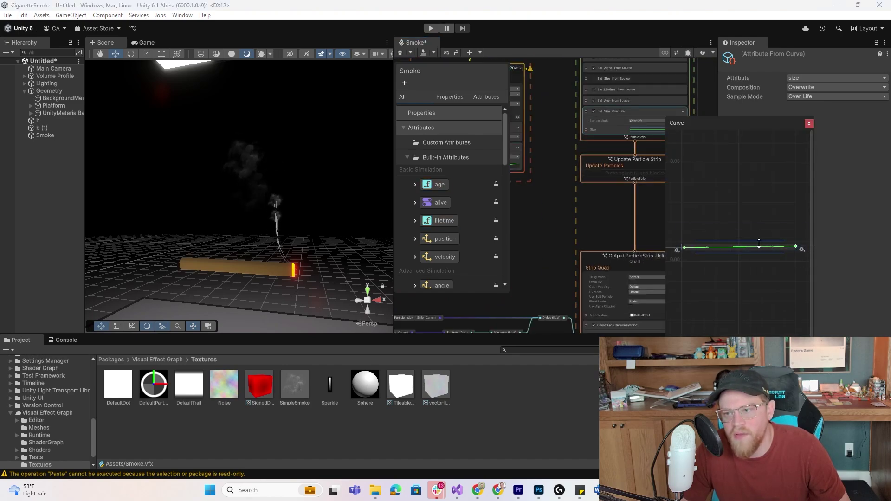
{"action": "left_click_drag", "start_coordinate": [754, 247], "coordinate": [757, 210]}
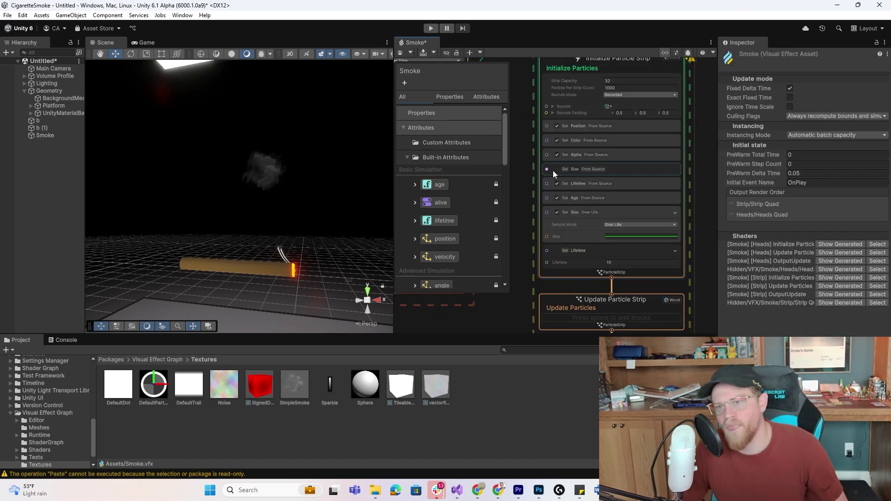
Set the Count of the Heads Spawn context's Periodic Burst block to 1 and adjust its Delay
{"action": "scroll", "coordinate": [552, 135], "scroll_direction": "down", "scroll_amount": 1}
{"action": "middle_click_drag", "start_coordinate": [527, 108], "coordinate": [526, 188]}
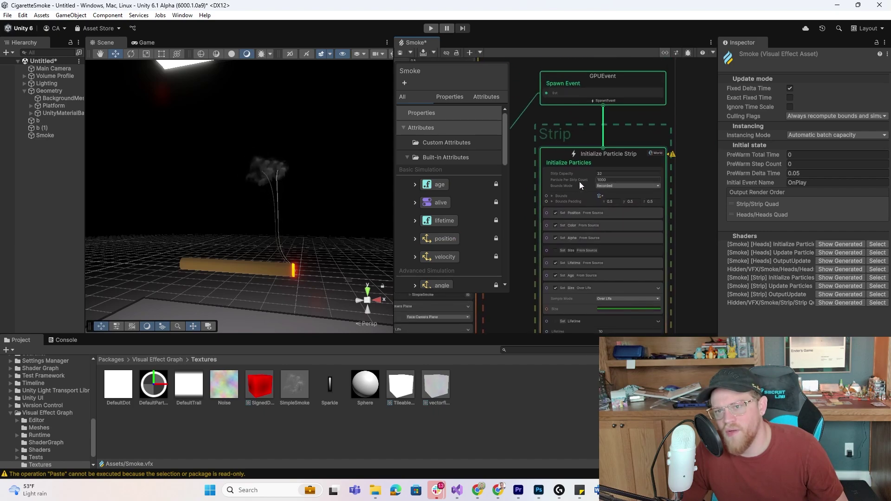
{"action": "middle_click_drag", "start_coordinate": [530, 140], "coordinate": [662, 310]}
{"action": "middle_click_drag", "start_coordinate": [642, 245], "coordinate": [670, 283]}
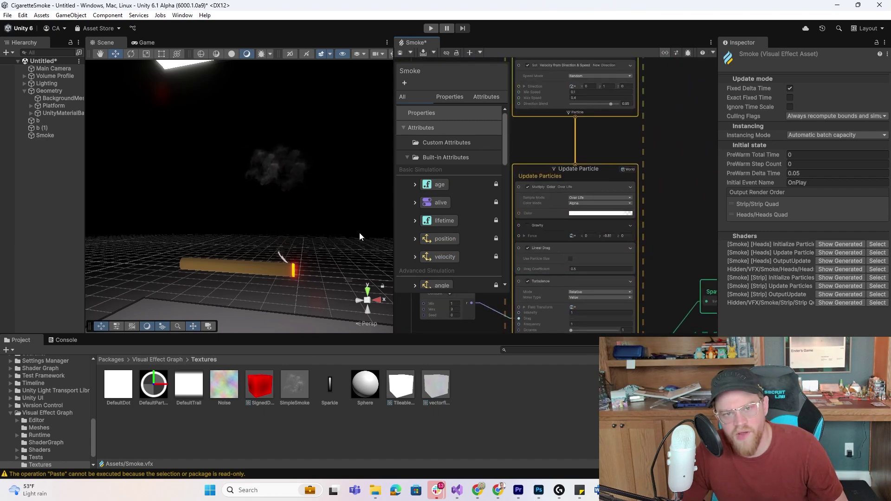
{"action": "middle_click_drag", "start_coordinate": [613, 156], "coordinate": [645, 240]}
{"action": "middle_click_drag", "start_coordinate": [665, 146], "coordinate": [684, 245]}
{"action": "middle_click_drag", "start_coordinate": [683, 165], "coordinate": [694, 222]}
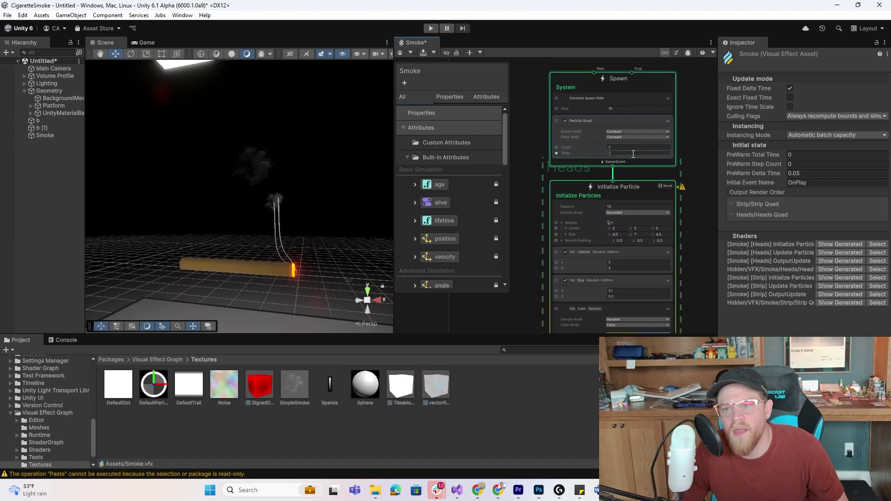
{"action": "left_click", "coordinate": [614, 148]}
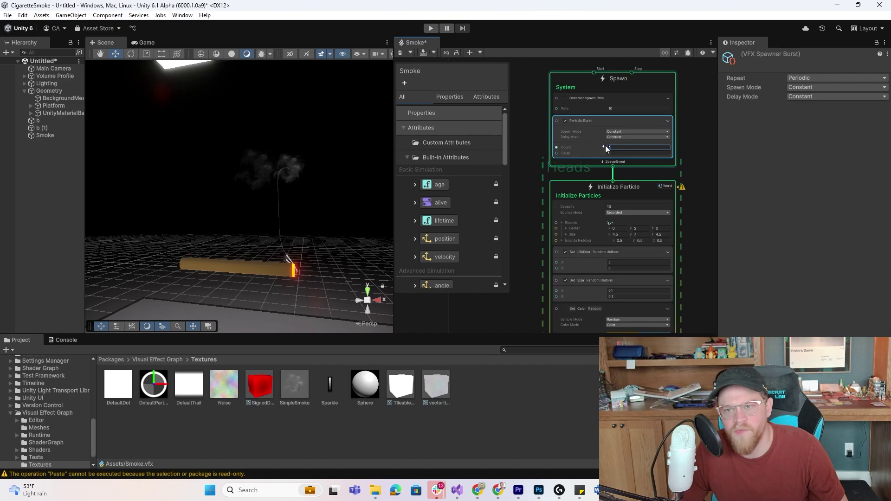
{"action": "type", "text": "1"}
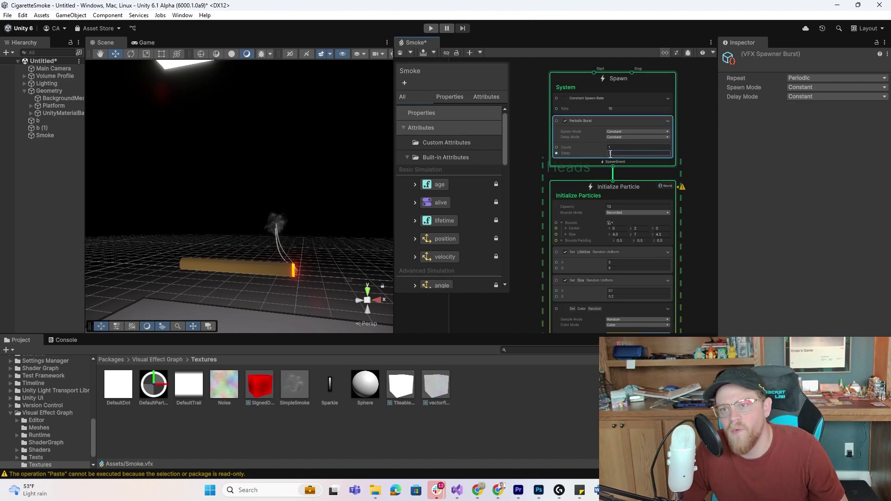
{"action": "left_click", "coordinate": [705, 164]}
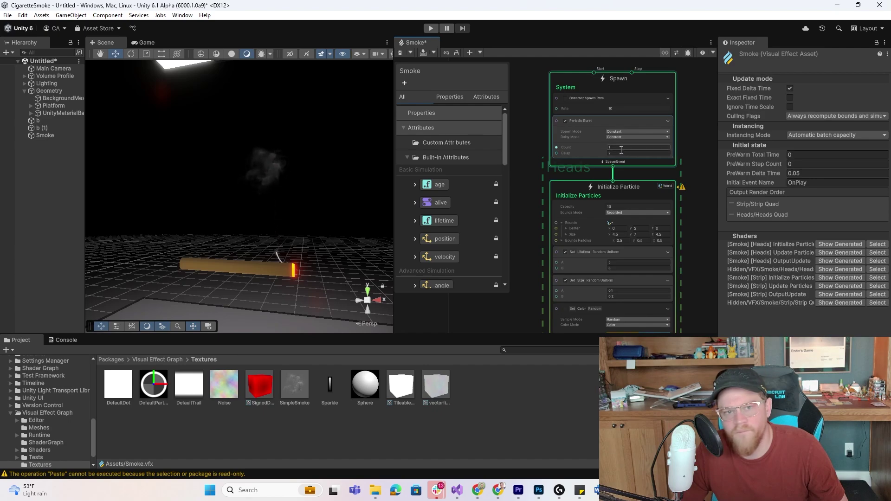
Set the Periodic Burst block's Count to 5
{"action": "left_click", "coordinate": [611, 149]}
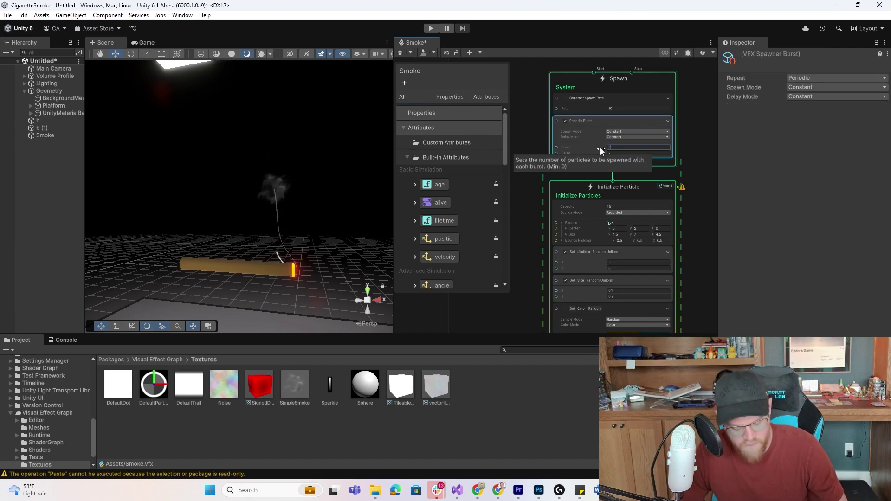
{"action": "type", "text": "5"}
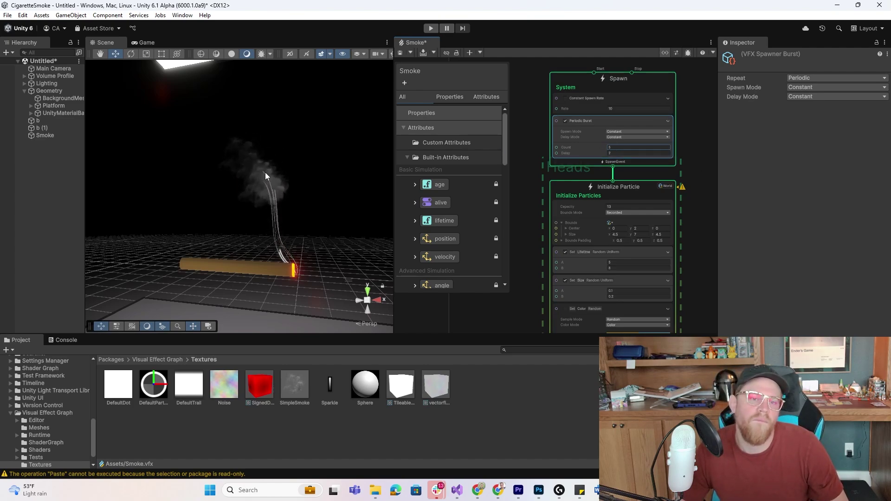
{"action": "scroll", "coordinate": [705, 247], "scroll_direction": "down", "scroll_amount": 1}
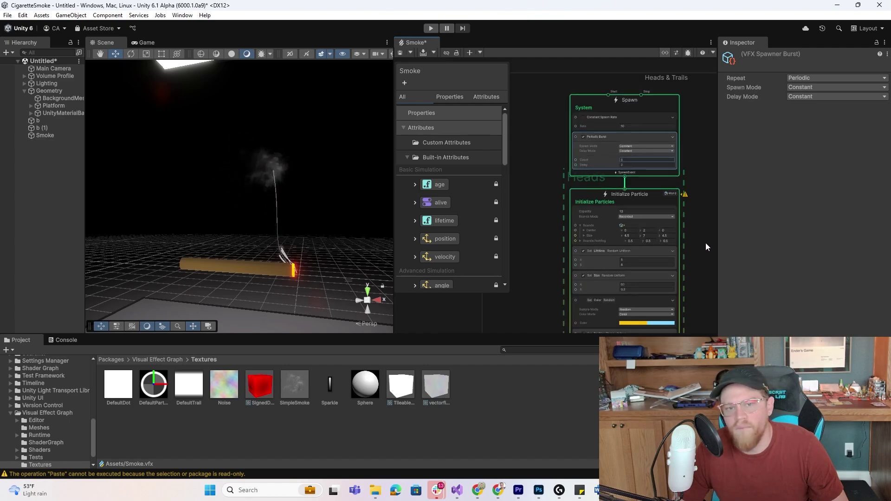
Add a key at a size of about 1.15 to the Heads Quad's Set Size over Life curve and shift it earlier in life
{"action": "scroll", "coordinate": [705, 243], "scroll_direction": "down", "scroll_amount": 1}
{"action": "middle_click_drag", "start_coordinate": [703, 261], "coordinate": [668, 99]}
{"action": "middle_click_drag", "start_coordinate": [644, 280], "coordinate": [637, 193]}
{"action": "middle_click_drag", "start_coordinate": [656, 302], "coordinate": [646, 208]}
{"action": "left_click", "coordinate": [581, 257]}
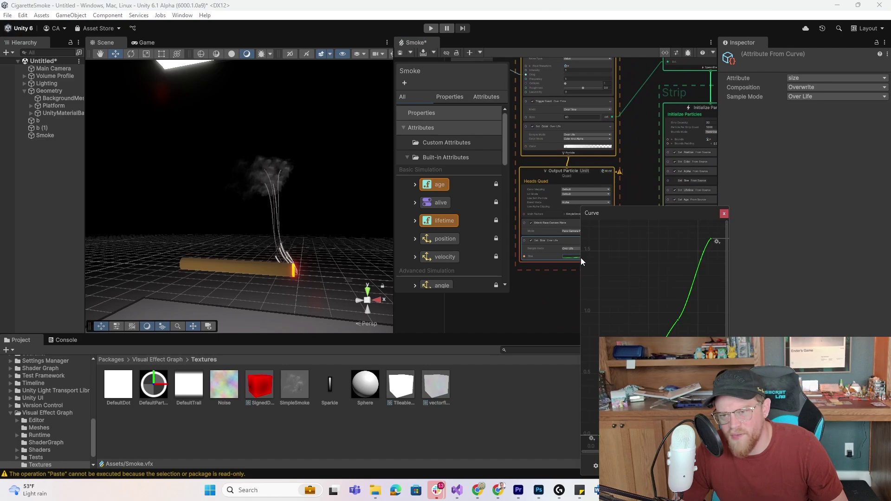
{"action": "double_click", "coordinate": [686, 297]}
{"action": "left_click_drag", "start_coordinate": [686, 297], "coordinate": [650, 293]}
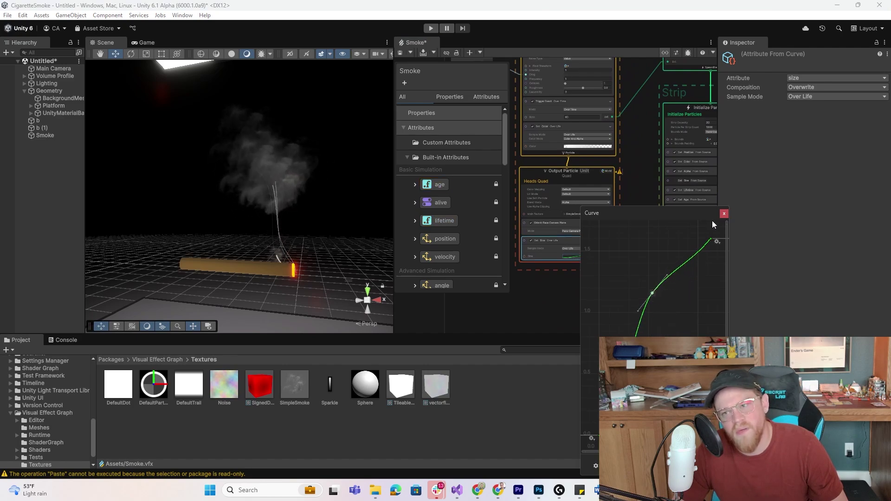
{"action": "left_click", "coordinate": [723, 214]}
In the Strip Quad's Set Color over Life gradient, place the second alpha key at 8.5% and set its alpha to 50
{"action": "middle_click_drag", "start_coordinate": [715, 226], "coordinate": [602, 204]}
{"action": "middle_click_drag", "start_coordinate": [660, 257], "coordinate": [639, 179]}
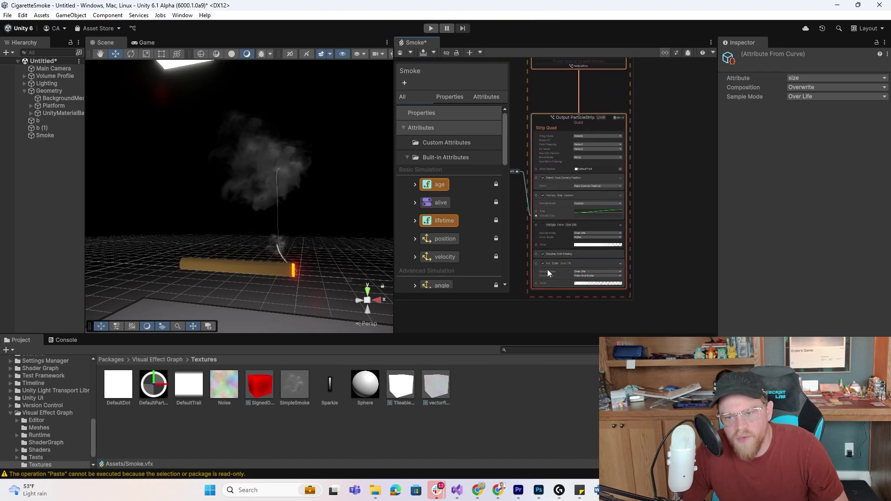
{"action": "left_click", "coordinate": [587, 284]}
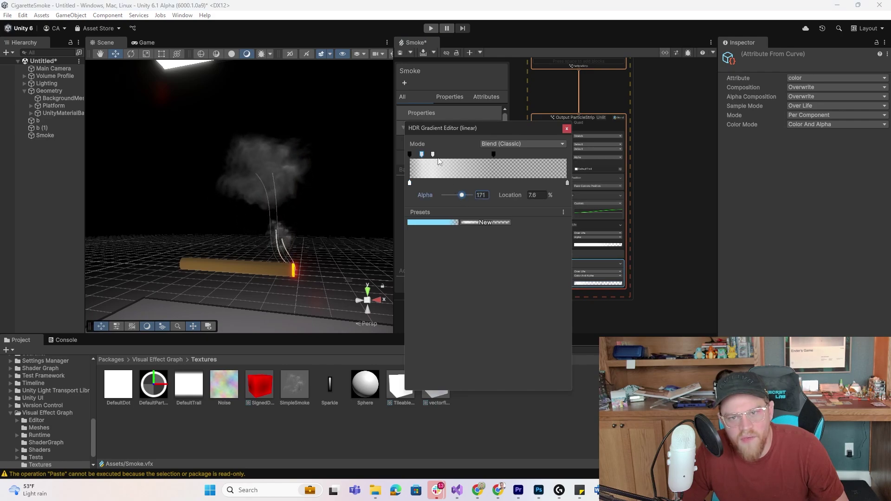
{"action": "left_click_drag", "start_coordinate": [465, 196], "coordinate": [458, 195]}
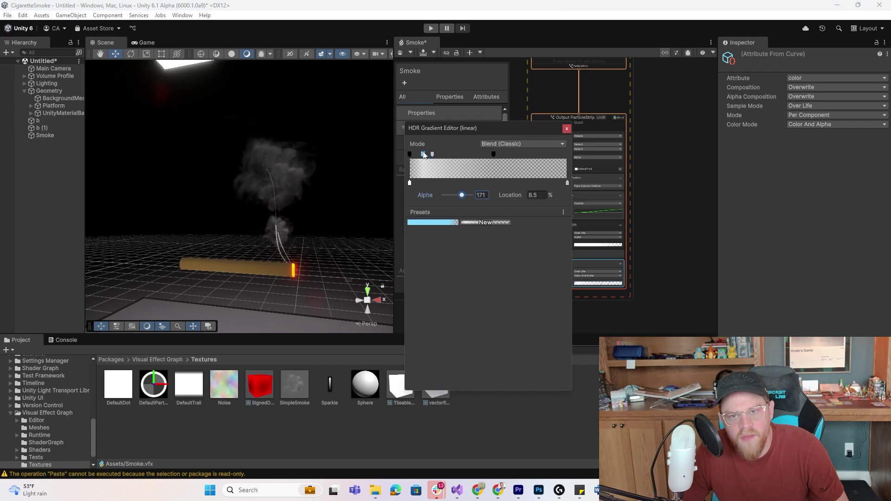
{"action": "left_click_drag", "start_coordinate": [453, 196], "coordinate": [458, 195]}
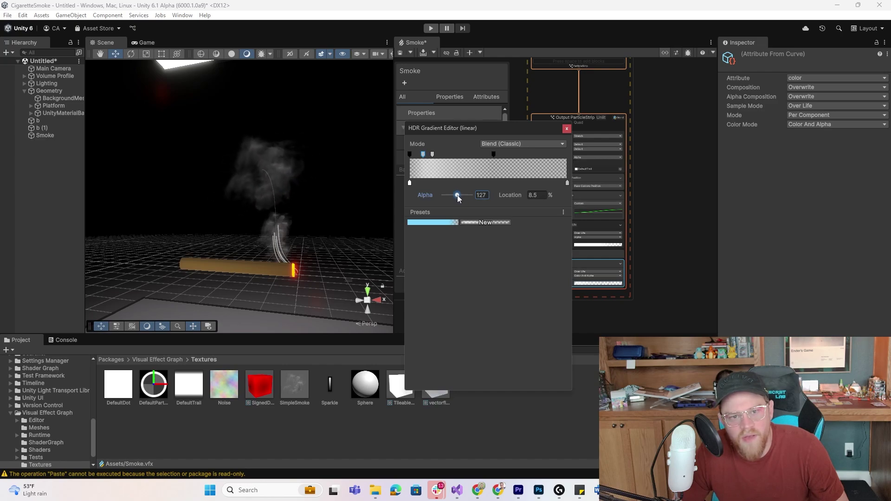
{"action": "left_click", "coordinate": [483, 195]}
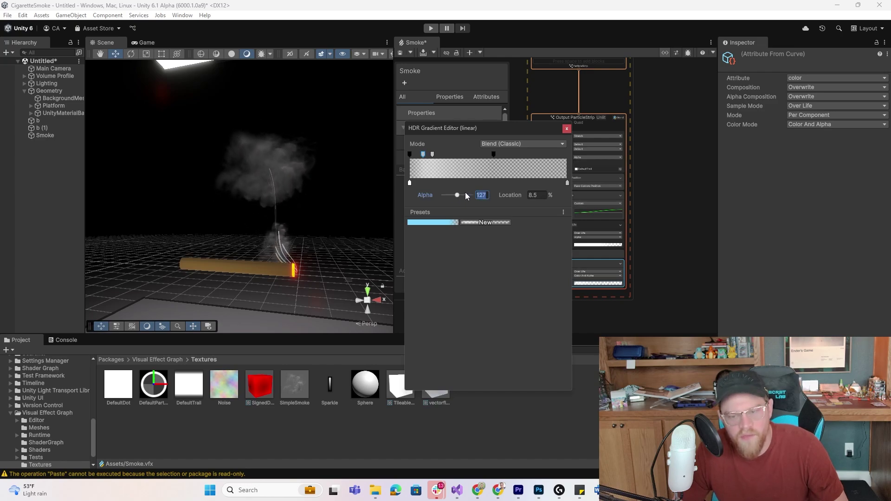
{"action": "type", "text": "50"}
Set the alpha of the gradient key at 15% to 25 in the Strip Quad's Set Color over Life block
{"action": "left_click", "coordinate": [433, 154]}
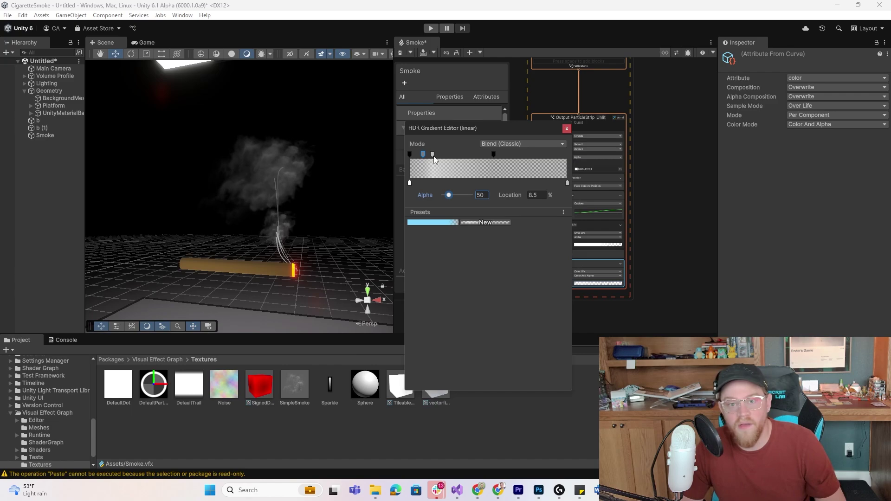
{"action": "left_click_drag", "start_coordinate": [487, 196], "coordinate": [470, 194]}
{"action": "key", "text": "BackSpace"}
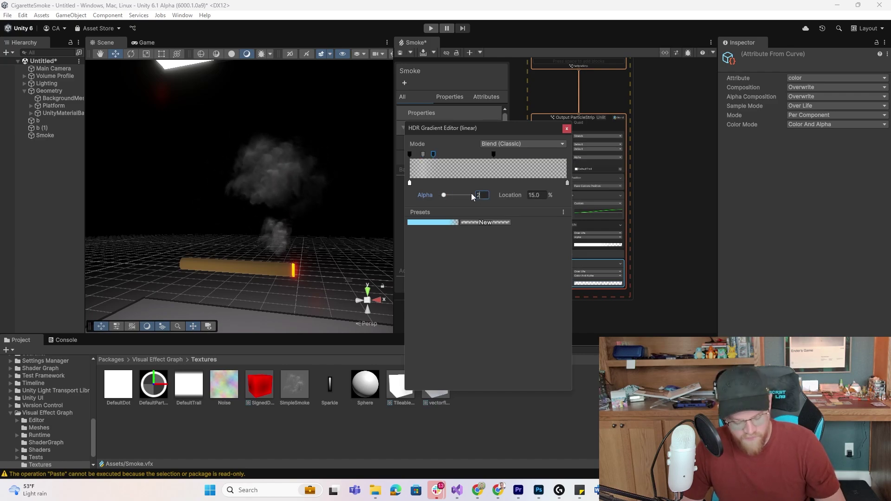
{"action": "type", "text": "25"}
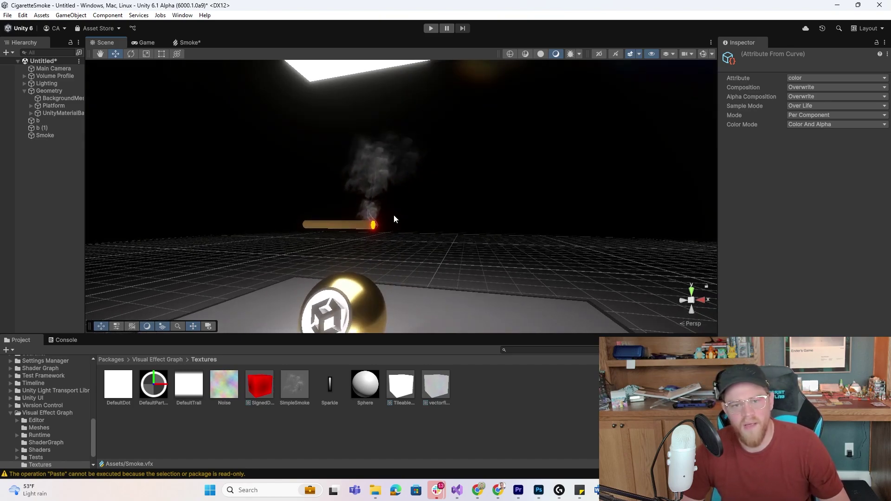
Dock the Smoke graph beside the Game view and widen the graph's pane
{"action": "scroll", "coordinate": [394, 214], "scroll_direction": "up", "scroll_amount": 3}
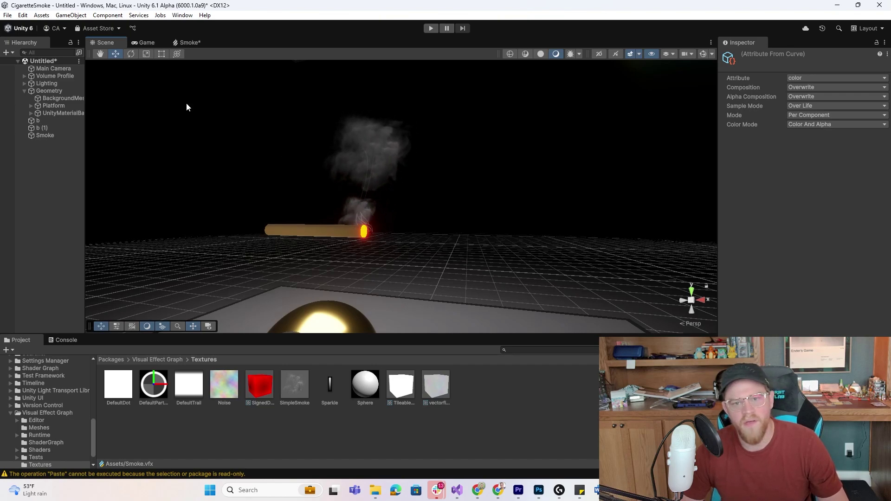
{"action": "left_click", "coordinate": [147, 42]}
{"action": "left_click", "coordinate": [183, 43]}
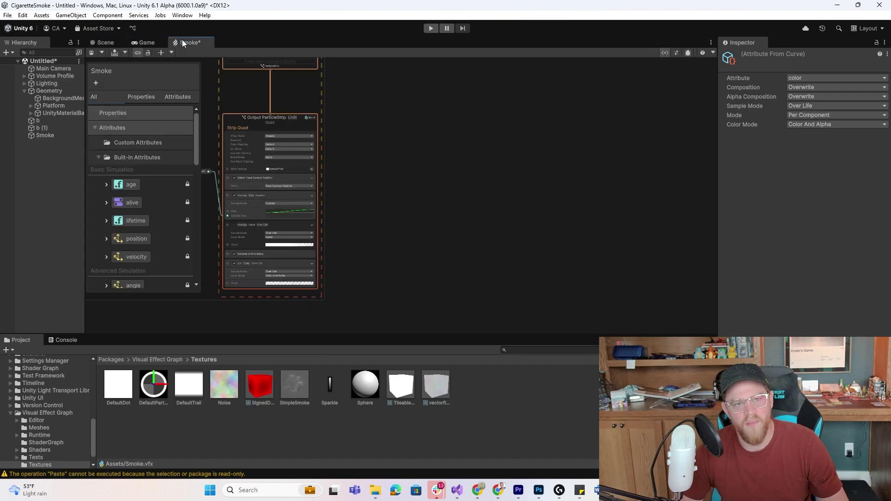
{"action": "left_click_drag", "start_coordinate": [252, 58], "coordinate": [619, 165]}
{"action": "left_click_drag", "start_coordinate": [507, 162], "coordinate": [409, 162]}
Delete the node feeding the Drag input of the Turbulence block in the Heads update context
{"action": "middle_click_drag", "start_coordinate": [610, 102], "coordinate": [701, 216]}
{"action": "middle_click_drag", "start_coordinate": [643, 205], "coordinate": [692, 290]}
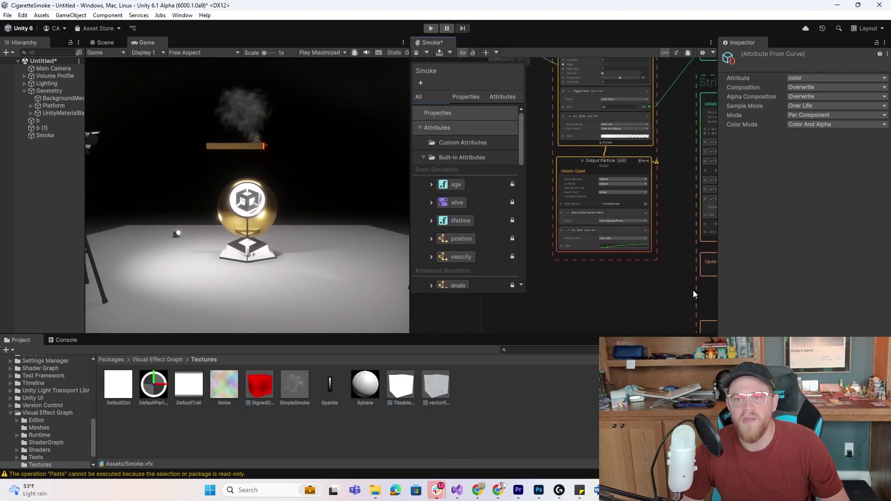
{"action": "middle_click_drag", "start_coordinate": [650, 157], "coordinate": [669, 210]}
{"action": "scroll", "coordinate": [669, 210], "scroll_direction": "up", "scroll_amount": 1}
{"action": "scroll", "coordinate": [649, 181], "scroll_direction": "up", "scroll_amount": 3}
{"action": "middle_click_drag", "start_coordinate": [654, 95], "coordinate": [715, 155]}
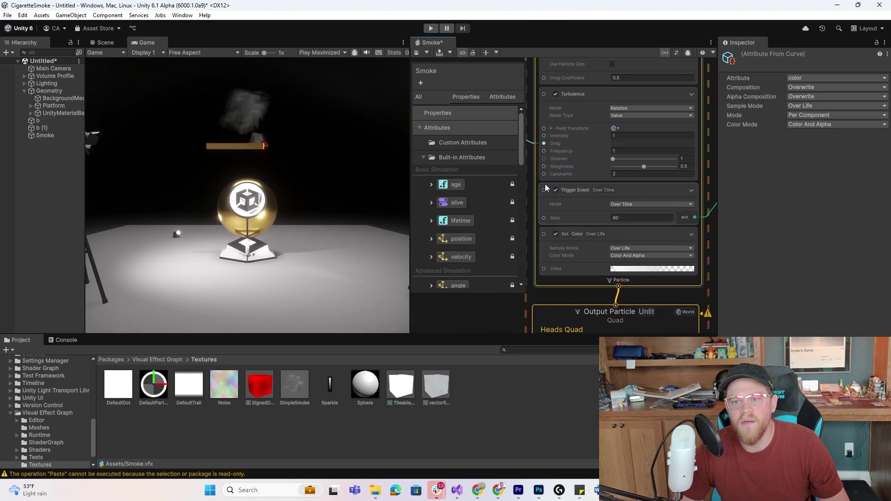
{"action": "middle_click_drag", "start_coordinate": [539, 185], "coordinate": [619, 230]}
{"action": "left_click", "coordinate": [541, 135]}
{"action": "key", "text": "Delete"}
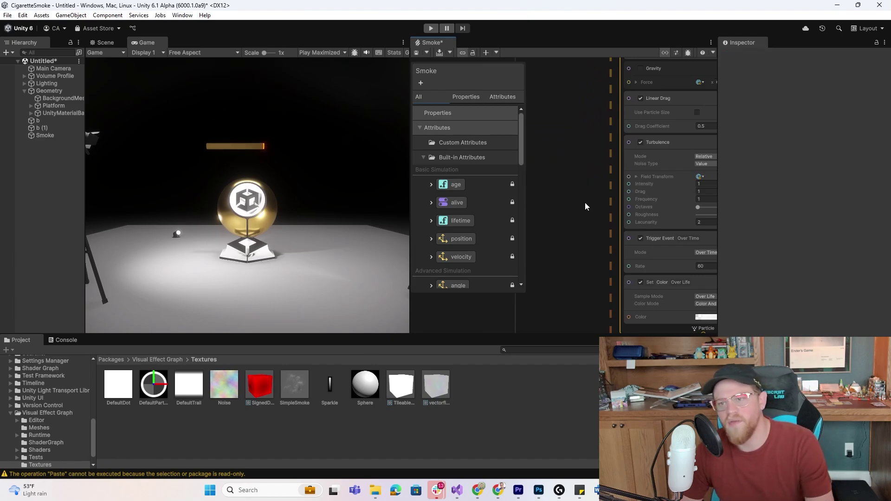
Set the Turbulence block's Drag to 0.1
{"action": "middle_click_drag", "start_coordinate": [583, 205], "coordinate": [536, 207]}
{"action": "left_click", "coordinate": [614, 185]}
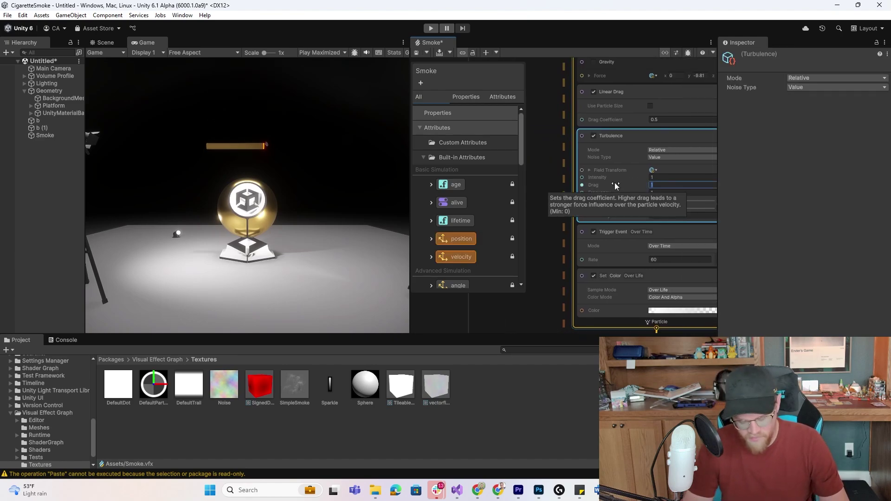
{"action": "type", "text": "0.1"}
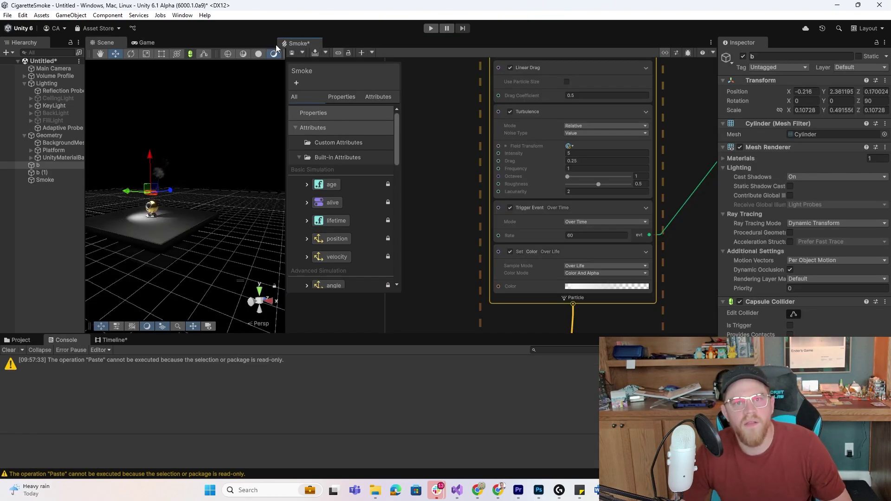
Dock the Smoke graph back with the Scene and Game views and bring the enlarged Scene view forward
{"action": "left_click_drag", "start_coordinate": [276, 44], "coordinate": [204, 43]}
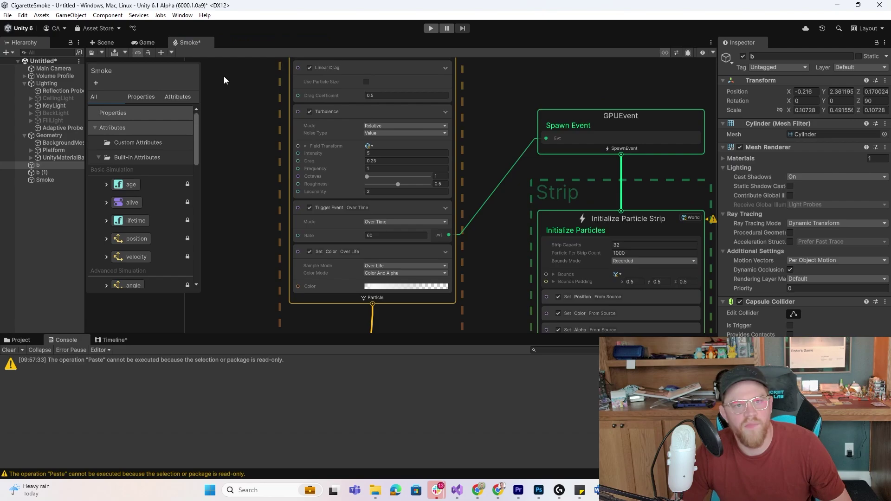
{"action": "left_click", "coordinate": [98, 42]}
{"action": "left_click", "coordinate": [412, 168]}
Examine the smoke rising from the cigarette tip in the Scene view from several angles and distances
{"action": "scroll", "coordinate": [336, 190], "scroll_direction": "up", "scroll_amount": 5}
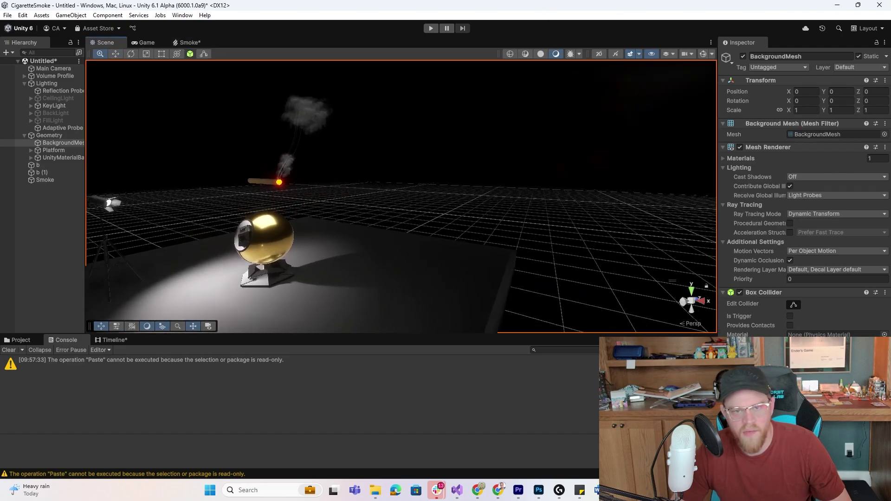
{"action": "left_click_drag", "start_coordinate": [334, 236], "coordinate": [448, 239], "text": "alt"}
{"action": "right_click_drag", "start_coordinate": [448, 238], "coordinate": [272, 217], "text": "alt"}
{"action": "middle_click_drag", "start_coordinate": [272, 217], "coordinate": [332, 218]}
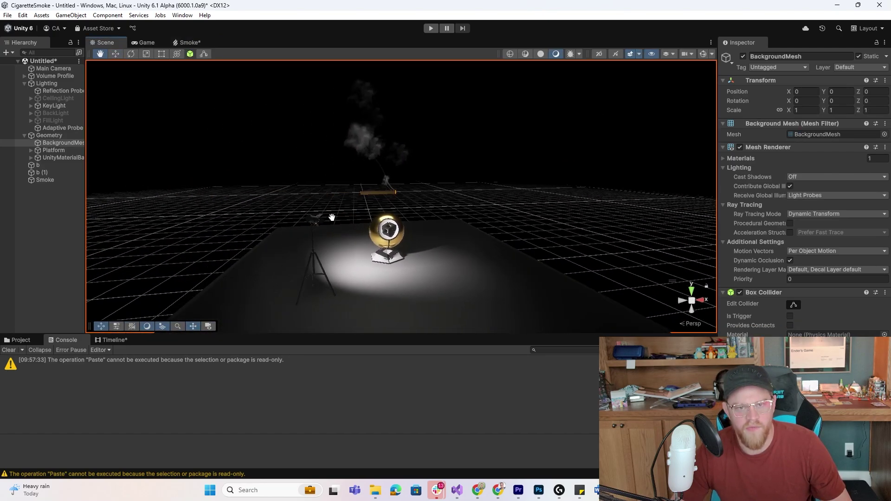
{"action": "scroll", "coordinate": [424, 213], "scroll_direction": "down", "scroll_amount": 5}
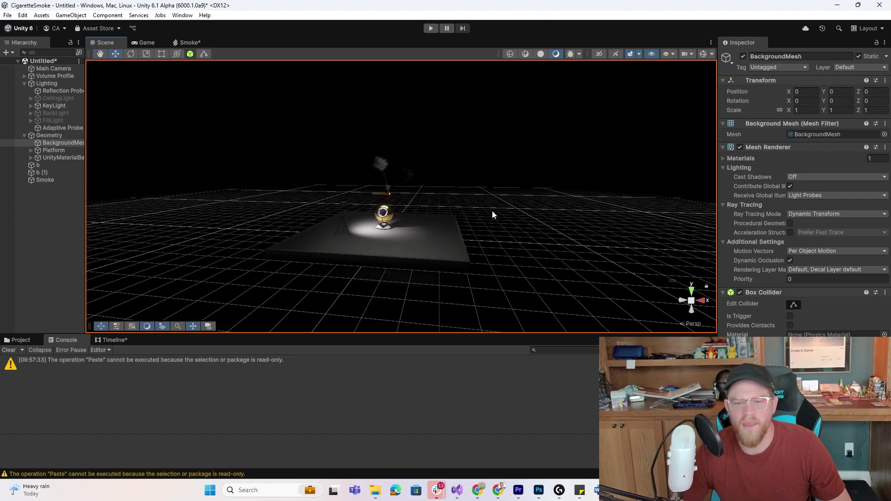
{"action": "mouse_move", "coordinate": [492, 212]}
{"action": "left_mouse_down", "text": "alt"}
{"action": "mouse_move", "coordinate": [434, 225]}
{"action": "mouse_move", "coordinate": [523, 200]}
{"action": "mouse_move", "coordinate": [480, 203]}
{"action": "left_mouse_up", "text": "alt"}
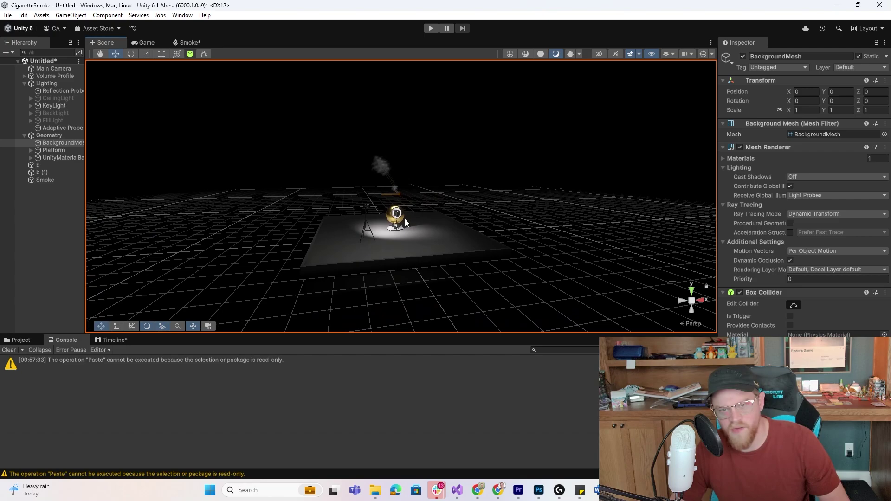
{"action": "left_click_drag", "start_coordinate": [459, 195], "coordinate": [399, 190], "text": "alt"}
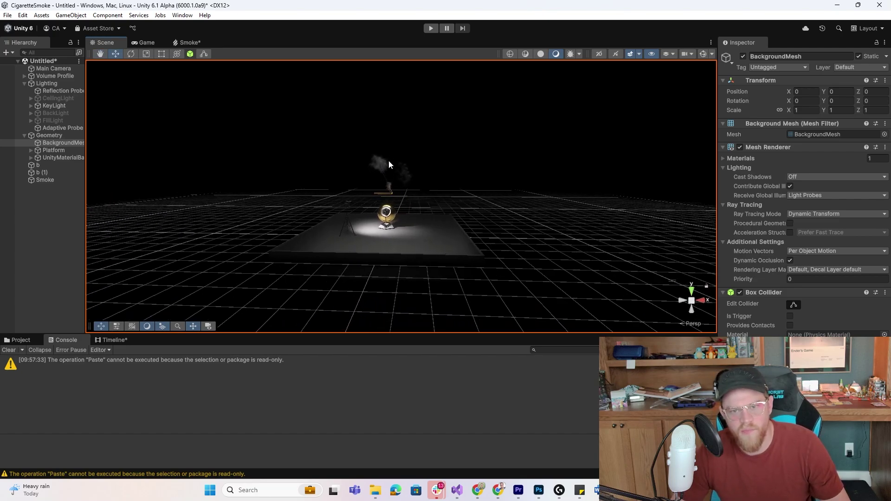
{"action": "scroll", "coordinate": [394, 188], "scroll_direction": "up", "scroll_amount": 3}
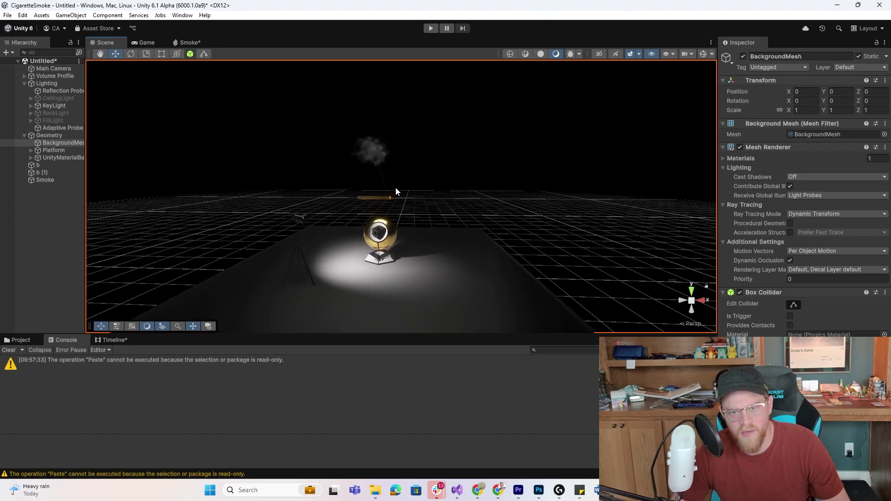
{"action": "middle_click_drag", "start_coordinate": [431, 192], "coordinate": [422, 204]}
{"action": "left_click_drag", "start_coordinate": [423, 204], "coordinate": [268, 199], "text": "alt"}
{"action": "left_click_drag", "start_coordinate": [397, 210], "coordinate": [513, 208], "text": "alt"}
{"action": "right_click_drag", "start_coordinate": [513, 208], "coordinate": [397, 212], "text": "alt"}
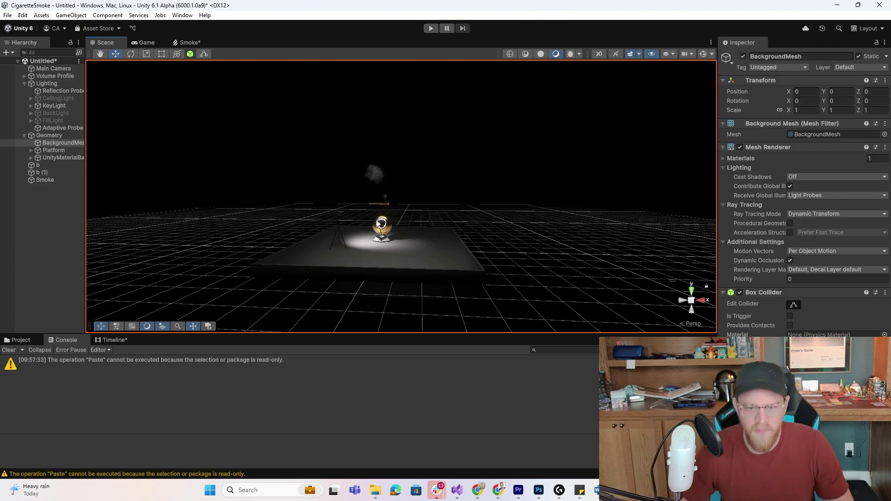
{"action": "left_click_drag", "start_coordinate": [380, 201], "coordinate": [409, 206], "text": "alt"}
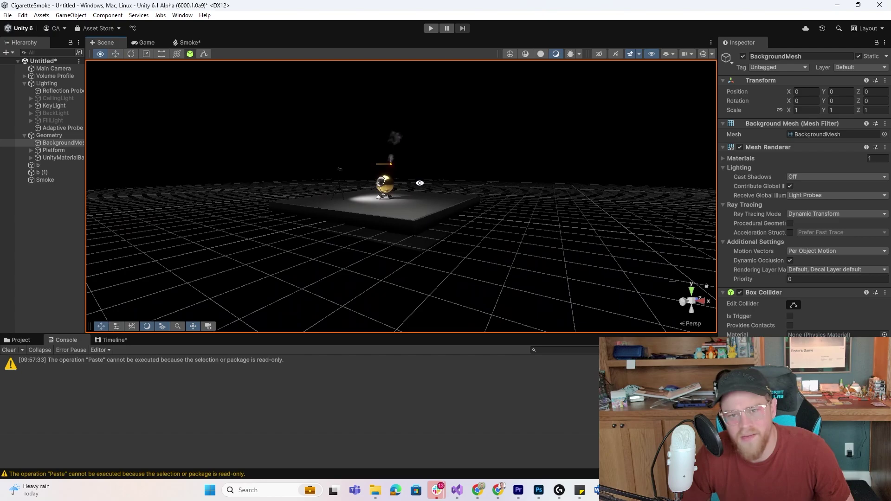
{"action": "middle_click_drag", "start_coordinate": [425, 172], "coordinate": [419, 153]}
{"action": "left_click_drag", "start_coordinate": [404, 171], "coordinate": [442, 157]}
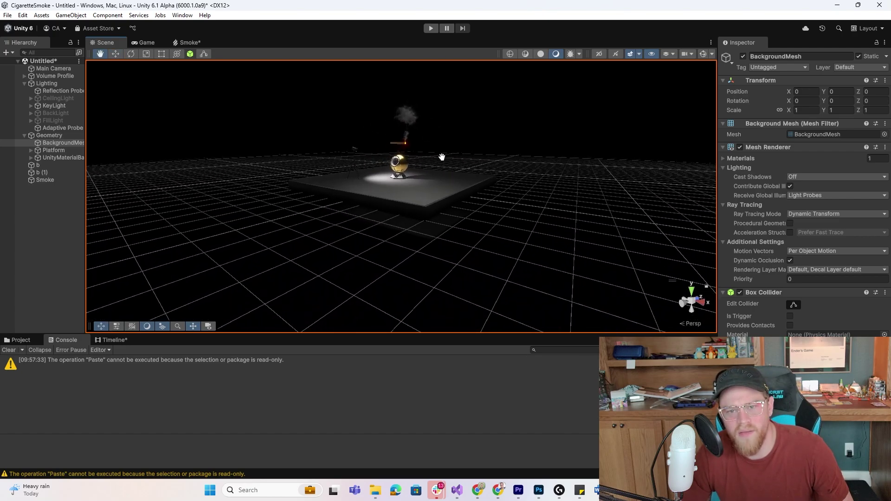
{"action": "middle_click_drag", "start_coordinate": [441, 157], "coordinate": [408, 189]}
{"action": "right_click_drag", "start_coordinate": [384, 184], "coordinate": [486, 209], "text": "alt"}
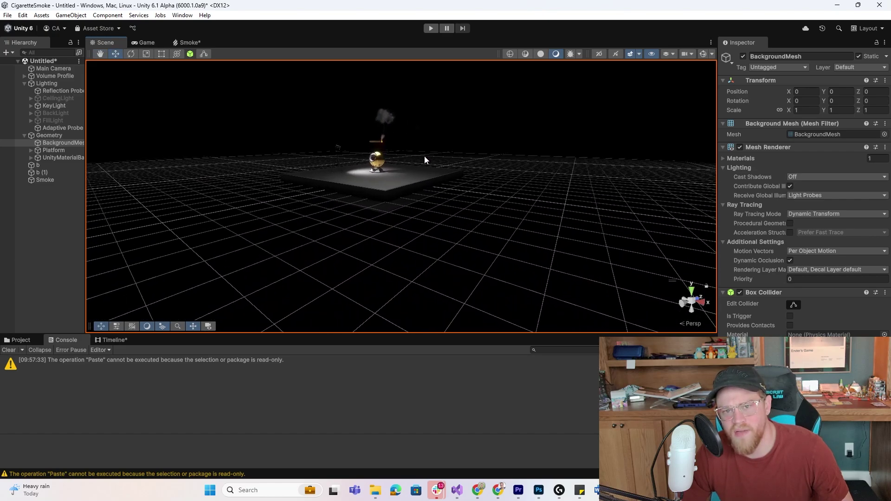
{"action": "left_click_drag", "start_coordinate": [425, 158], "coordinate": [465, 167], "text": "alt"}
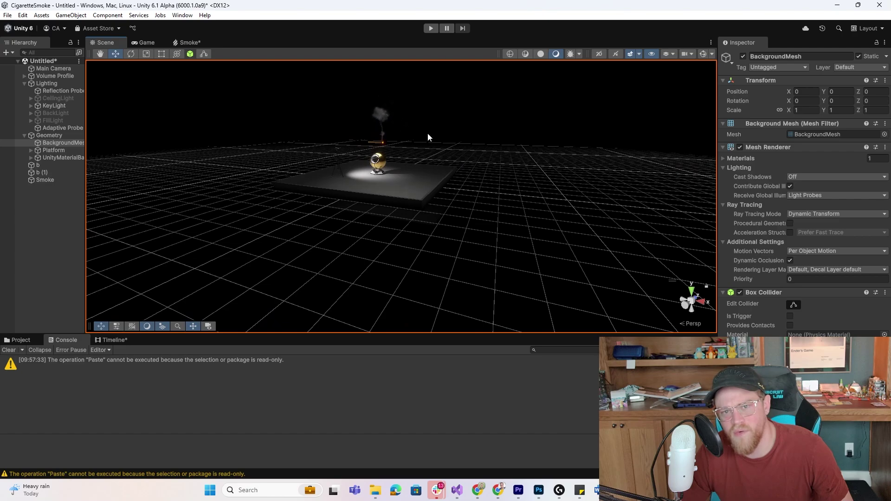
{"action": "right_click_drag", "start_coordinate": [404, 119], "coordinate": [613, 202], "text": "alt"}
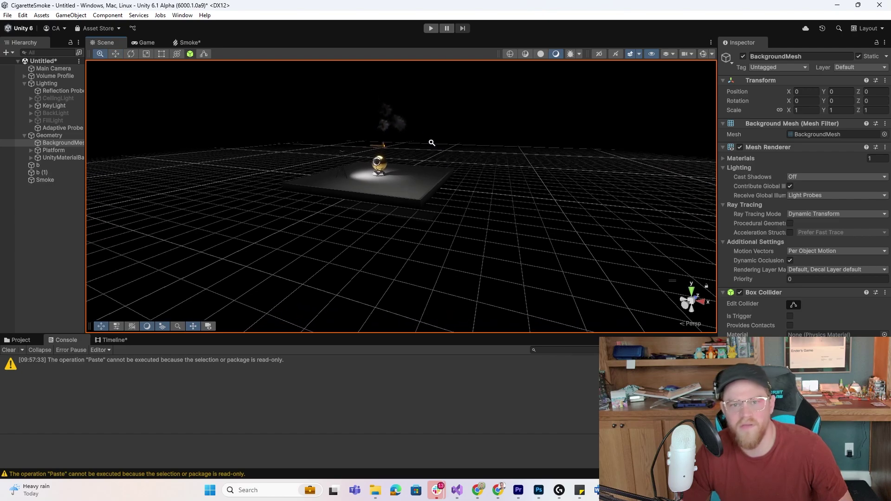
{"action": "middle_click_drag", "start_coordinate": [410, 112], "coordinate": [424, 143]}
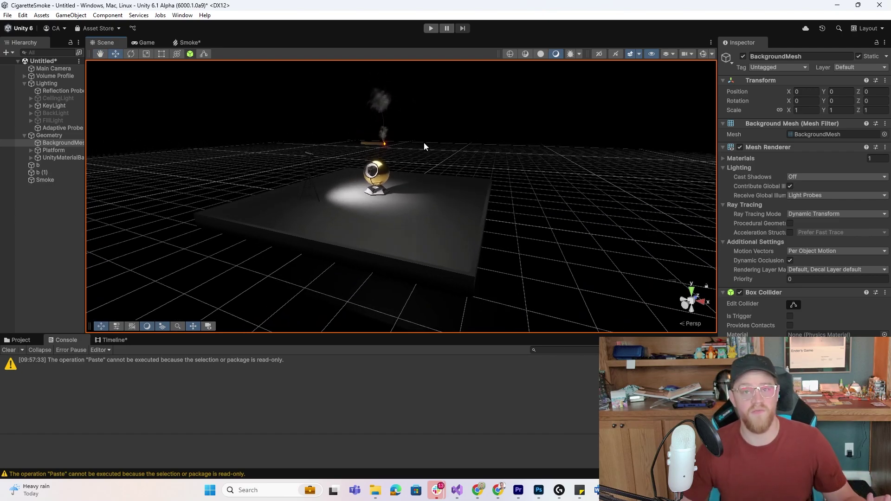